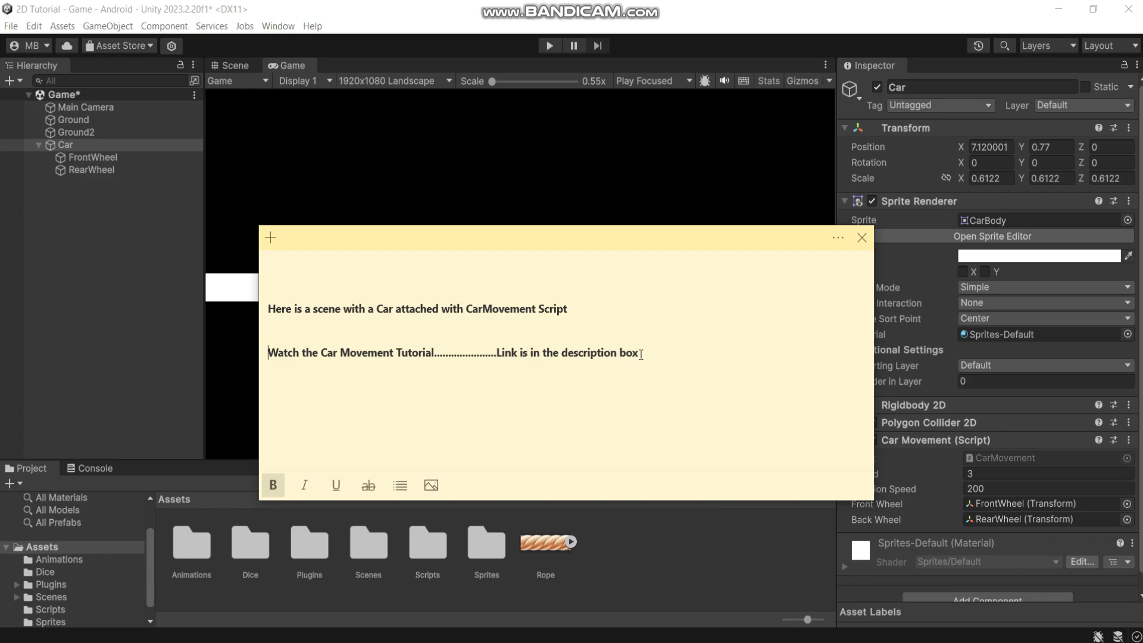
{"action": "left_click_drag", "start_coordinate": [641, 354], "coordinate": [262, 289]}
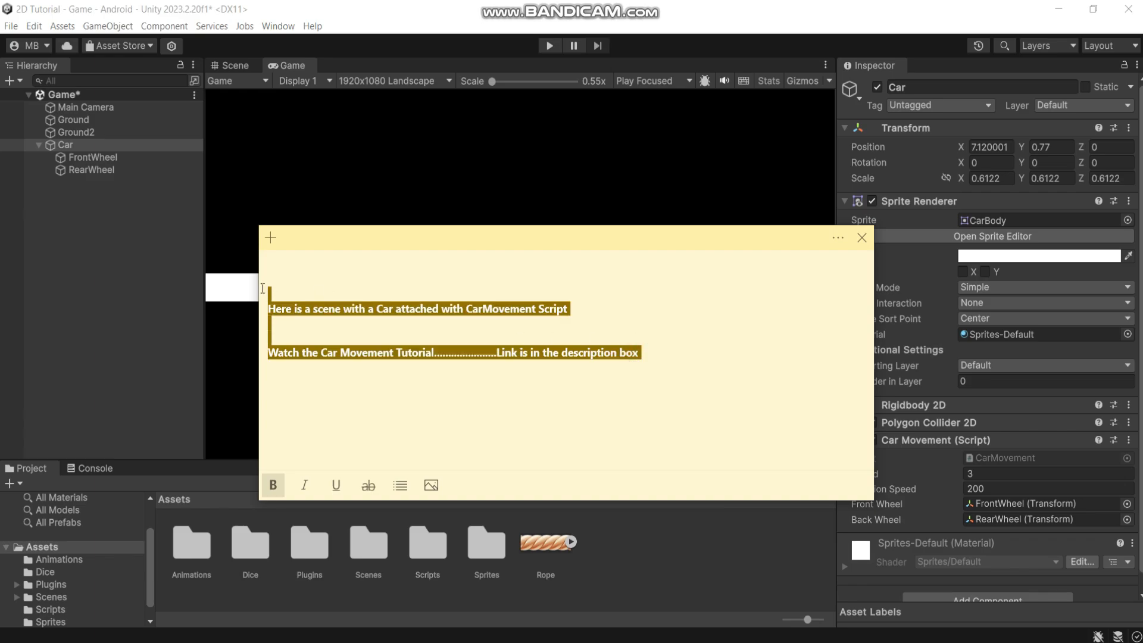
{"action": "left_click", "coordinate": [652, 356]}
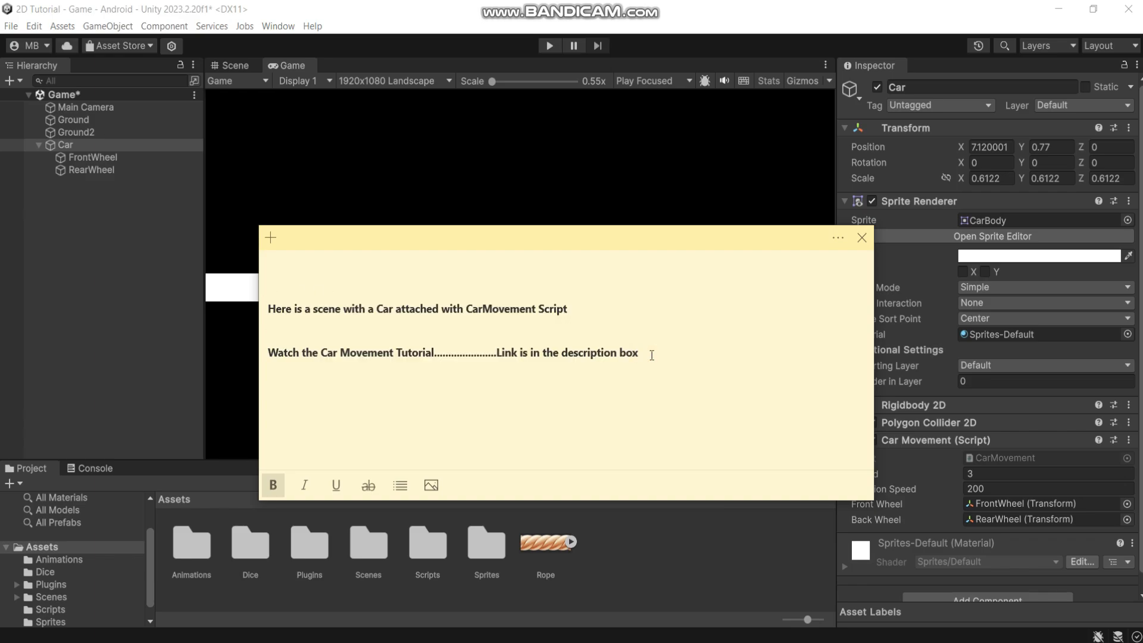
Create an empty game object named Bridge at the scene root and reset its transform.
{"action": "left_click", "coordinate": [99, 236]}
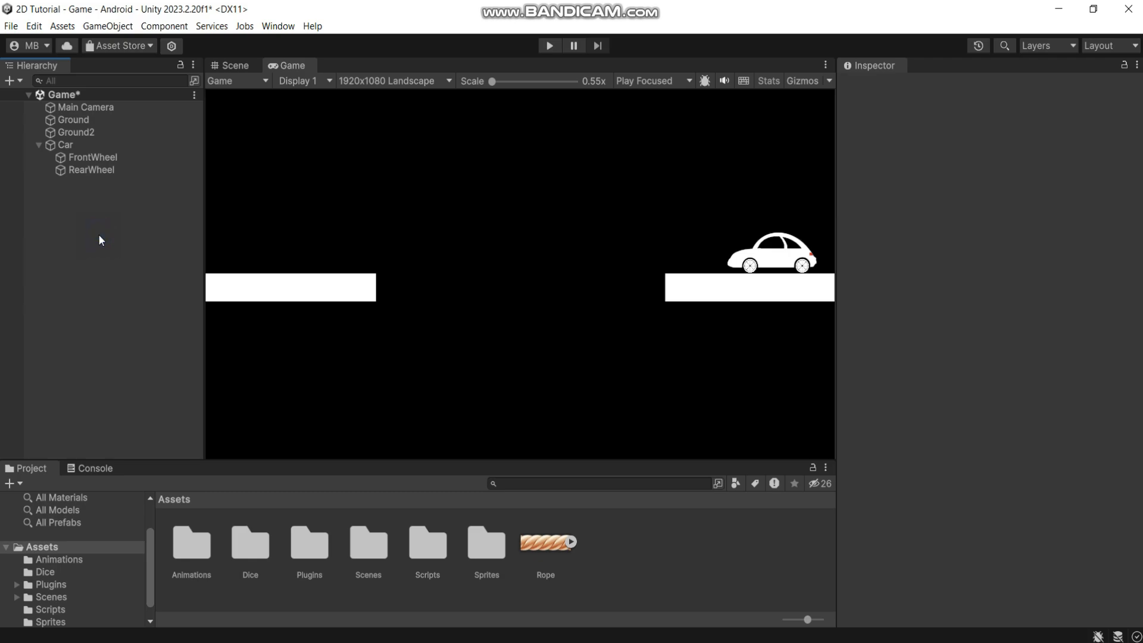
{"action": "right_click", "coordinate": [99, 235]}
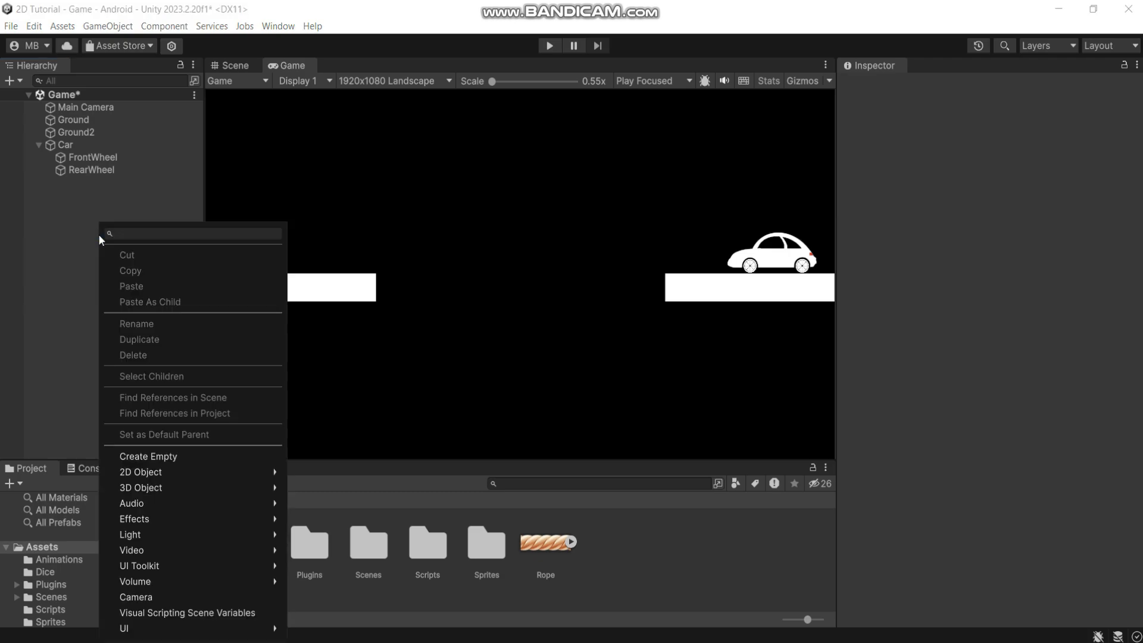
{"action": "left_click", "coordinate": [132, 455]}
{"action": "type", "text": "Brid"}
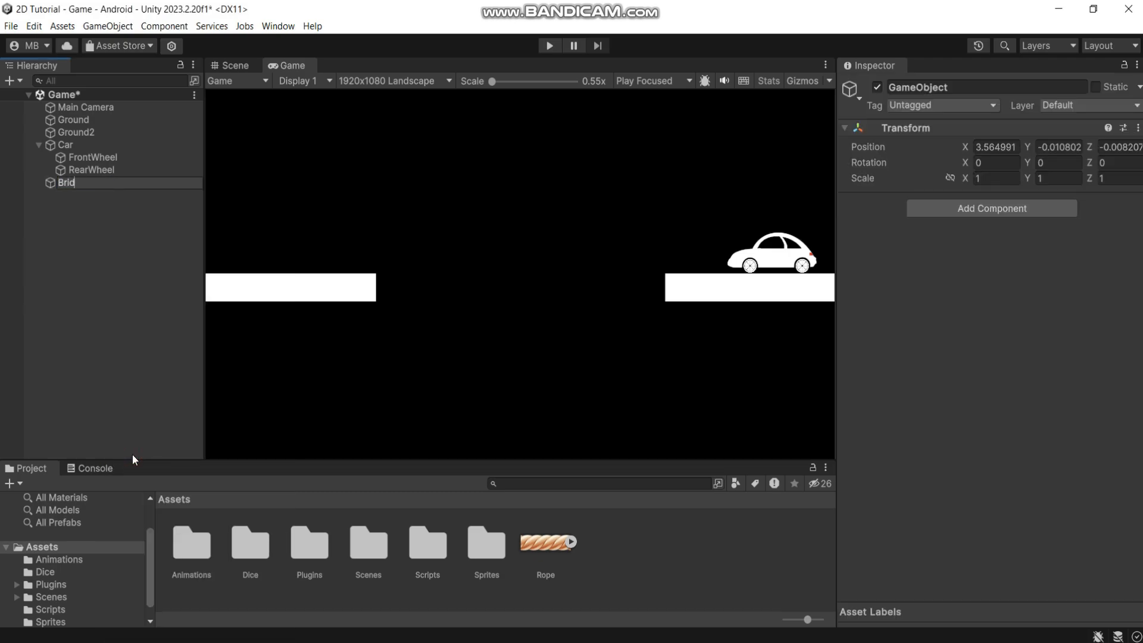
{"action": "type", "text": "ge"}
{"action": "key", "text": "Return"}
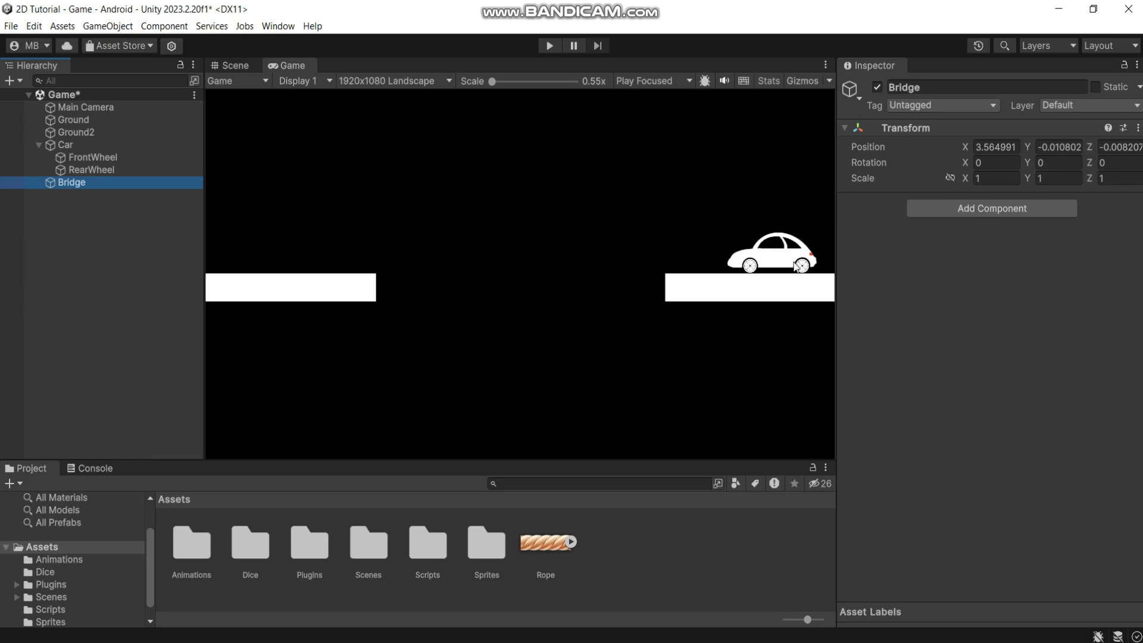
{"action": "left_click", "coordinate": [1138, 128]}
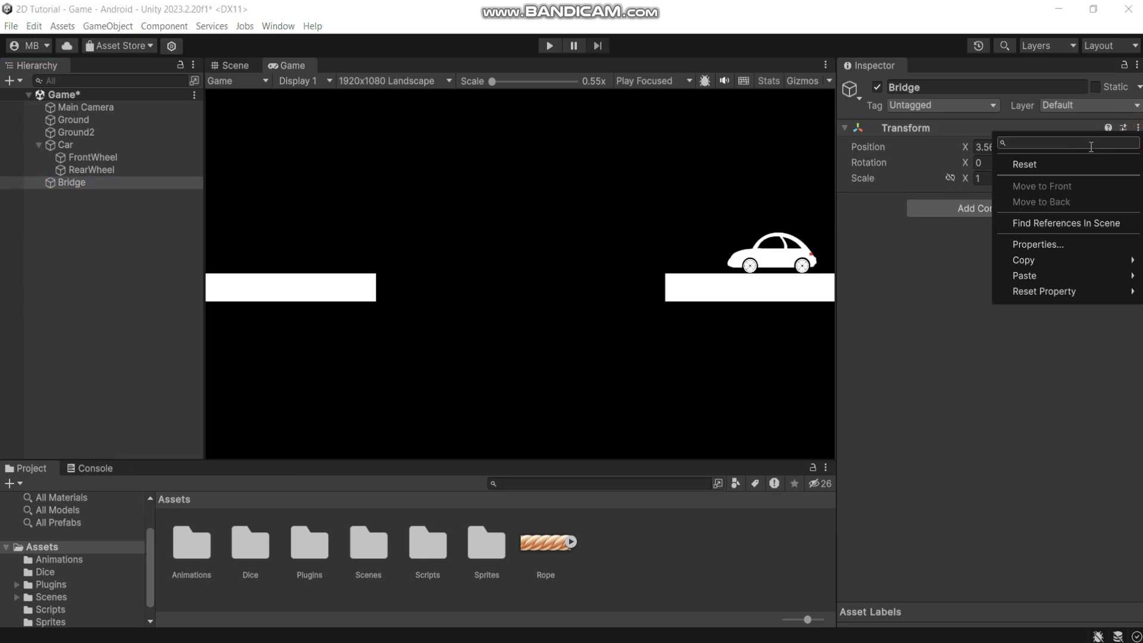
{"action": "left_click", "coordinate": [1056, 161]}
Create an empty child object named Rope under Bridge.
{"action": "left_click", "coordinate": [74, 182]}
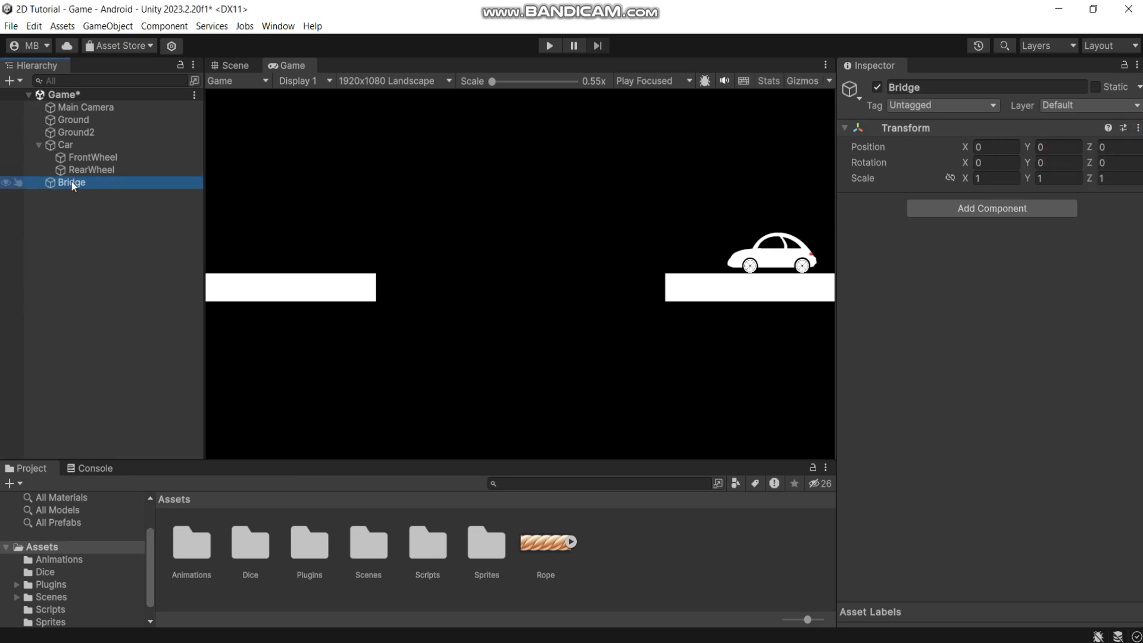
{"action": "right_click", "coordinate": [72, 184]}
{"action": "left_click", "coordinate": [142, 391]}
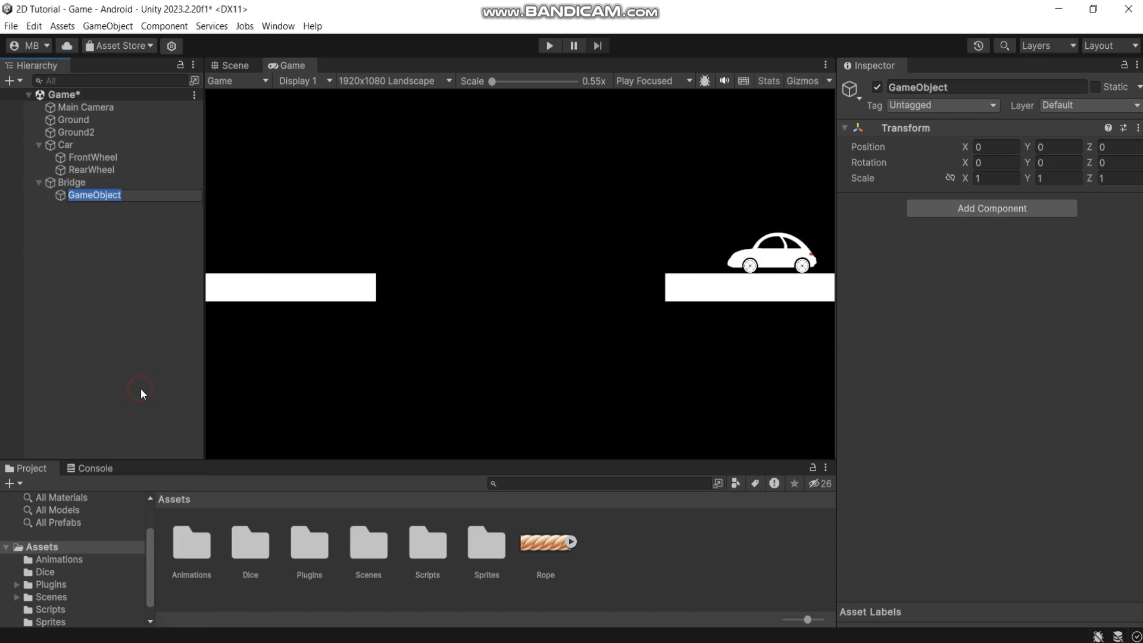
{"action": "type", "text": "Rope"}
{"action": "key", "text": "Return"}
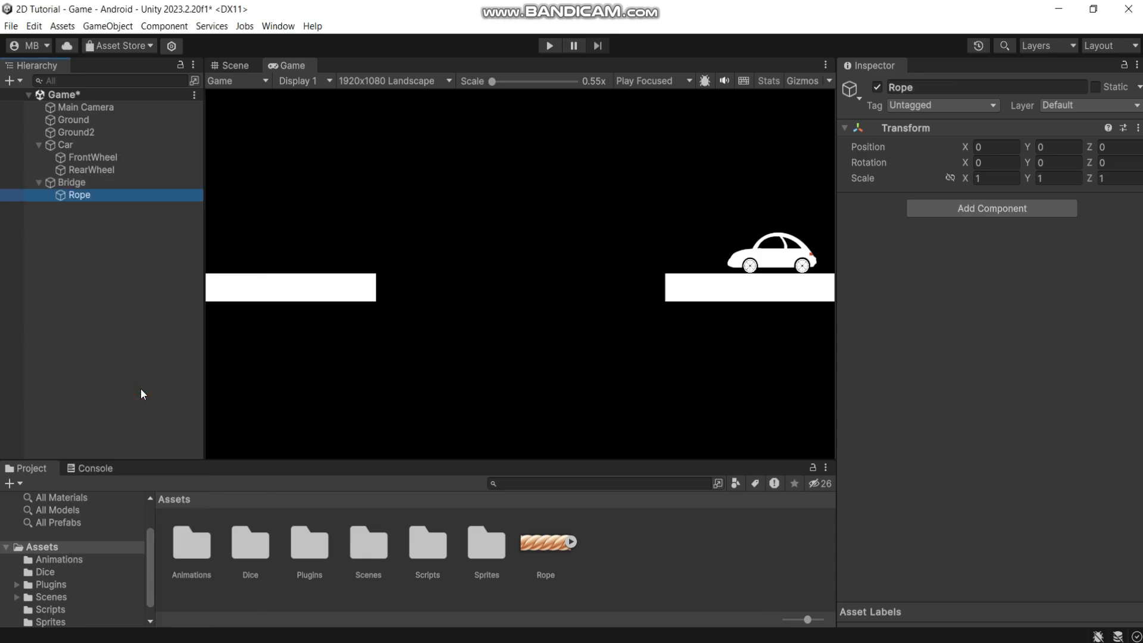
Add a Sprite Renderer to the Rope object and assign the Rope sprite from the Assets folder to it.
{"action": "left_click", "coordinate": [944, 211]}
{"action": "type", "text": "sprite"}
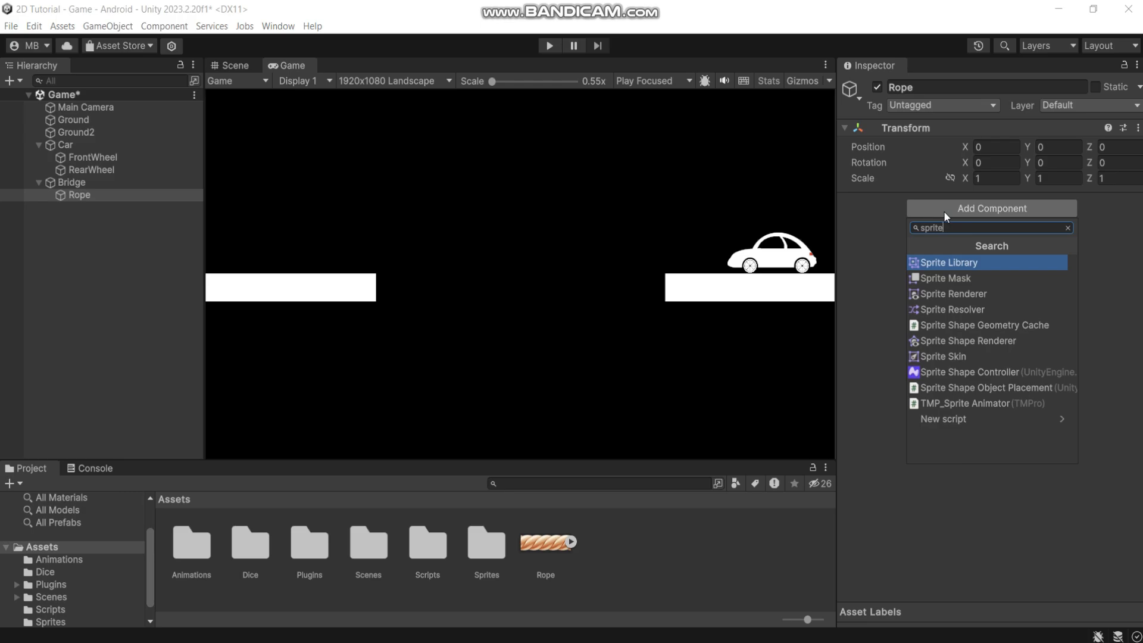
{"action": "left_click", "coordinate": [952, 291]}
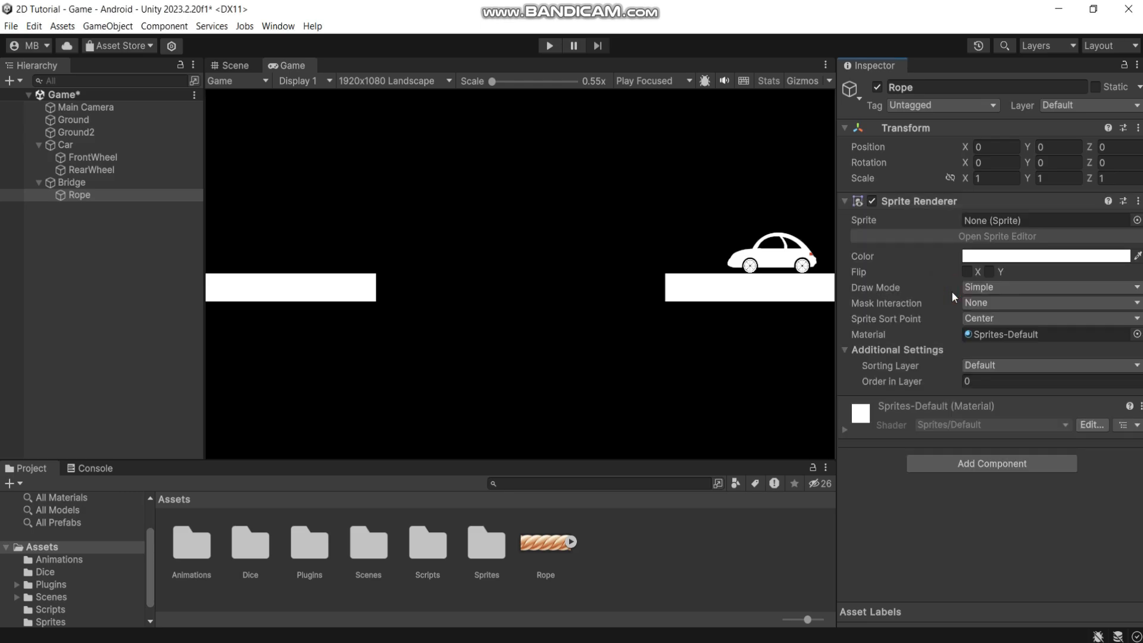
{"action": "left_click_drag", "start_coordinate": [549, 547], "coordinate": [1012, 224]}
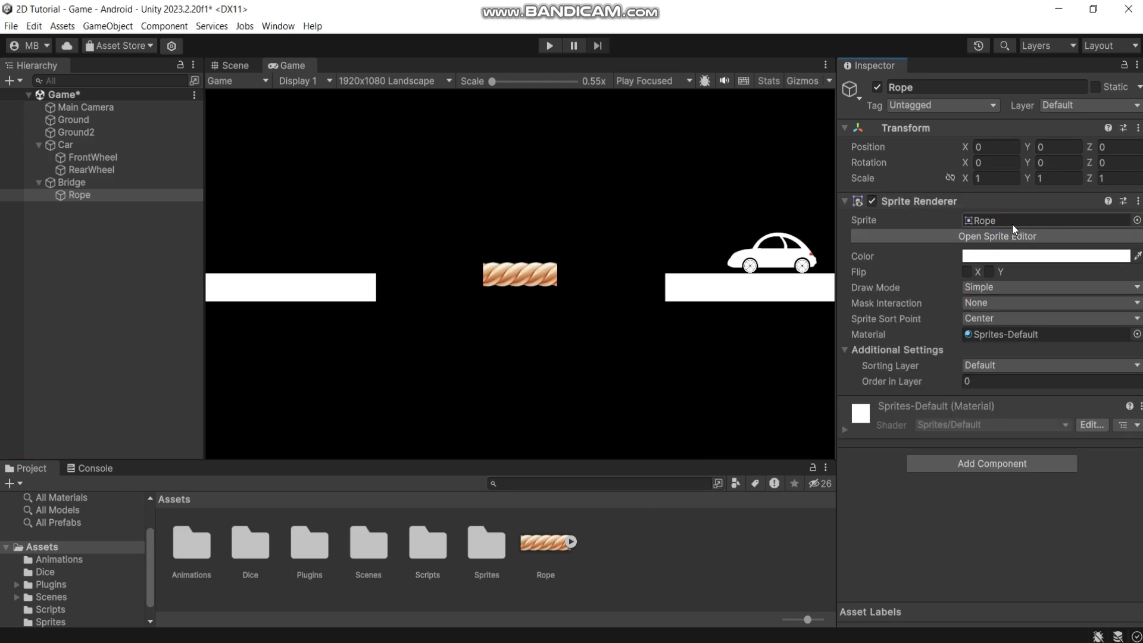
Add a Rigidbody 2D component to the Rope object and look through its settings.
{"action": "left_click", "coordinate": [971, 462]}
{"action": "type", "text": "rigid"}
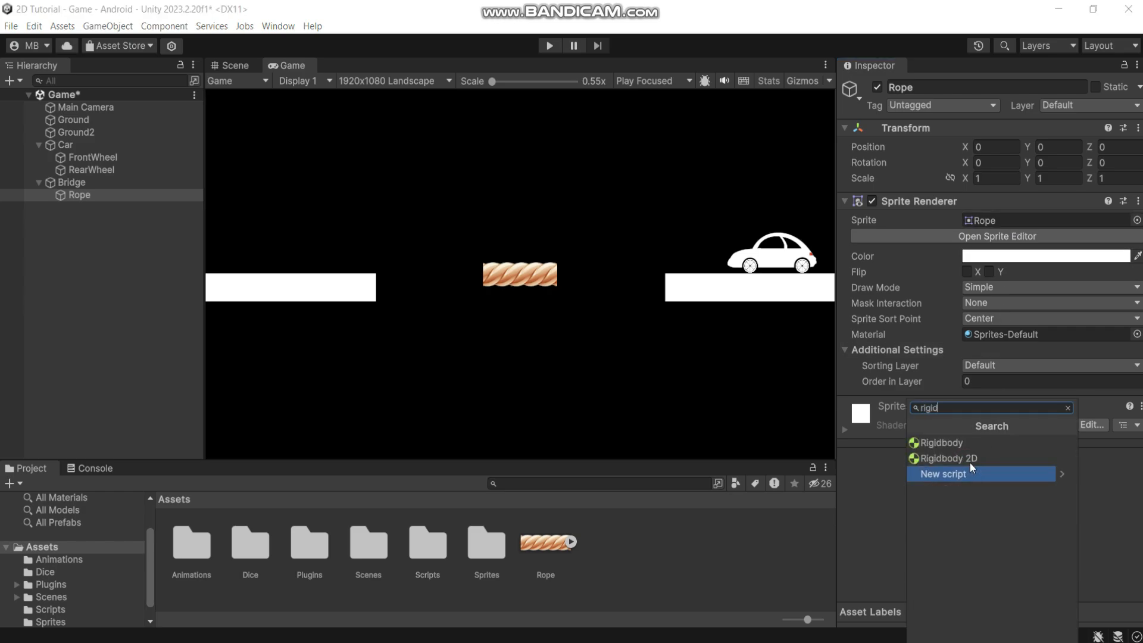
{"action": "left_click", "coordinate": [970, 460]}
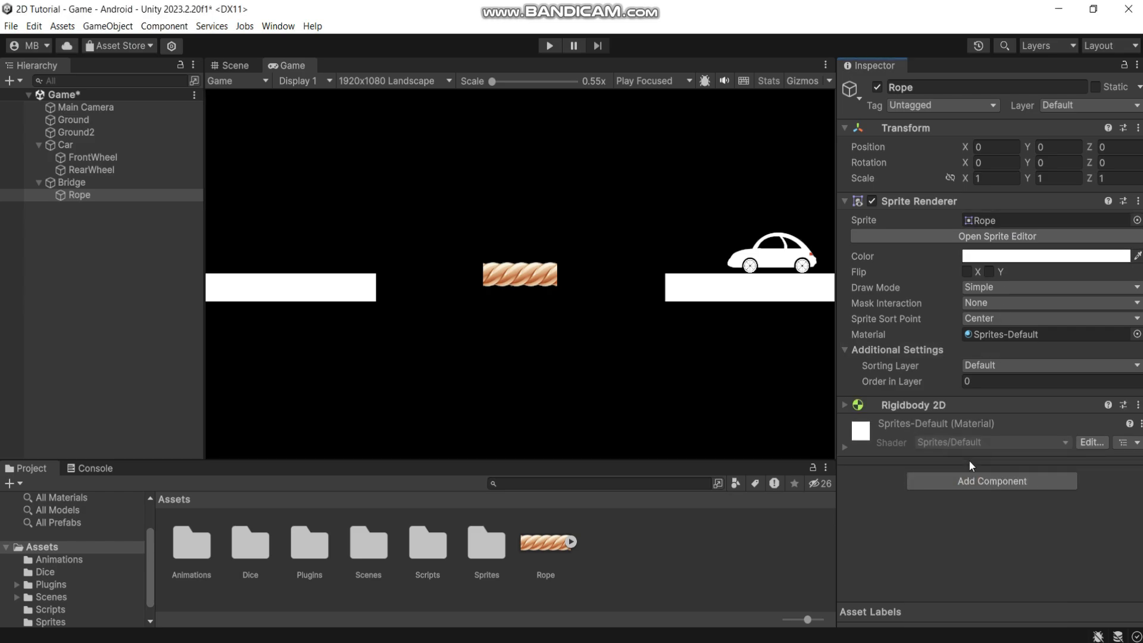
{"action": "left_click", "coordinate": [846, 405]}
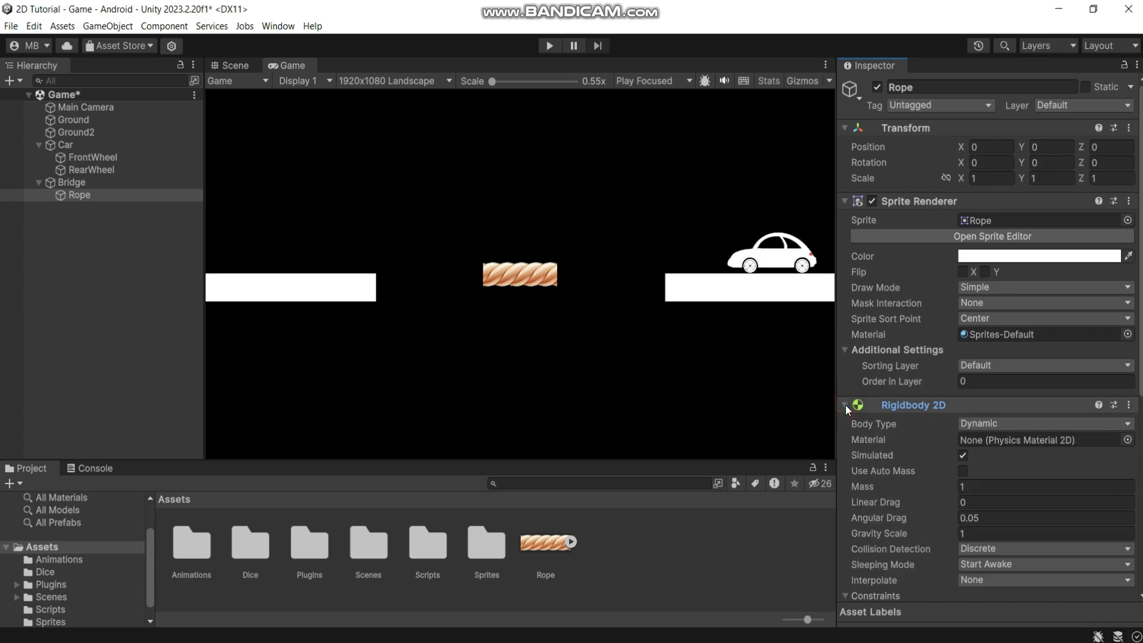
{"action": "scroll", "coordinate": [889, 296], "scroll_direction": "down", "scroll_amount": 4}
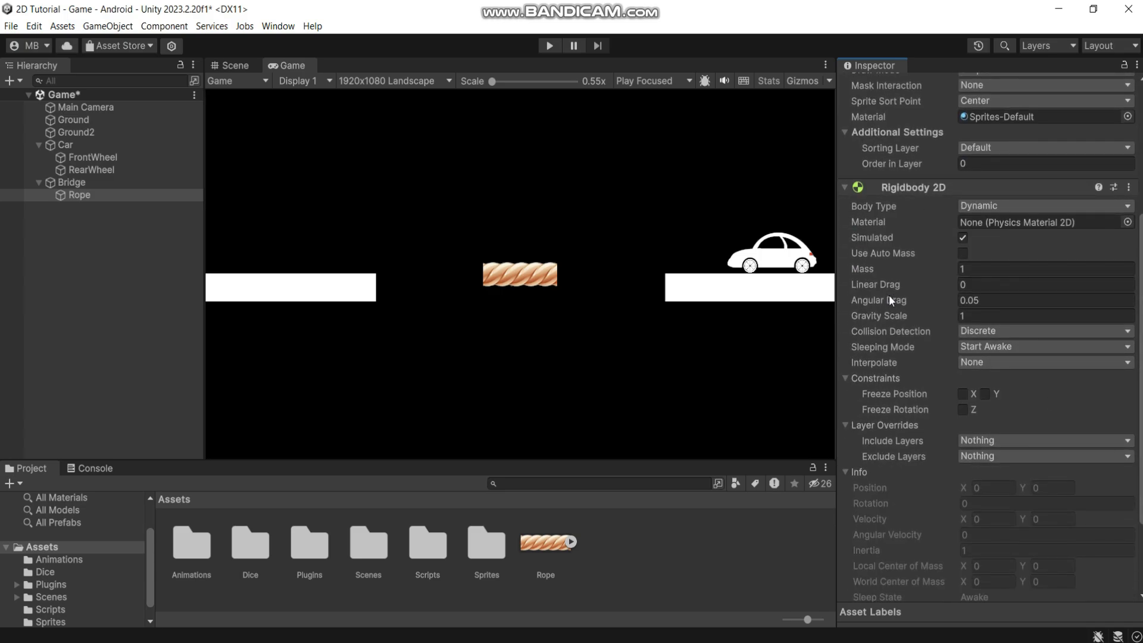
{"action": "left_click", "coordinate": [846, 187]}
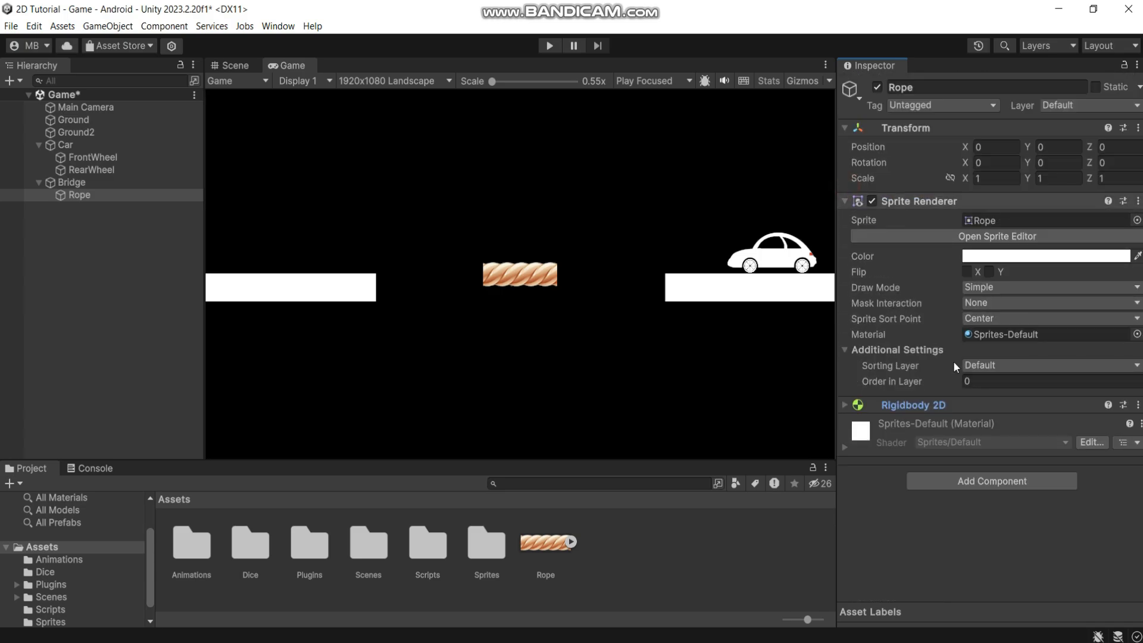
Add a Capsule Collider 2D to the Rope object and set its direction to Horizontal.
{"action": "left_click", "coordinate": [952, 480]}
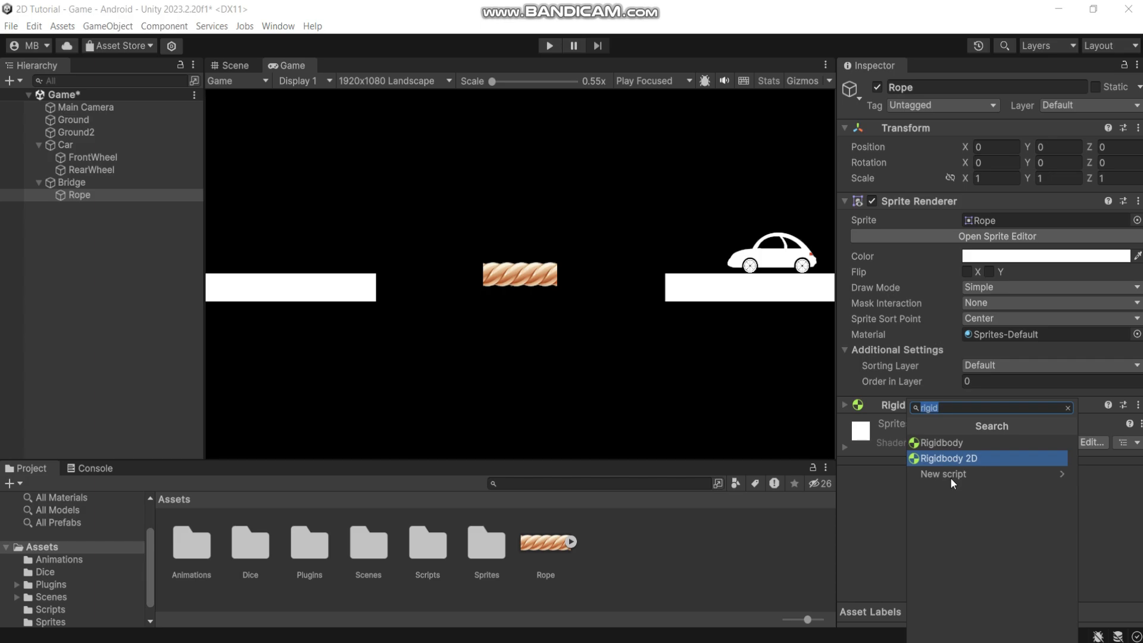
{"action": "type", "text": "cap"}
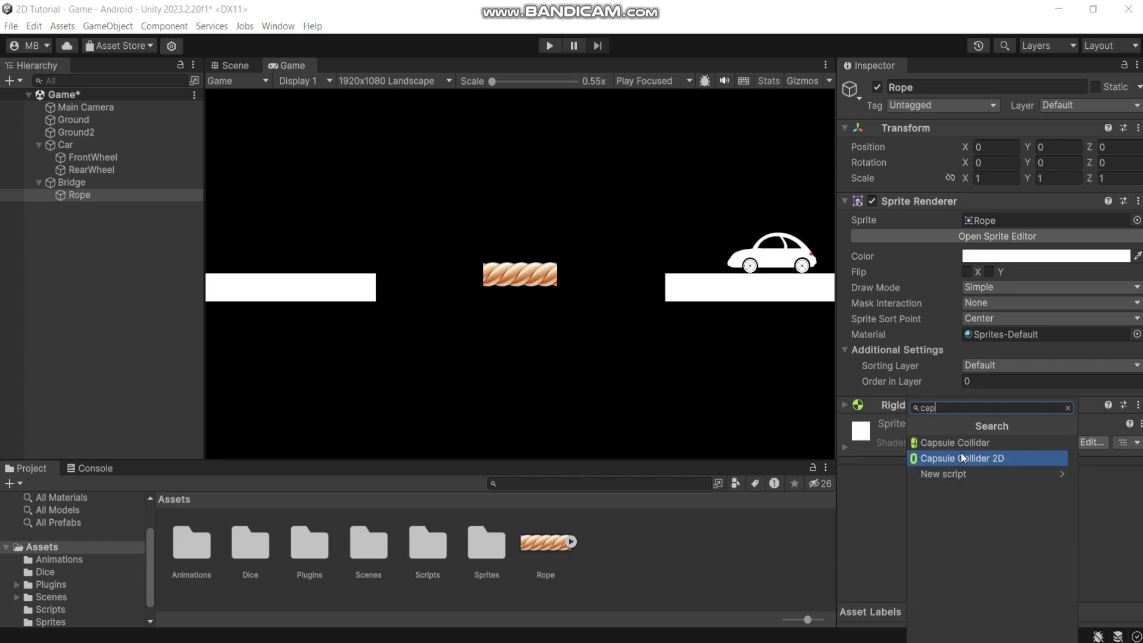
{"action": "left_click", "coordinate": [961, 454]}
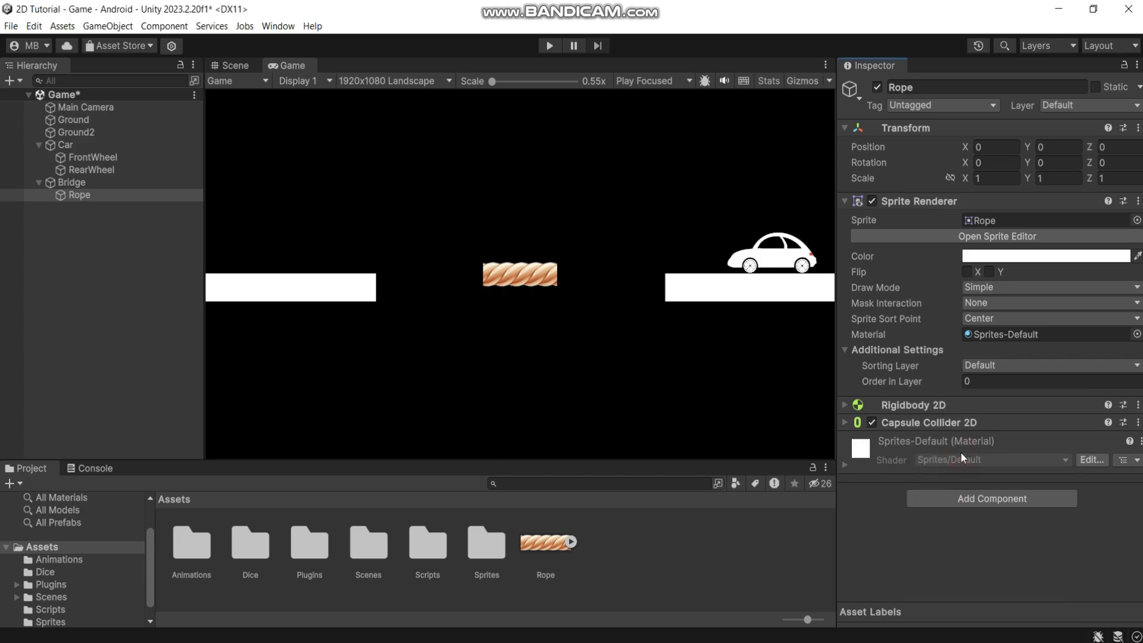
{"action": "left_click", "coordinate": [845, 423]}
{"action": "scroll", "coordinate": [988, 357], "scroll_direction": "down", "scroll_amount": 3}
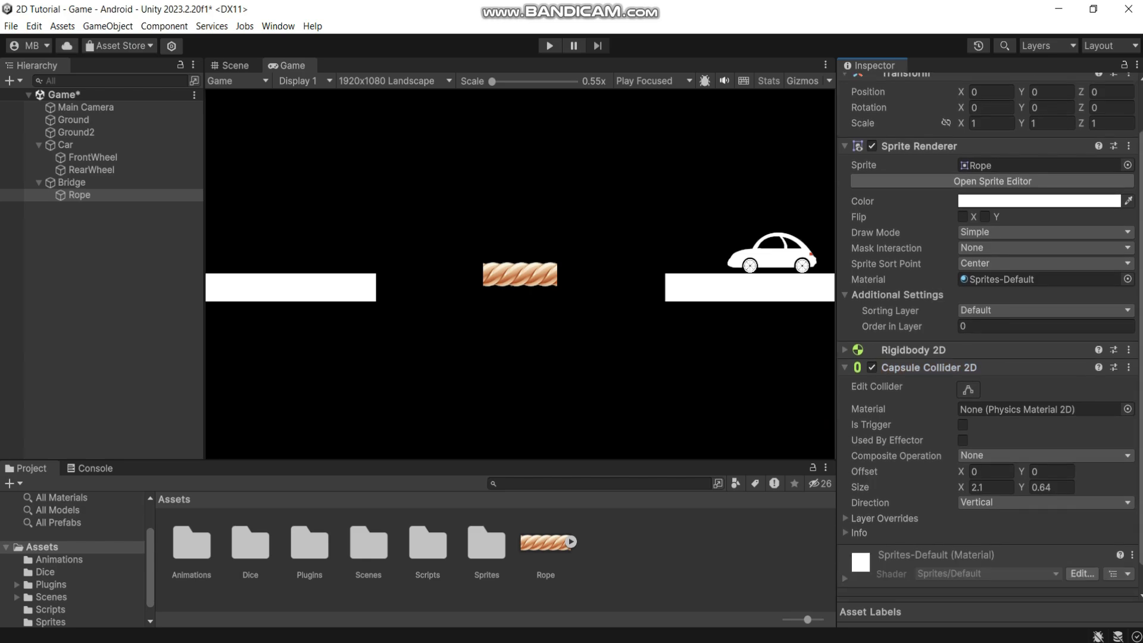
{"action": "left_click", "coordinate": [1012, 474]}
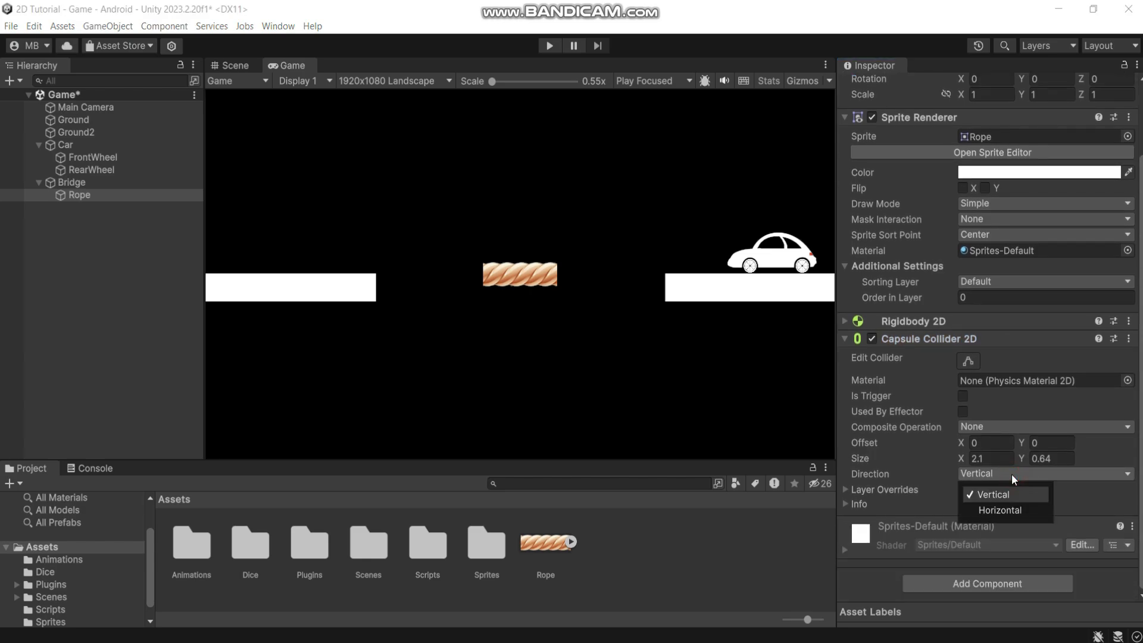
{"action": "left_click", "coordinate": [999, 513]}
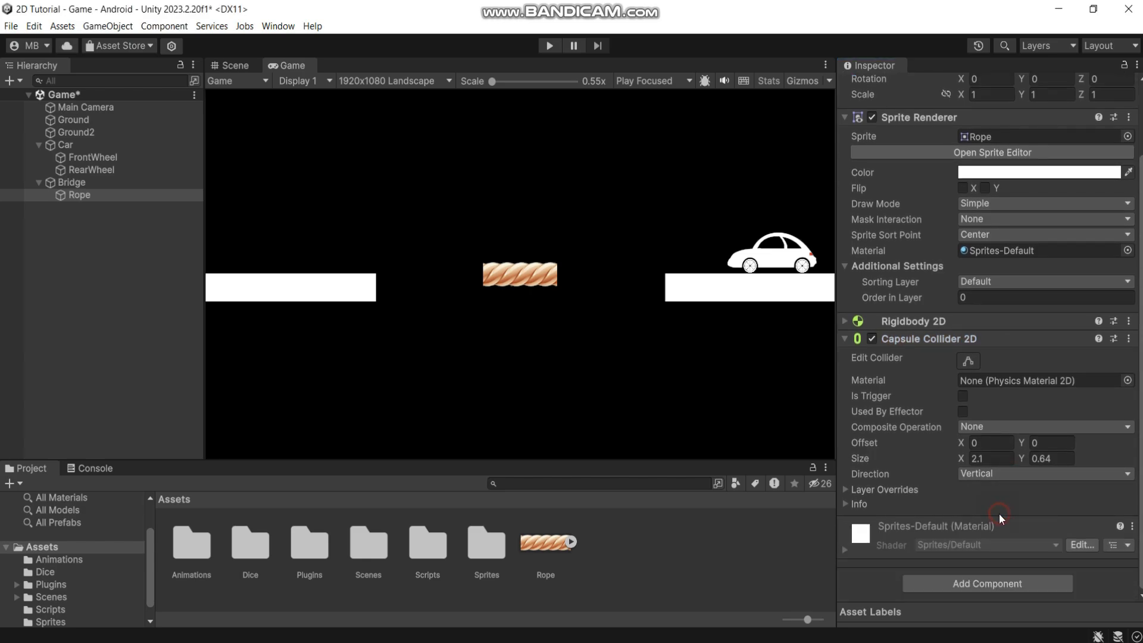
Scale the Rope down uniformly to about 0.185 in the Scene view.
{"action": "left_click", "coordinate": [241, 64]}
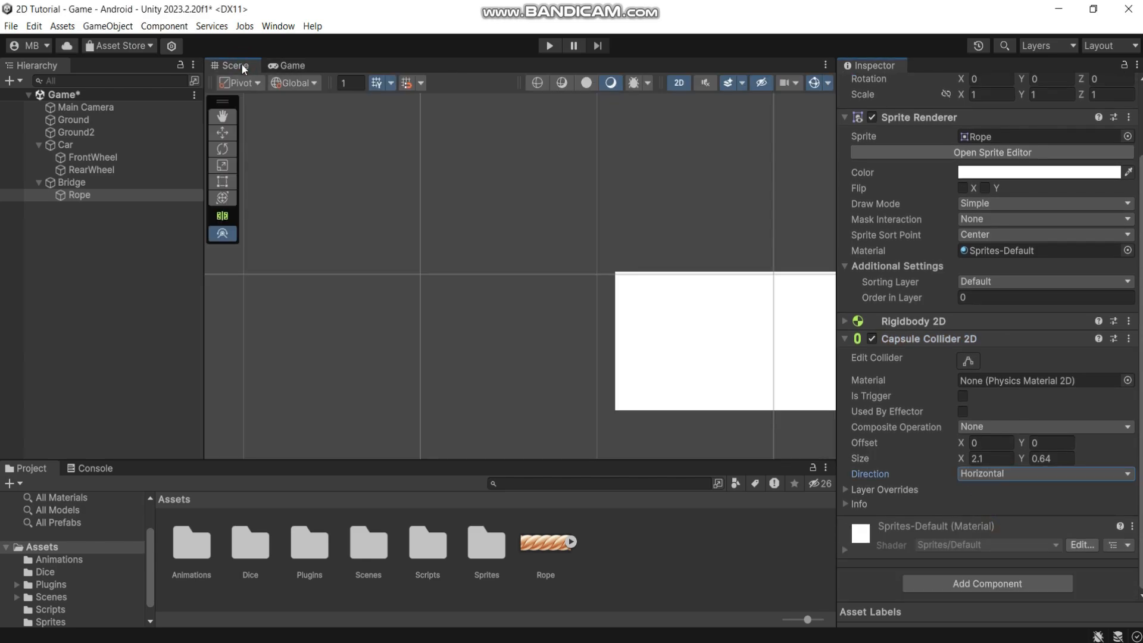
{"action": "double_click", "coordinate": [75, 196]}
{"action": "scroll", "coordinate": [519, 295], "scroll_direction": "down", "scroll_amount": 8}
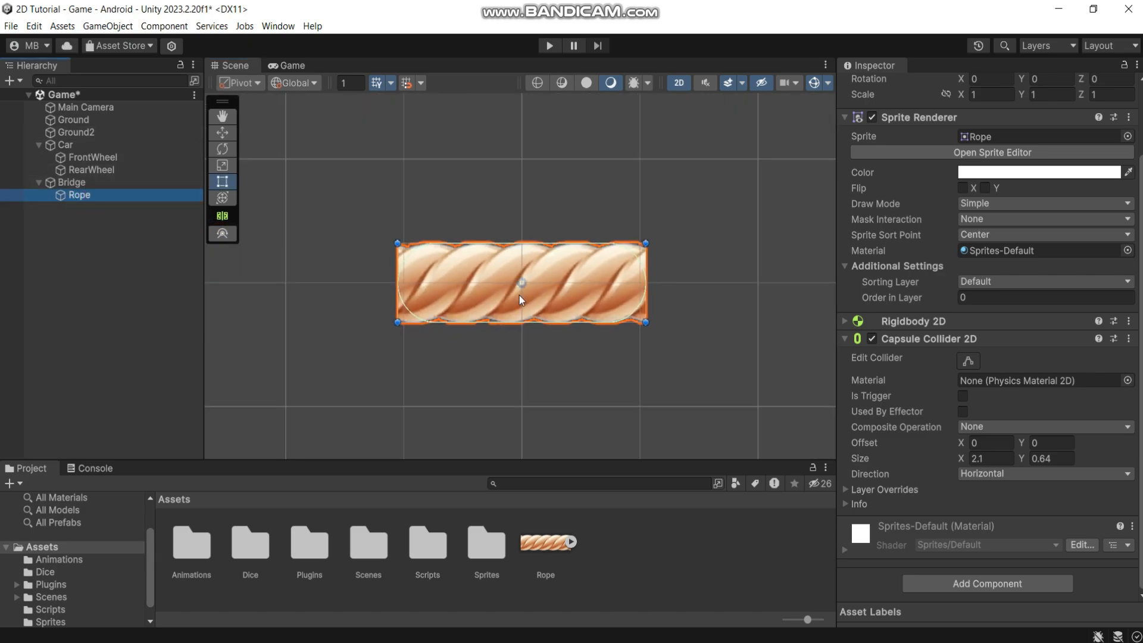
{"action": "left_click_drag", "start_coordinate": [477, 272], "coordinate": [548, 299], "text": "shift"}
Move the Rope to the inner end of the left ground block, flush with its top surface and slightly overlapping its edge.
{"action": "left_click", "coordinate": [222, 133]}
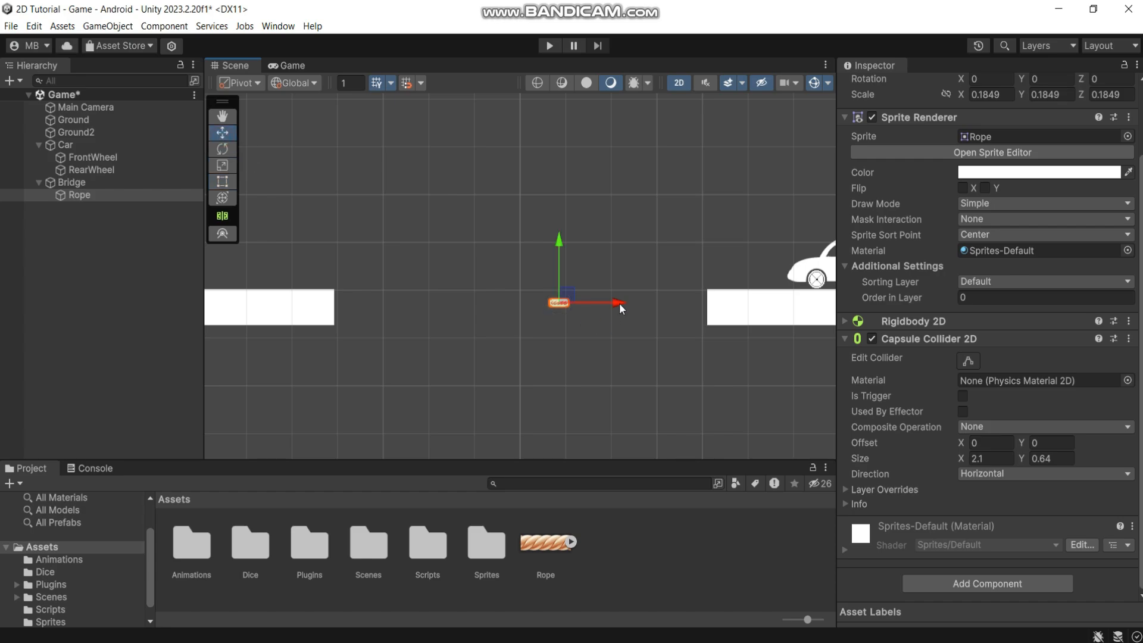
{"action": "left_click_drag", "start_coordinate": [619, 302], "coordinate": [341, 333]}
{"action": "scroll", "coordinate": [341, 334], "scroll_direction": "up", "scroll_amount": 3}
{"action": "left_click_drag", "start_coordinate": [346, 209], "coordinate": [346, 189]}
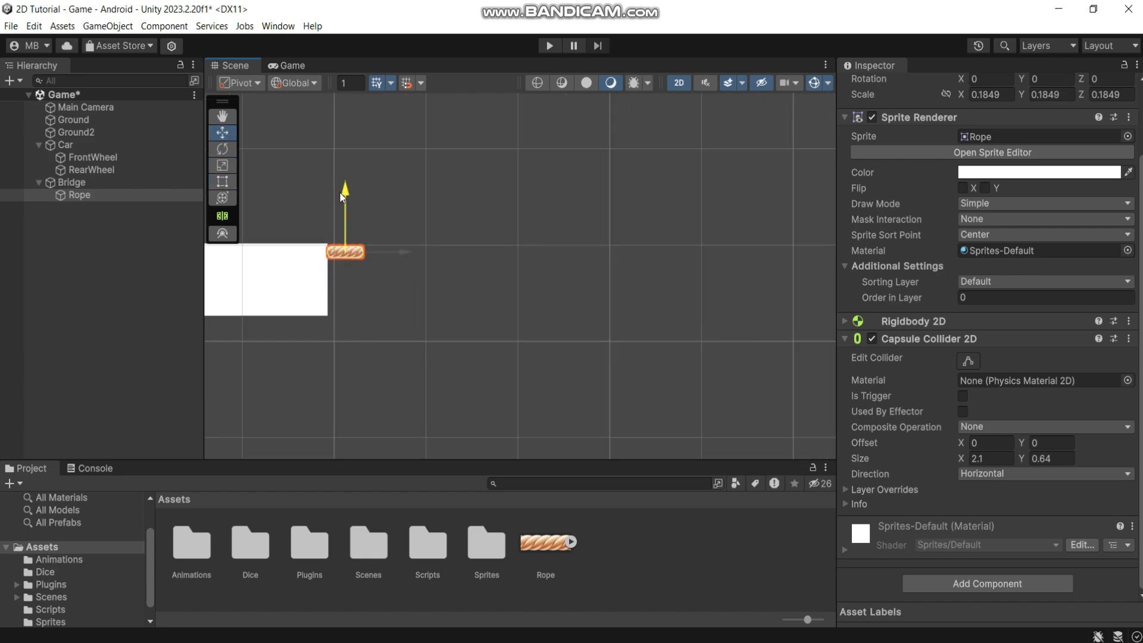
{"action": "scroll", "coordinate": [368, 290], "scroll_direction": "up", "scroll_amount": 4}
{"action": "left_click_drag", "start_coordinate": [395, 235], "coordinate": [386, 235]}
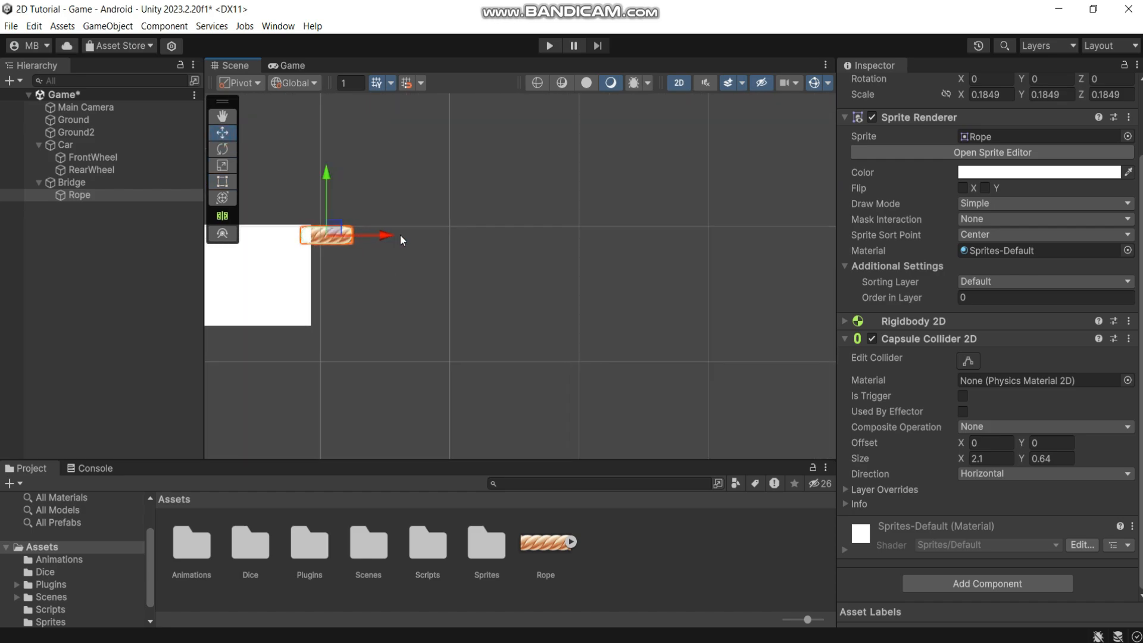
{"action": "left_click", "coordinate": [968, 361]}
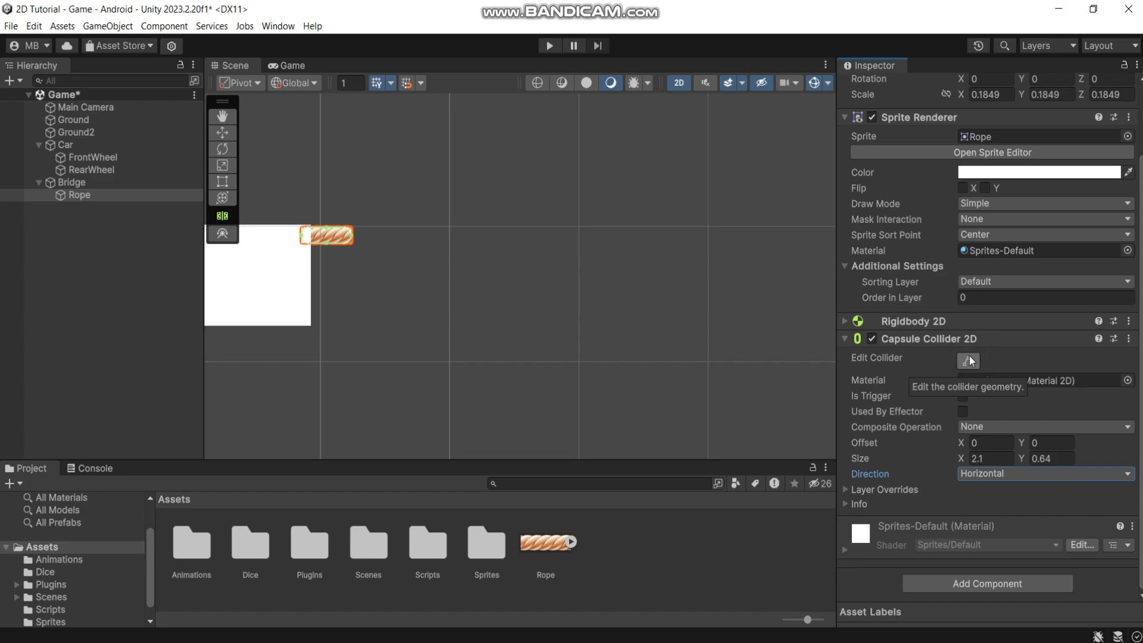
{"action": "key", "text": "w"}
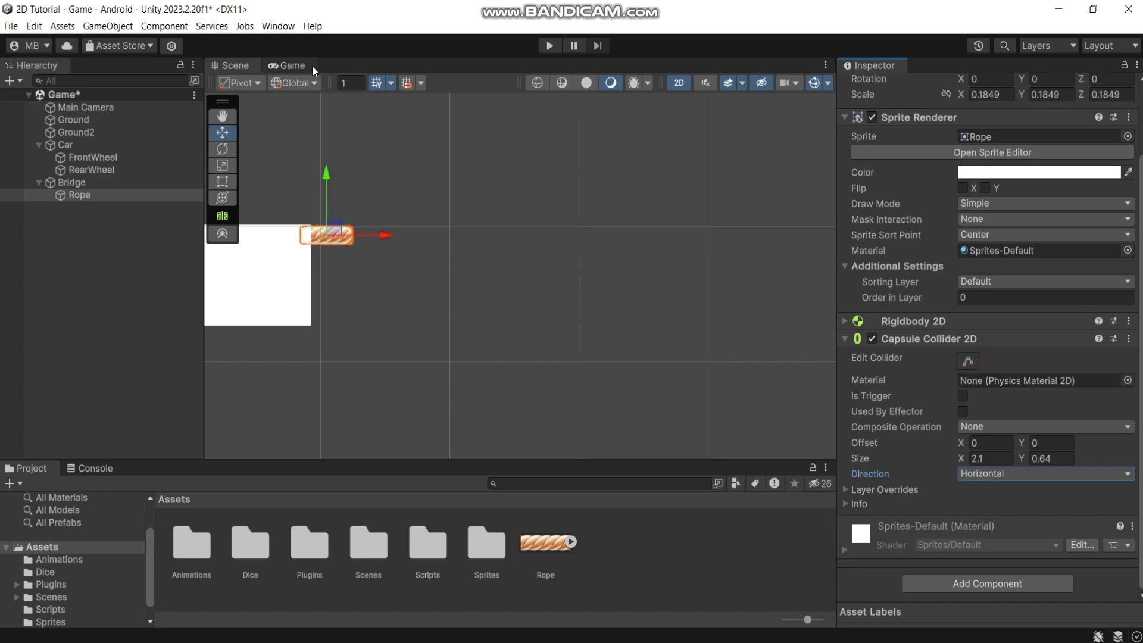
Add a Hinge Joint 2D component to the Rope object.
{"action": "left_click", "coordinate": [81, 195]}
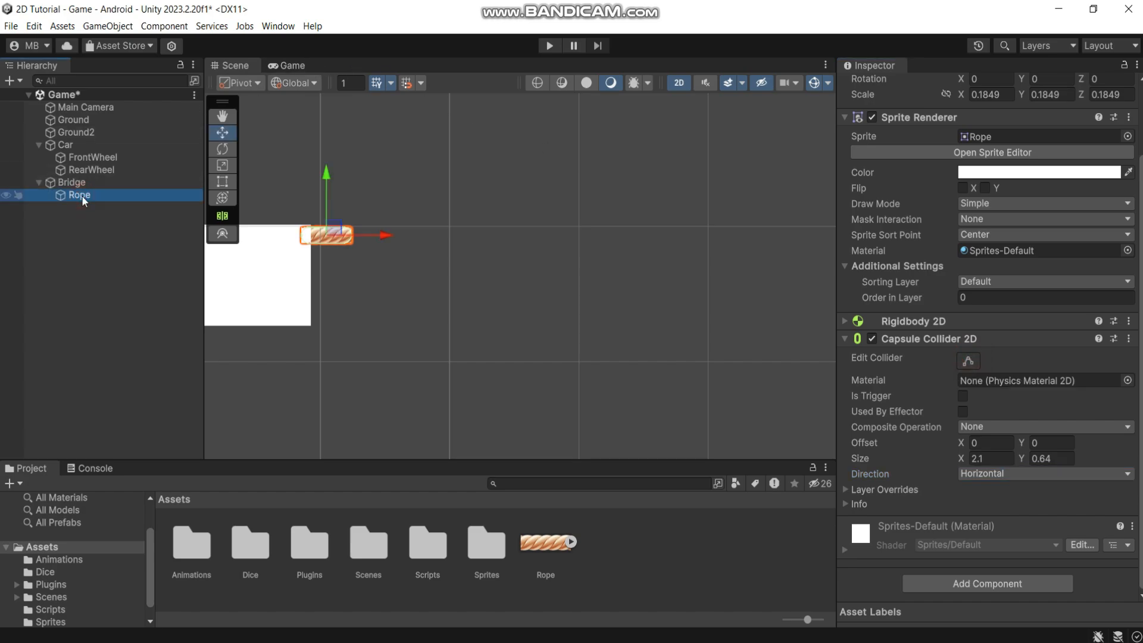
{"action": "left_click", "coordinate": [973, 583]}
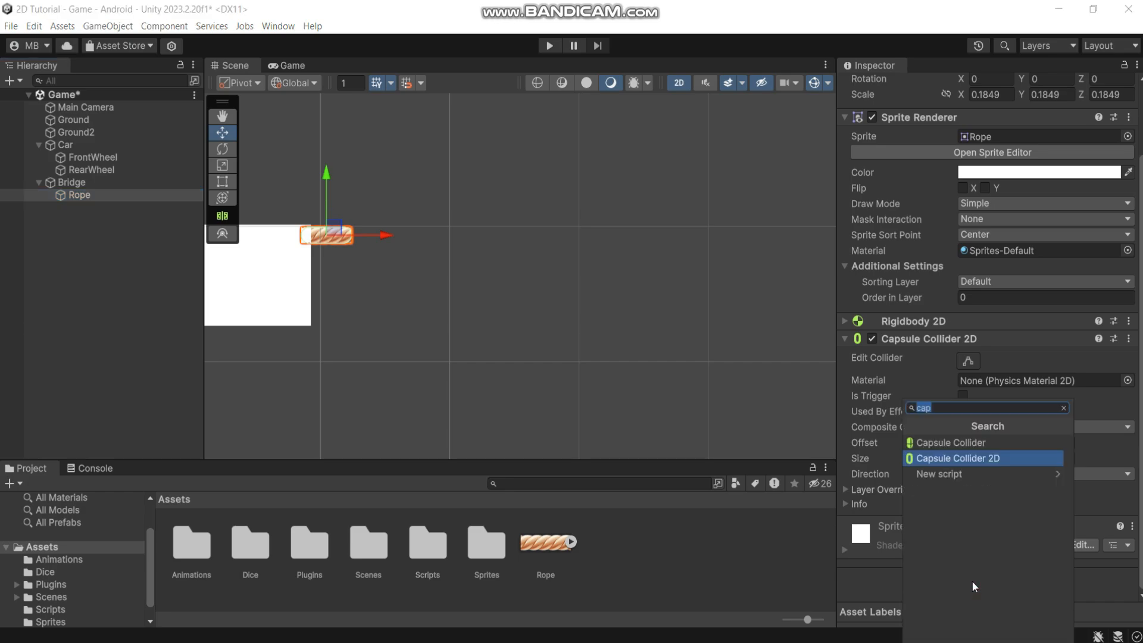
{"action": "type", "text": "hin"}
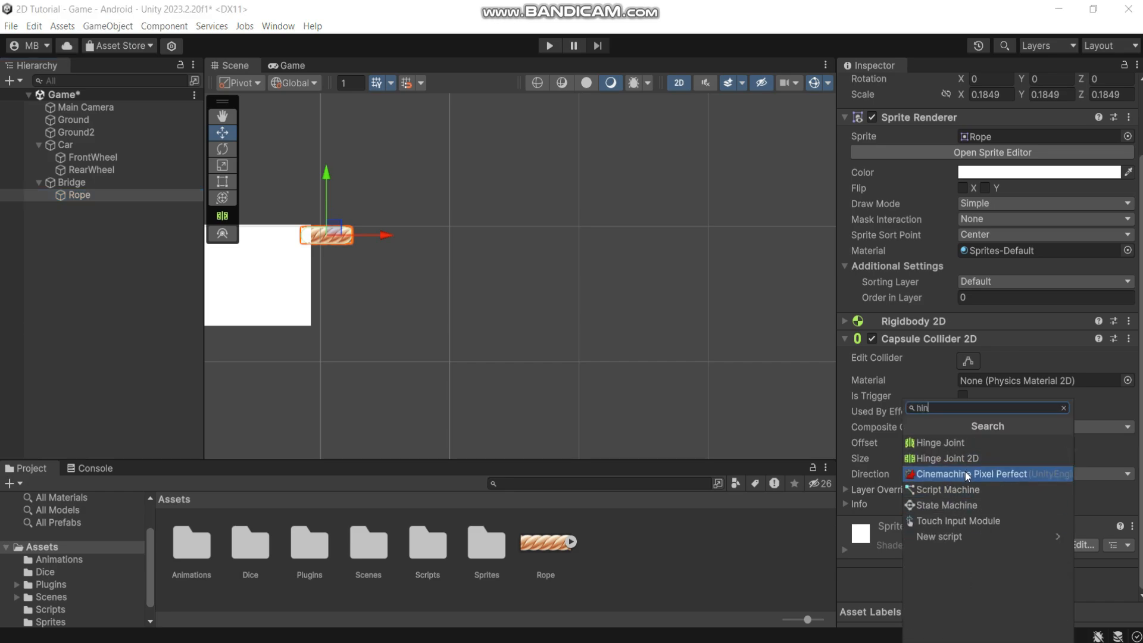
{"action": "left_click", "coordinate": [963, 459]}
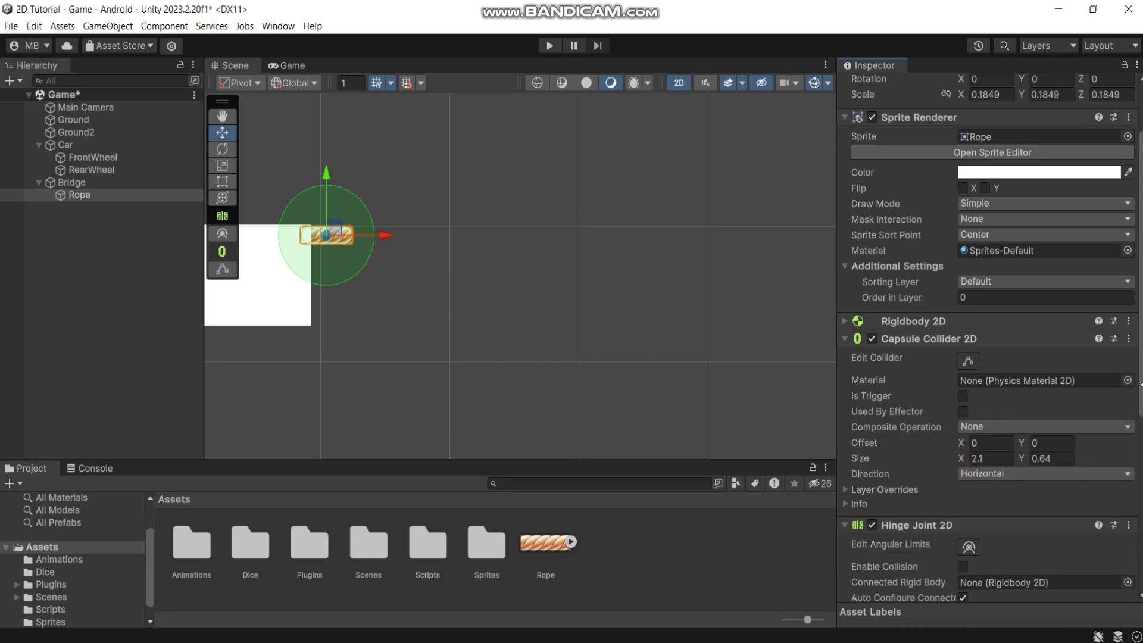
Edit the Rope's Hinge Joint 2D in the Scene view and move its anchor to the rope segment's left end.
{"action": "scroll", "coordinate": [989, 334], "scroll_direction": "down", "scroll_amount": 5}
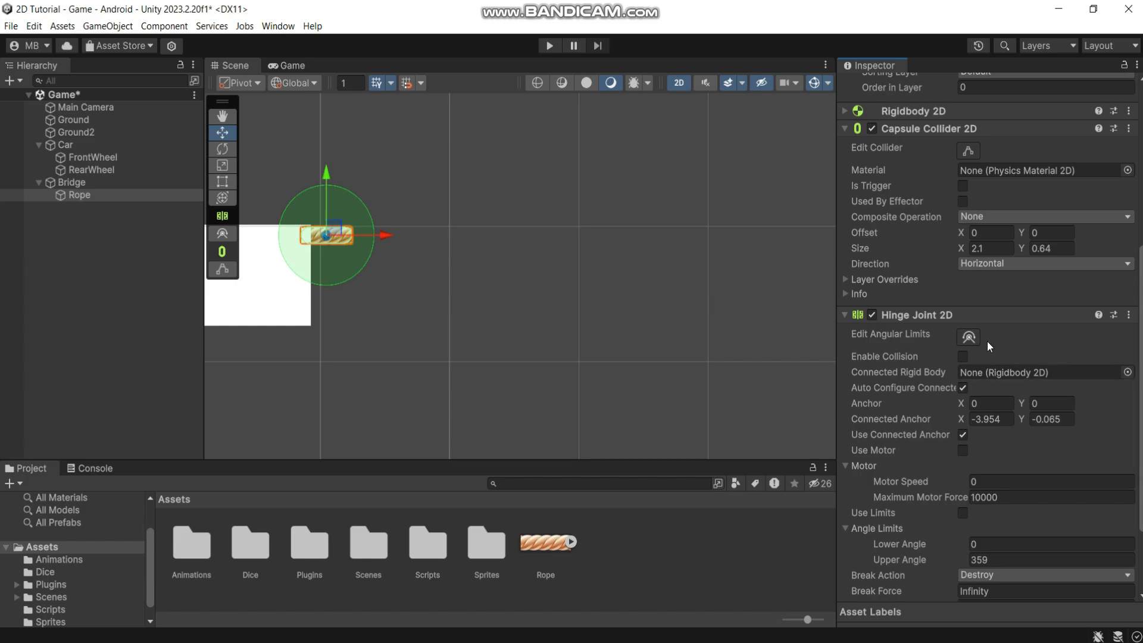
{"action": "left_click", "coordinate": [969, 337]}
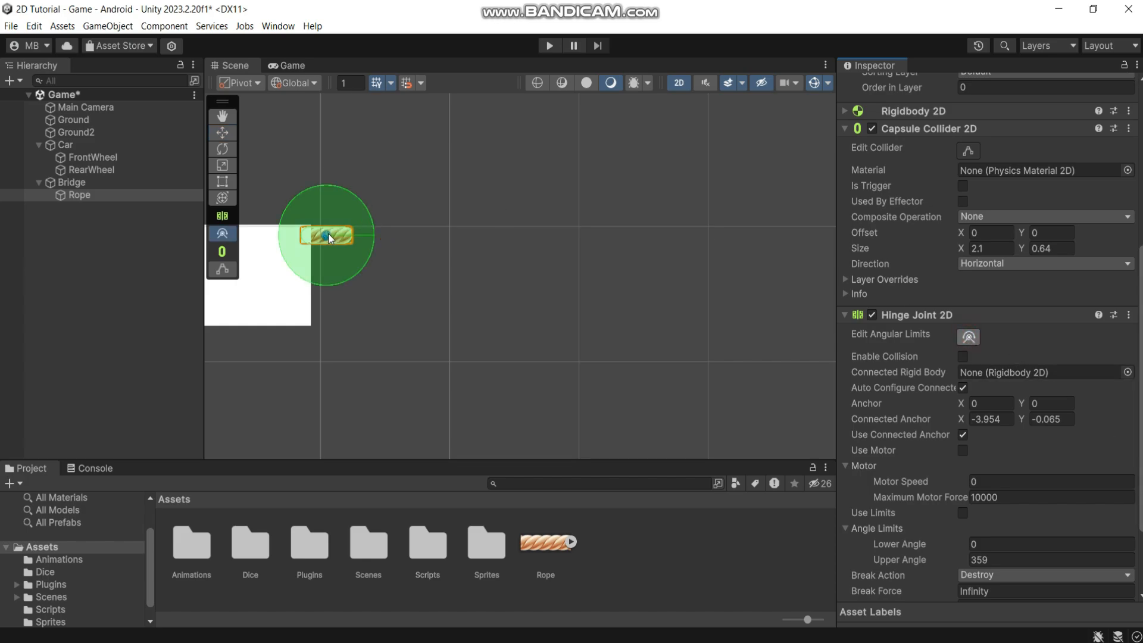
{"action": "left_click_drag", "start_coordinate": [331, 237], "coordinate": [308, 235]}
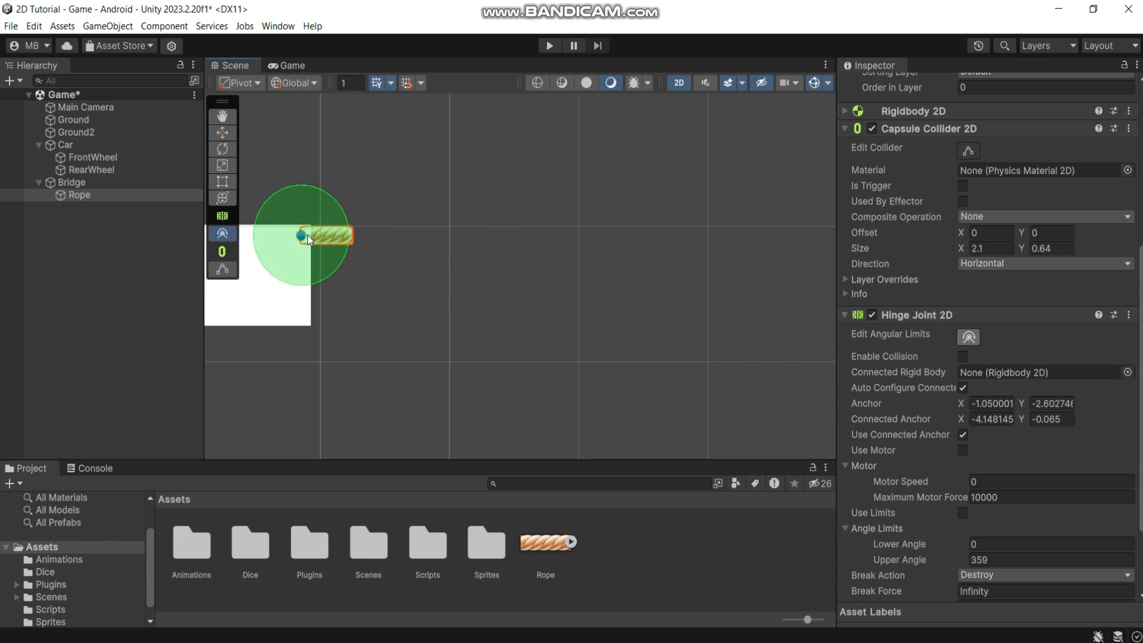
Duplicate the Rope, move the copy along X to about -3.666 so it continues the rope, and rename it Rope2.
{"action": "left_click", "coordinate": [80, 195]}
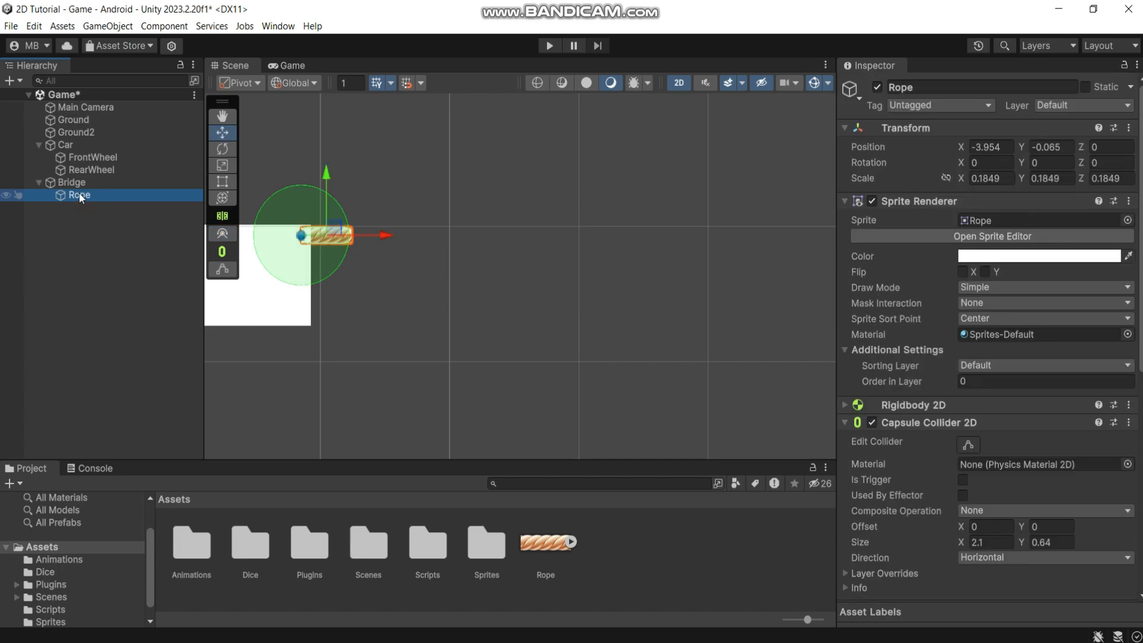
{"action": "key", "text": "ctrl+d"}
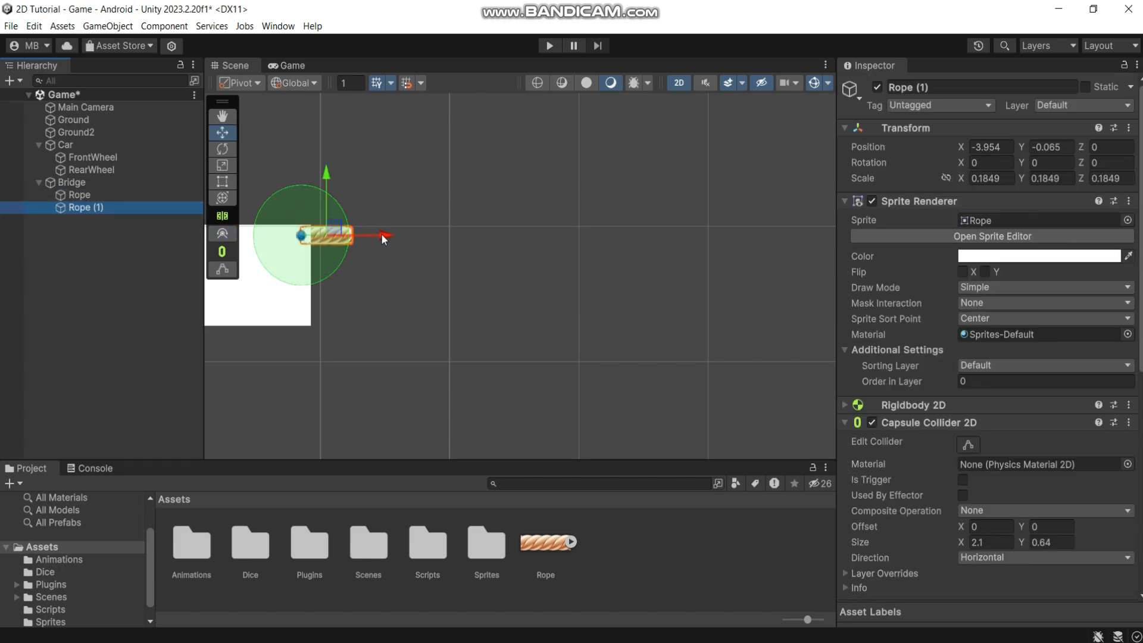
{"action": "mouse_move", "coordinate": [382, 234]}
{"action": "left_mouse_down"}
{"action": "mouse_move", "coordinate": [430, 231]}
{"action": "mouse_move", "coordinate": [399, 234]}
{"action": "left_mouse_up"}
{"action": "scroll", "coordinate": [420, 235], "scroll_direction": "up", "scroll_amount": 2}
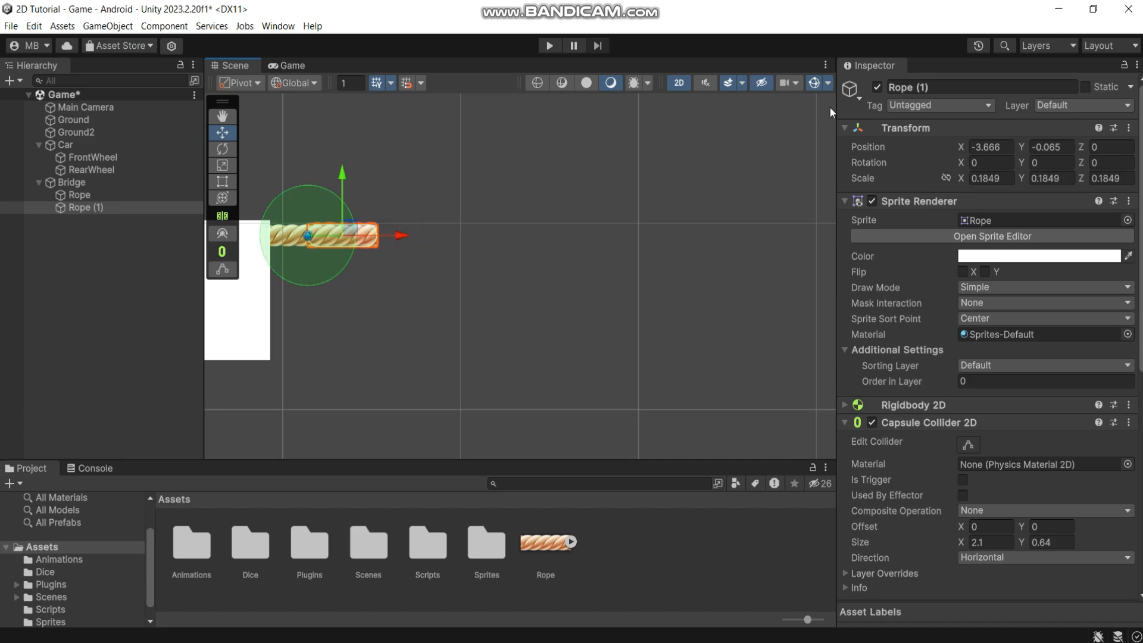
{"action": "left_click", "coordinate": [929, 87]}
{"action": "type", "text": "Rope2"}
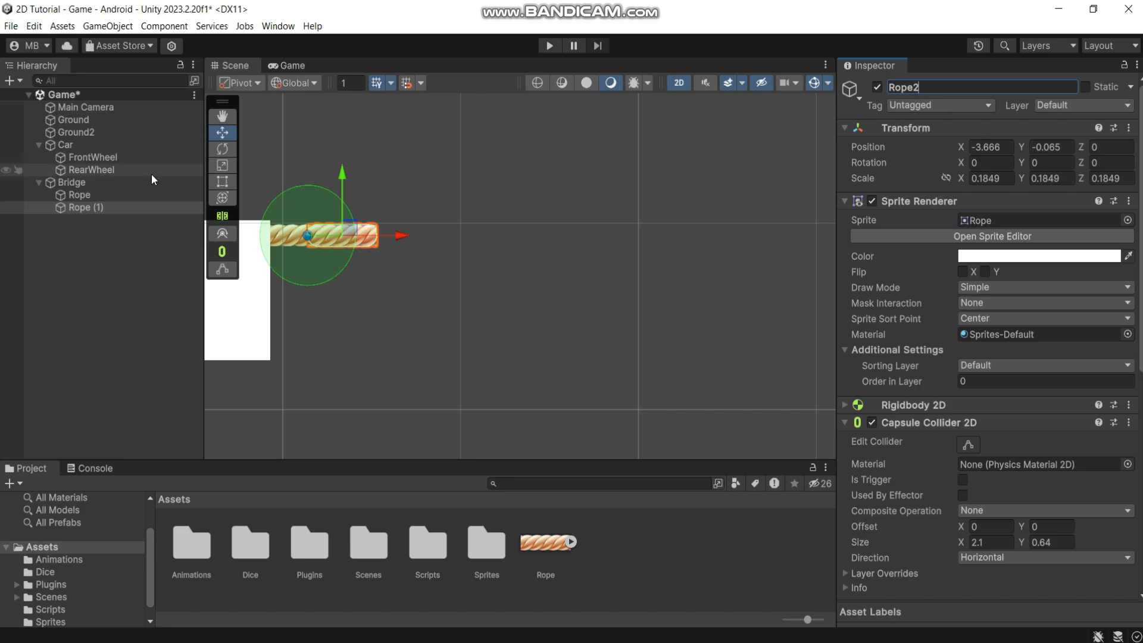
Duplicate Rope2, rename the copy Rope3, and move it along X to extend the rope with a slight overlap.
{"action": "left_click", "coordinate": [78, 207]}
{"action": "key", "text": "ctrl+d"}
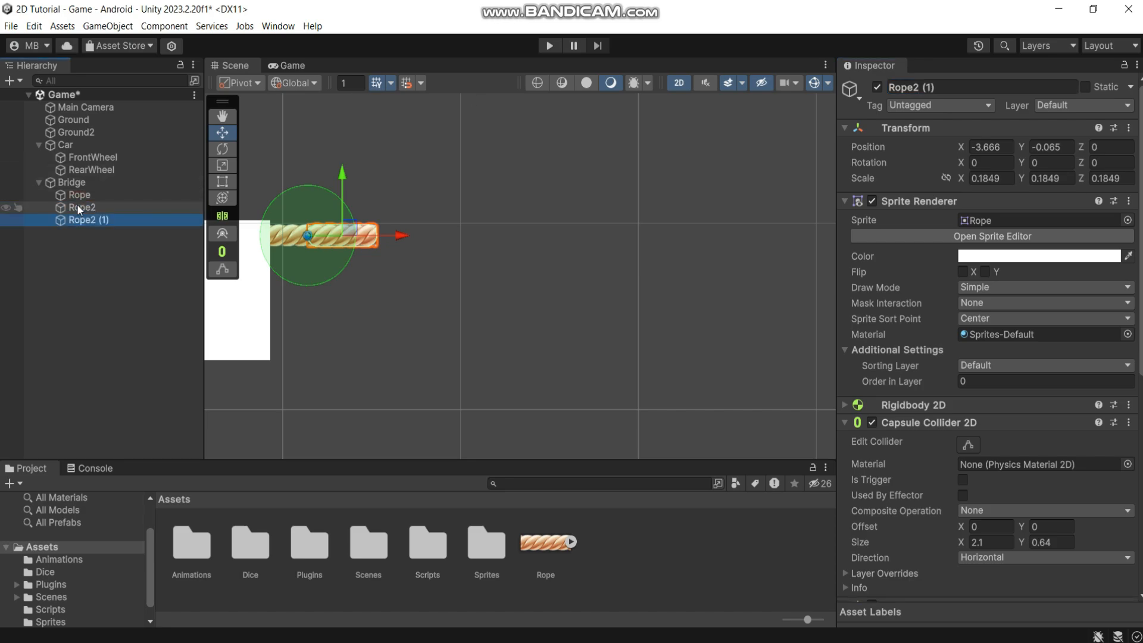
{"action": "left_click", "coordinate": [953, 86]}
{"action": "type", "text": "Rope3"}
{"action": "left_click_drag", "start_coordinate": [400, 236], "coordinate": [716, 235]}
Add two more rope segments by duplicating the last one each time, naming them Rope4 and Rope5.
{"action": "left_click", "coordinate": [82, 220]}
{"action": "key", "text": "ctrl+d"}
{"action": "left_click", "coordinate": [935, 88]}
{"action": "type", "text": "Rope4"}
{"action": "key", "text": "ctrl+d"}
{"action": "left_click", "coordinate": [928, 88]}
{"action": "type", "text": "Rope5"}
Duplicate the last segment twice more in sequence and name the copies Rope6 and Rope7.
{"action": "left_click", "coordinate": [89, 246]}
{"action": "key", "text": "ctrl+d"}
{"action": "left_click", "coordinate": [930, 87]}
{"action": "type", "text": "Rope6"}
{"action": "left_click", "coordinate": [89, 259]}
{"action": "key", "text": "ctrl+d"}
{"action": "type", "text": "Rope7"}
Add the segments Rope8 and Rope9 by duplication and move the newest one to the rope's right end.
{"action": "left_click", "coordinate": [85, 274]}
{"action": "key", "text": "ctrl+d"}
{"action": "left_click", "coordinate": [931, 87]}
{"action": "type", "text": "Rope8"}
{"action": "middle_click_drag", "start_coordinate": [755, 260], "coordinate": [500, 262]}
{"action": "left_click", "coordinate": [74, 286]}
{"action": "key", "text": "ctrl+d"}
{"action": "left_click_drag", "start_coordinate": [459, 240], "coordinate": [511, 240]}
Duplicate Rope9, rename the copy Rope10, and shift it along X to lengthen the rope.
{"action": "left_click", "coordinate": [86, 296]}
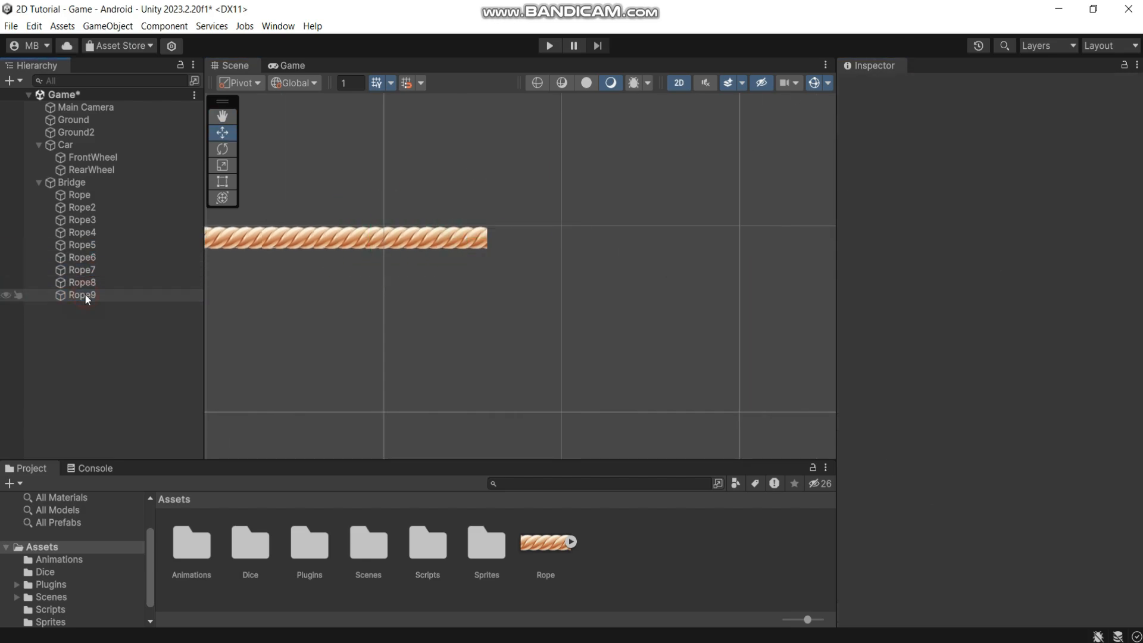
{"action": "key", "text": "ctrl+d"}
{"action": "left_click_drag", "start_coordinate": [936, 88], "coordinate": [915, 88]}
{"action": "type", "text": "10"}
{"action": "left_click_drag", "start_coordinate": [512, 238], "coordinate": [615, 238]}
Continue the rope with duplicated segments Rope11 and Rope12, shifting Rope12 along X past Rope11.
{"action": "left_click", "coordinate": [87, 308]}
{"action": "key", "text": "ctrl+d"}
{"action": "key", "text": "ctrl+d"}
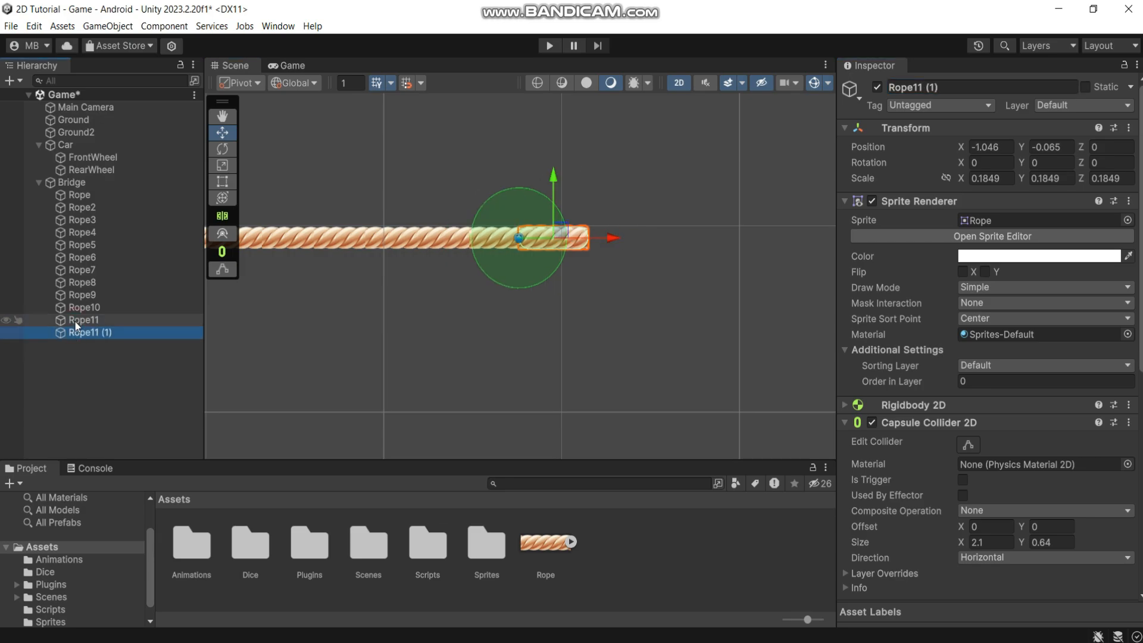
{"action": "left_click_drag", "start_coordinate": [917, 88], "coordinate": [948, 91]}
{"action": "type", "text": "2"}
{"action": "left_click_drag", "start_coordinate": [616, 238], "coordinate": [667, 238]}
Duplicate the end segment into Rope13 and Rope14, moving each along X to continue the rope.
{"action": "middle_click_drag", "start_coordinate": [708, 244], "coordinate": [384, 264]}
{"action": "key", "text": "ctrl+d"}
{"action": "left_click_drag", "start_coordinate": [918, 89], "coordinate": [950, 94]}
{"action": "type", "text": "3"}
{"action": "left_click_drag", "start_coordinate": [345, 270], "coordinate": [398, 271]}
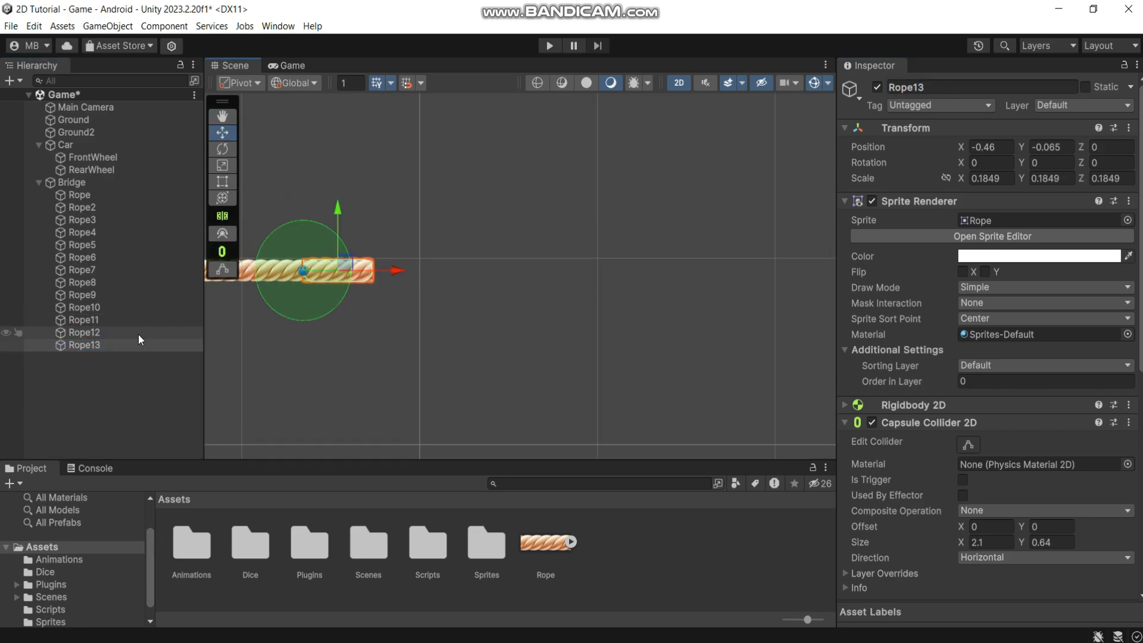
{"action": "key", "text": "ctrl+d"}
{"action": "left_click_drag", "start_coordinate": [918, 87], "coordinate": [955, 87]}
{"action": "type", "text": "4"}
{"action": "left_click_drag", "start_coordinate": [398, 271], "coordinate": [501, 271]}
Add duplicated segments Rope15 and Rope16 and place them end to end at the rope's right end.
{"action": "key", "text": "ctrl+d"}
{"action": "type", "text": "5"}
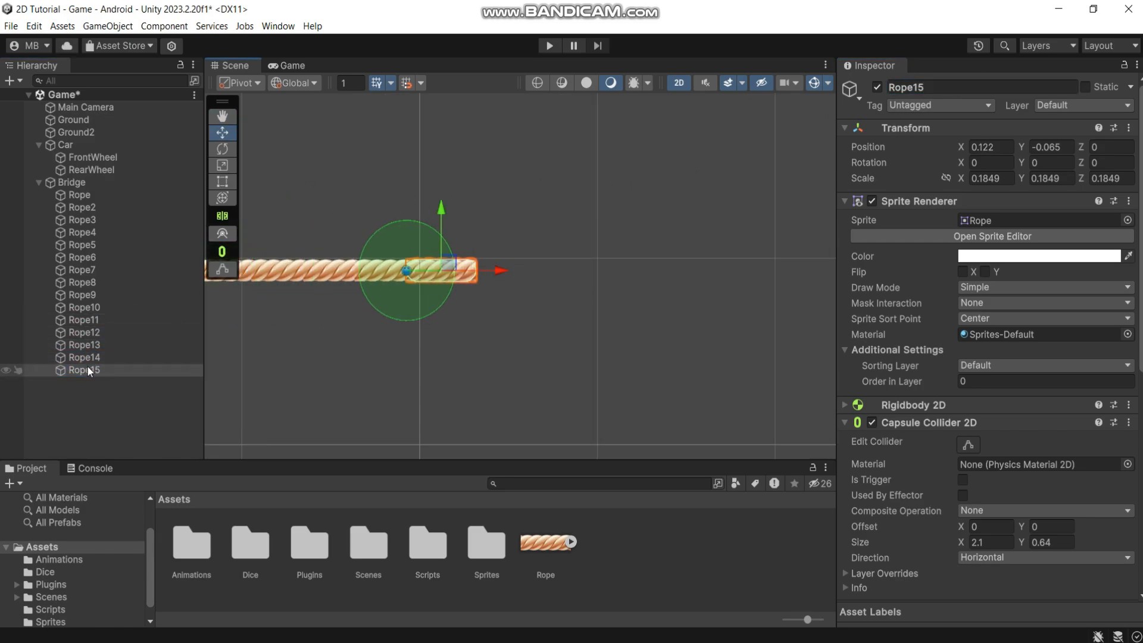
{"action": "key", "text": "ctrl+d"}
{"action": "left_click_drag", "start_coordinate": [918, 87], "coordinate": [958, 88]}
{"action": "type", "text": "6"}
{"action": "left_click_drag", "start_coordinate": [500, 270], "coordinate": [552, 270]}
Duplicate the end segment into Rope17 and Rope18, shifting each along X with a slight overlap.
{"action": "key", "text": "ctrl+d"}
{"action": "left_click_drag", "start_coordinate": [918, 87], "coordinate": [958, 85]}
{"action": "type", "text": "7"}
{"action": "left_click_drag", "start_coordinate": [552, 271], "coordinate": [603, 270]}
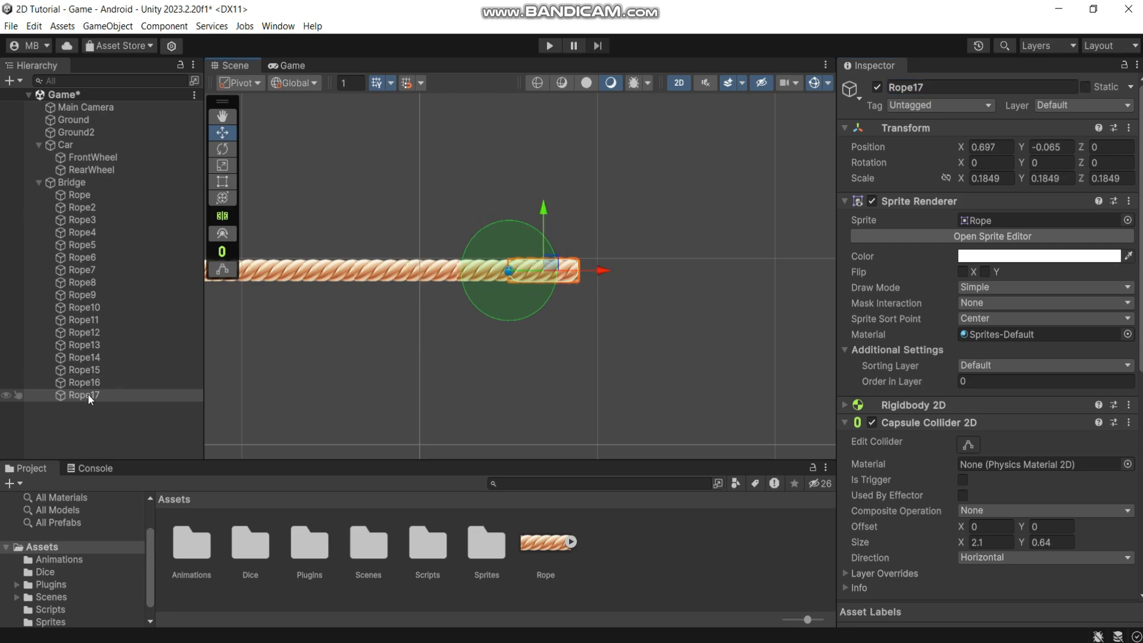
{"action": "key", "text": "ctrl+d"}
{"action": "left_click_drag", "start_coordinate": [918, 88], "coordinate": [956, 88]}
{"action": "type", "text": "8"}
{"action": "left_click_drag", "start_coordinate": [604, 270], "coordinate": [655, 271]}
Extend the rope with duplicated segments Rope19 and Rope20, each moved along X past the previous one.
{"action": "key", "text": "ctrl+d"}
{"action": "left_click_drag", "start_coordinate": [918, 87], "coordinate": [951, 88]}
{"action": "type", "text": "9"}
{"action": "left_click_drag", "start_coordinate": [655, 270], "coordinate": [706, 271]}
{"action": "middle_click_drag", "start_coordinate": [696, 309], "coordinate": [336, 326]}
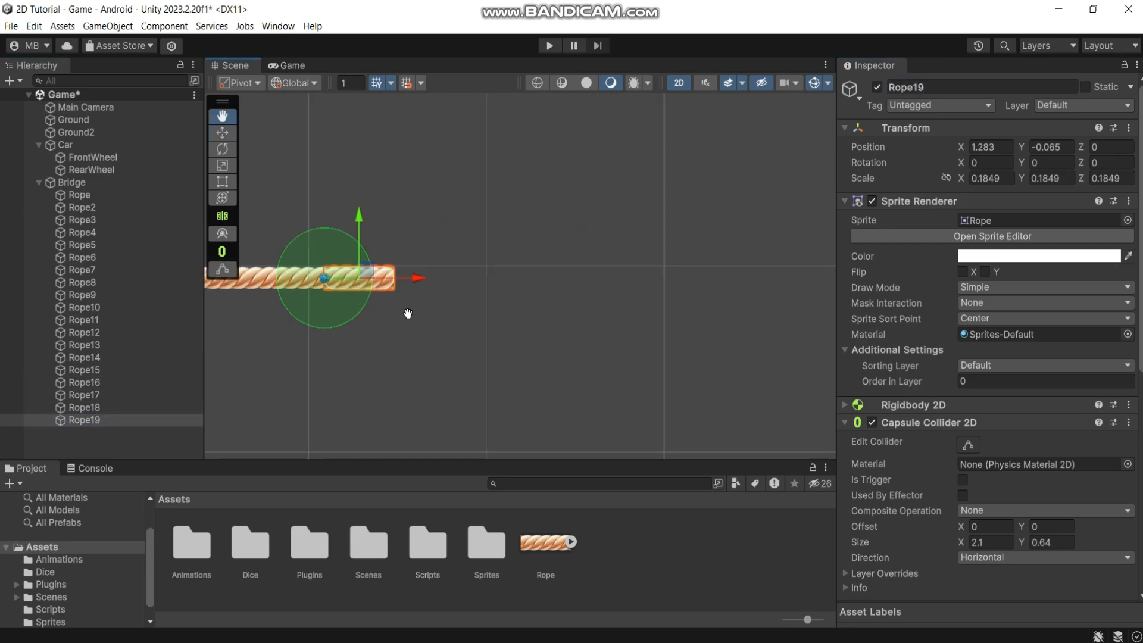
{"action": "key", "text": "ctrl+d"}
{"action": "left_click_drag", "start_coordinate": [912, 88], "coordinate": [955, 87]}
{"action": "type", "text": "20"}
{"action": "left_click_drag", "start_coordinate": [345, 288], "coordinate": [398, 288]}
Duplicate the end segment into Rope21 and Rope22 and move each along X toward the right ground block.
{"action": "key", "text": "ctrl+d"}
{"action": "left_click_drag", "start_coordinate": [917, 88], "coordinate": [955, 88]}
{"action": "type", "text": "21"}
{"action": "left_click_drag", "start_coordinate": [397, 288], "coordinate": [449, 289]}
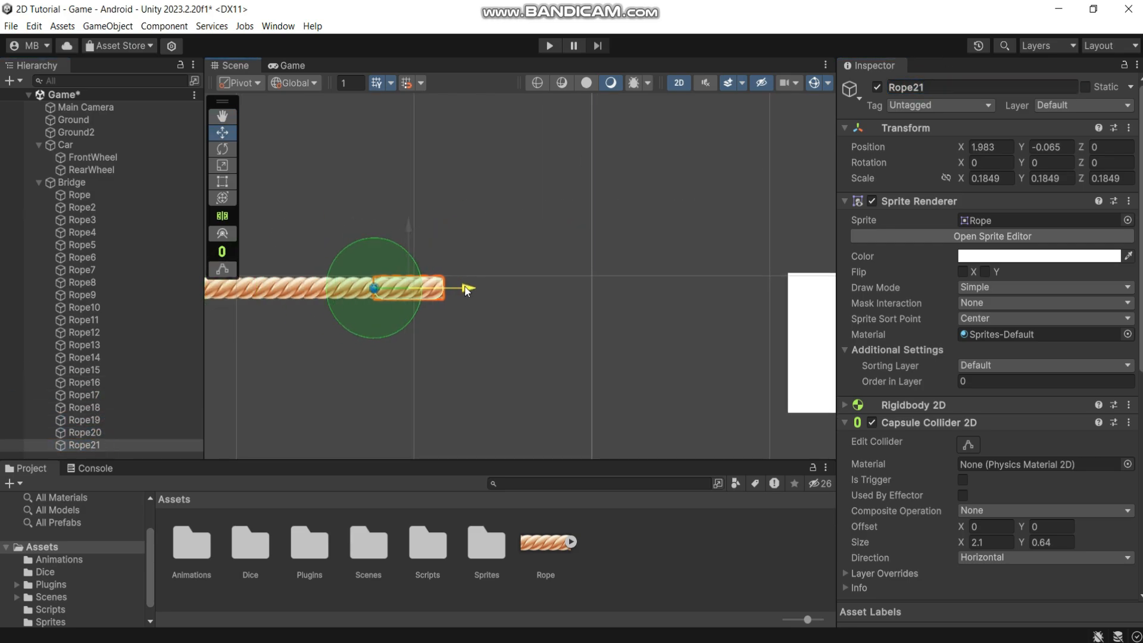
{"action": "key", "text": "ctrl+d"}
{"action": "left_click_drag", "start_coordinate": [917, 87], "coordinate": [954, 87]}
{"action": "type", "text": "22"}
{"action": "left_click_drag", "start_coordinate": [449, 288], "coordinate": [501, 289]}
Add duplicated segments Rope23 and Rope24 and line them up along X at the rope's right end.
{"action": "left_click_drag", "start_coordinate": [920, 87], "coordinate": [955, 88]}
{"action": "type", "text": "3"}
{"action": "left_click_drag", "start_coordinate": [503, 288], "coordinate": [557, 288]}
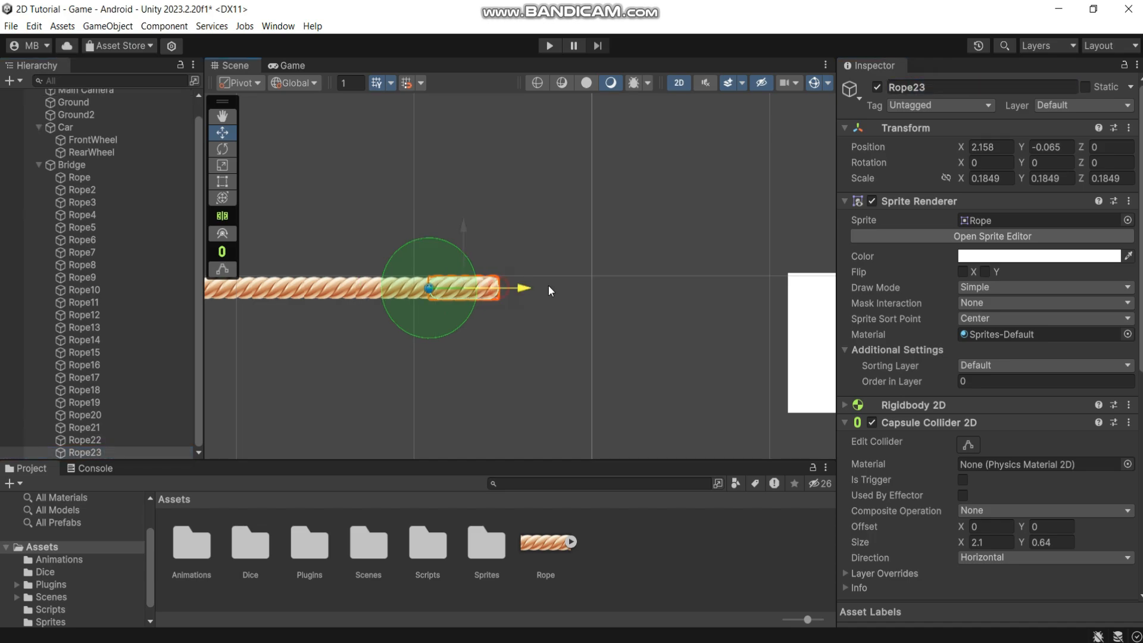
{"action": "key", "text": "ctrl+d"}
{"action": "left_click_drag", "start_coordinate": [920, 87], "coordinate": [954, 87]}
{"action": "type", "text": "4"}
{"action": "left_click_drag", "start_coordinate": [558, 288], "coordinate": [612, 288]}
Duplicate the end segment into Rope25 and Rope26, moving each along X to continue toward the right ground block.
{"action": "key", "text": "ctrl+d"}
{"action": "left_click_drag", "start_coordinate": [919, 88], "coordinate": [965, 87]}
{"action": "type", "text": "5"}
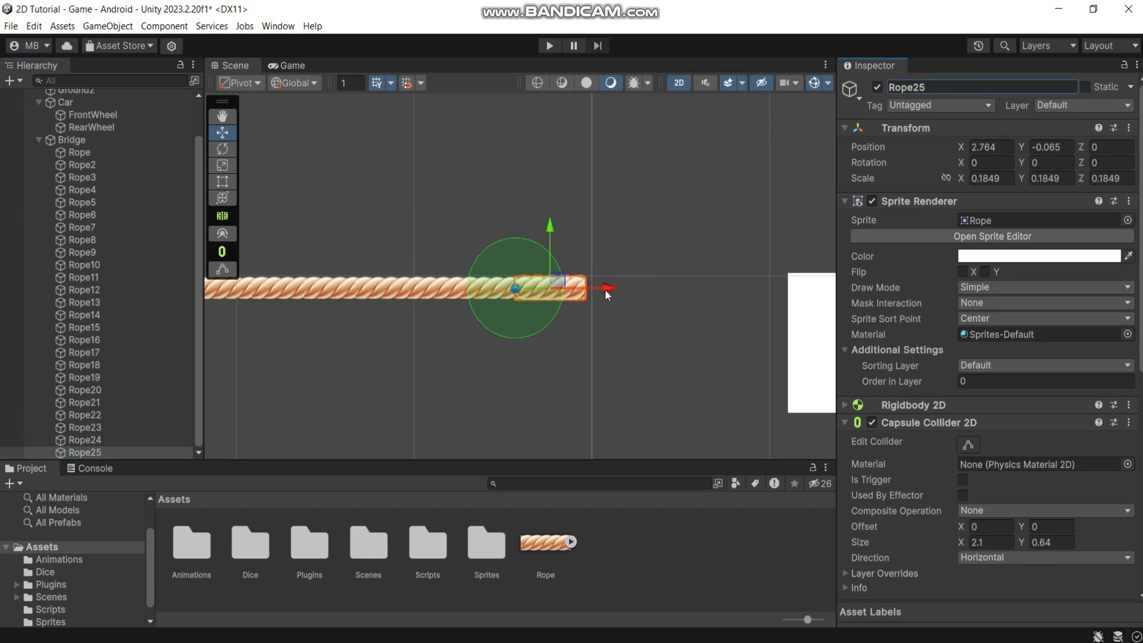
{"action": "left_click_drag", "start_coordinate": [608, 288], "coordinate": [659, 289]}
{"action": "left_click", "coordinate": [89, 454]}
{"action": "key", "text": "ctrl+d"}
{"action": "left_click_drag", "start_coordinate": [919, 87], "coordinate": [971, 87]}
{"action": "type", "text": "6"}
{"action": "left_click_drag", "start_coordinate": [660, 289], "coordinate": [712, 289]}
Add duplicated segments Rope27 and Rope28, move Rope28 onto the right ground block's edge at X 3.947, and check the span in the Game view.
{"action": "key", "text": "ctrl+d"}
{"action": "left_click_drag", "start_coordinate": [920, 88], "coordinate": [998, 82]}
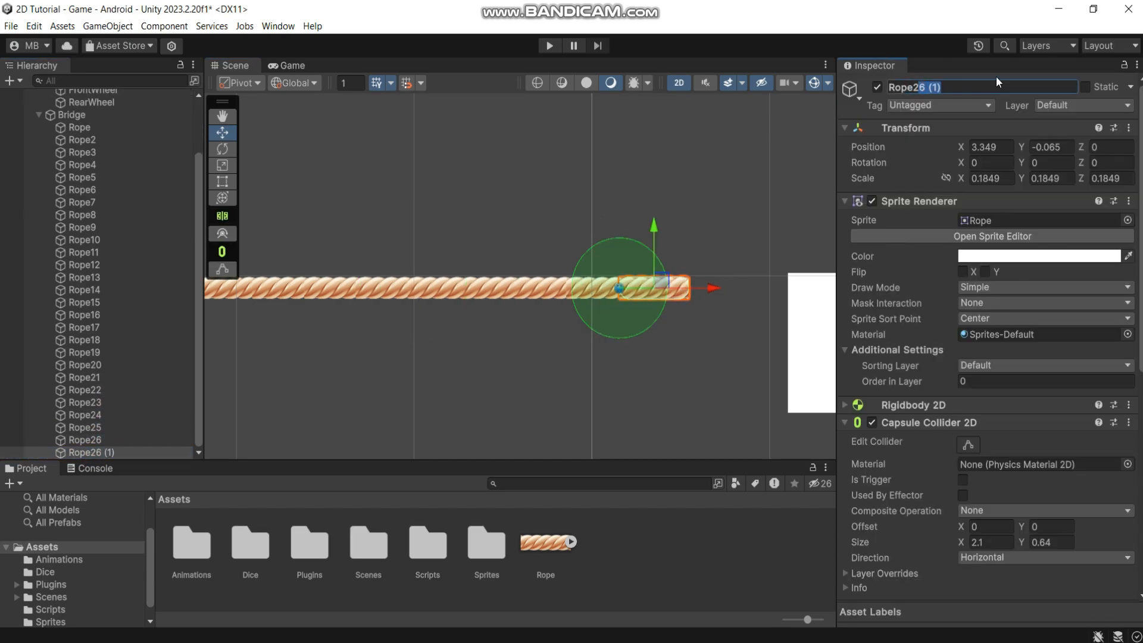
{"action": "type", "text": "7"}
{"action": "left_click_drag", "start_coordinate": [711, 289], "coordinate": [764, 293]}
{"action": "key", "text": "ctrl+d"}
{"action": "left_click_drag", "start_coordinate": [920, 88], "coordinate": [972, 87]}
{"action": "type", "text": "8"}
{"action": "left_click_drag", "start_coordinate": [765, 288], "coordinate": [818, 290]}
{"action": "left_click", "coordinate": [291, 66]}
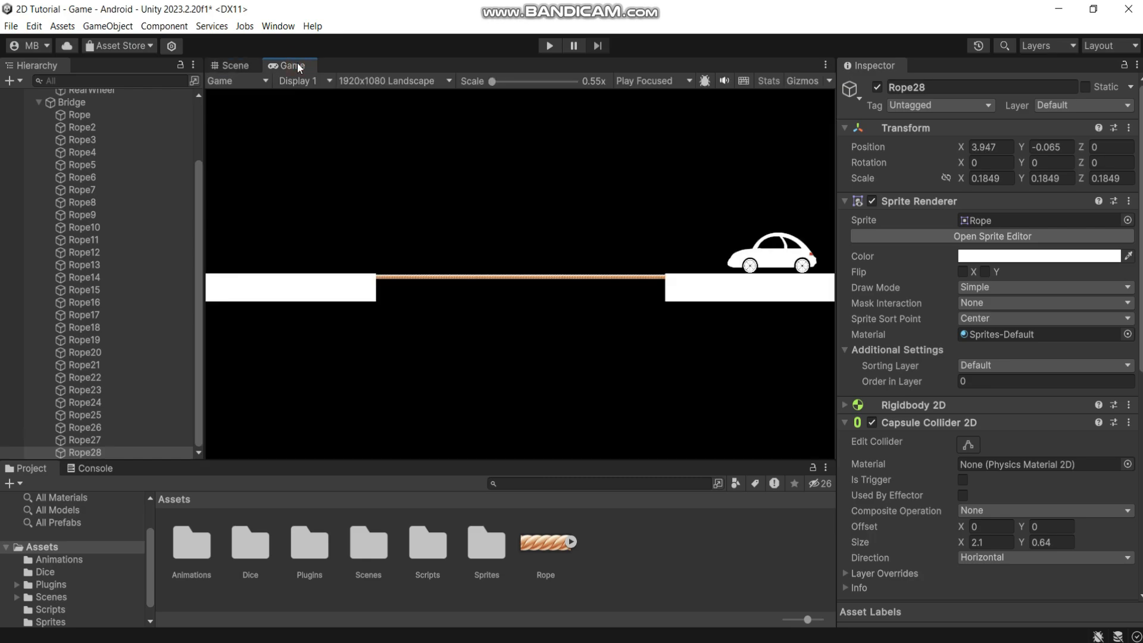
{"action": "left_click", "coordinate": [238, 65]}
Set Rope27 as the connected rigid body of Rope28's Hinge Joint 2D.
{"action": "scroll", "coordinate": [493, 223], "scroll_direction": "down", "scroll_amount": 5}
{"action": "middle_click_drag", "start_coordinate": [493, 223], "coordinate": [413, 198]}
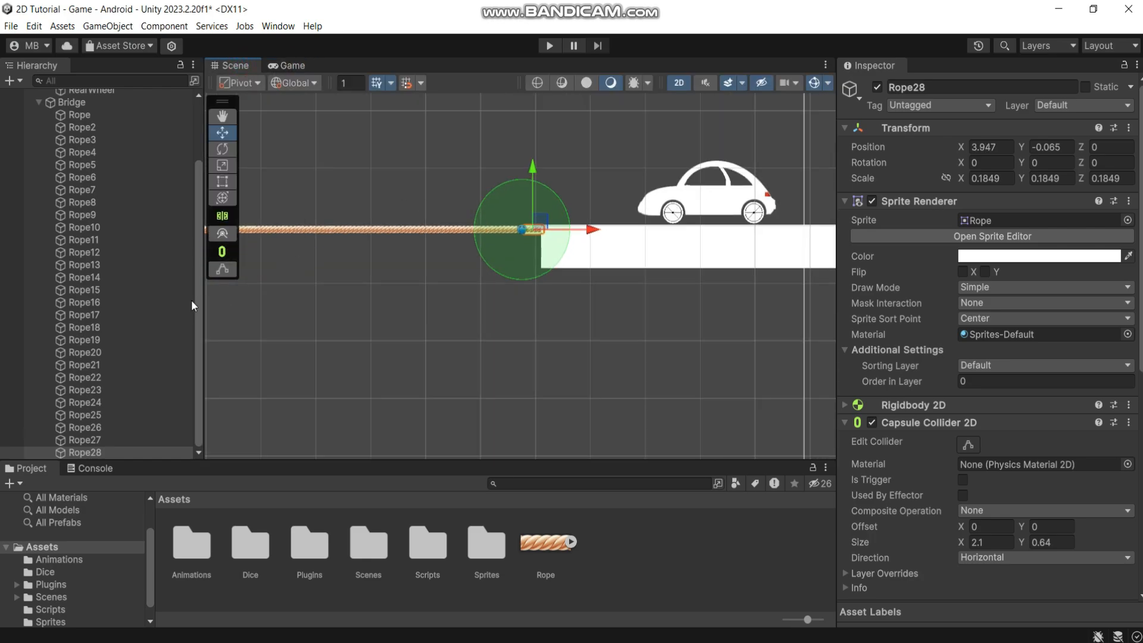
{"action": "left_click", "coordinate": [87, 452]}
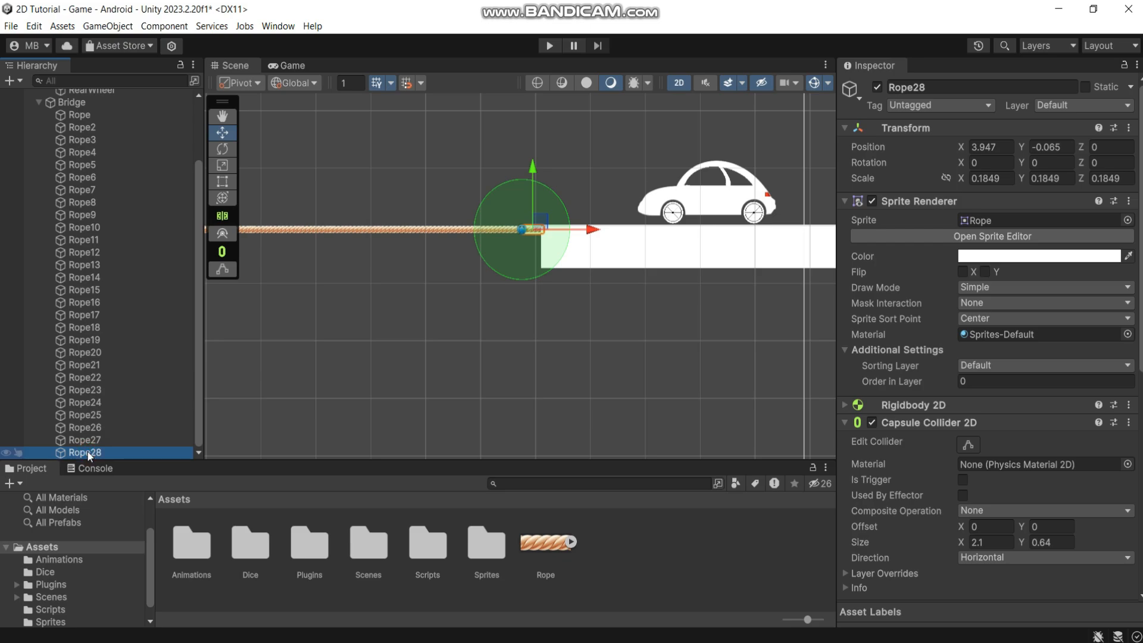
{"action": "scroll", "coordinate": [886, 367], "scroll_direction": "down", "scroll_amount": 10}
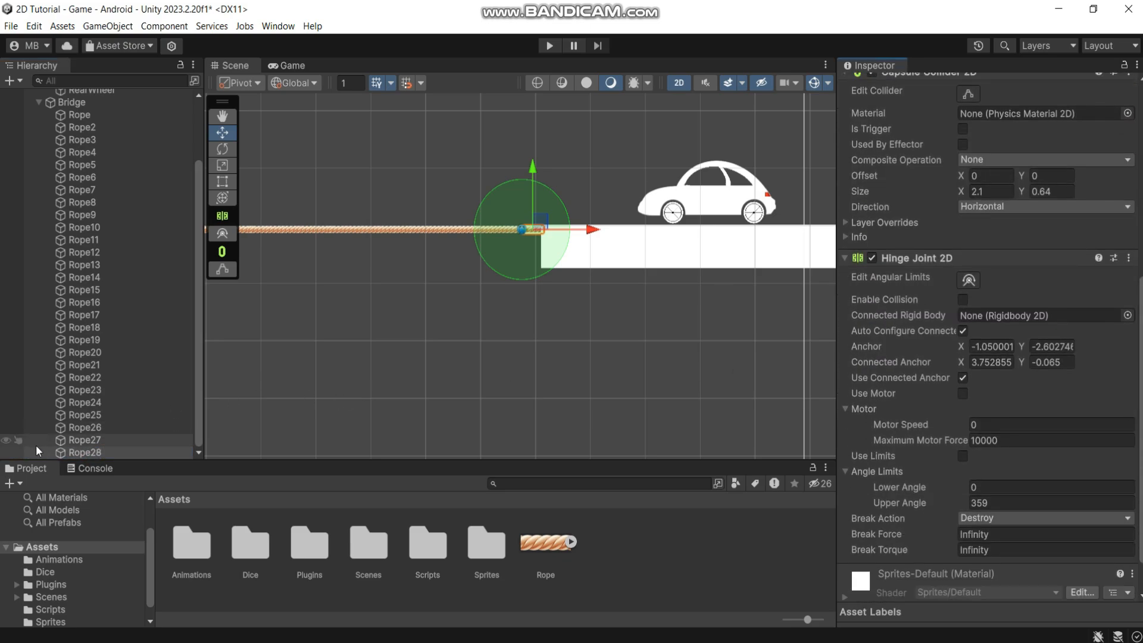
{"action": "left_click_drag", "start_coordinate": [82, 445], "coordinate": [398, 407]}
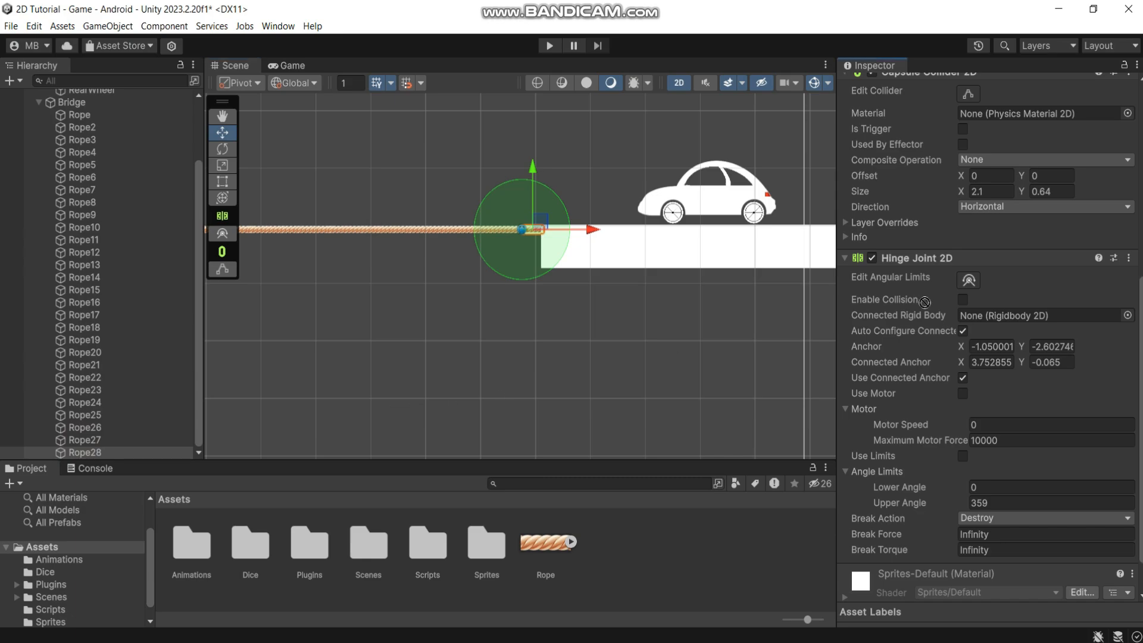
{"action": "left_click_drag", "start_coordinate": [925, 301], "coordinate": [1012, 315]}
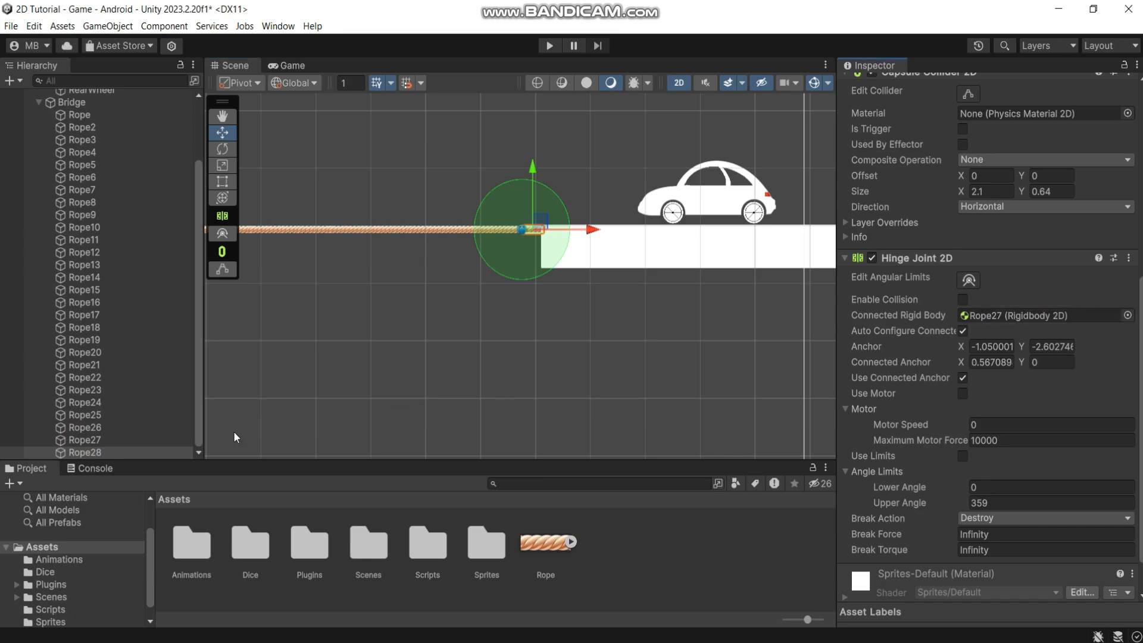
Connect Rope27's hinge joint to Rope26 and Rope26's hinge joint to Rope25.
{"action": "left_click", "coordinate": [95, 441]}
{"action": "left_click_drag", "start_coordinate": [95, 429], "coordinate": [1013, 316]}
{"action": "left_click", "coordinate": [102, 429]}
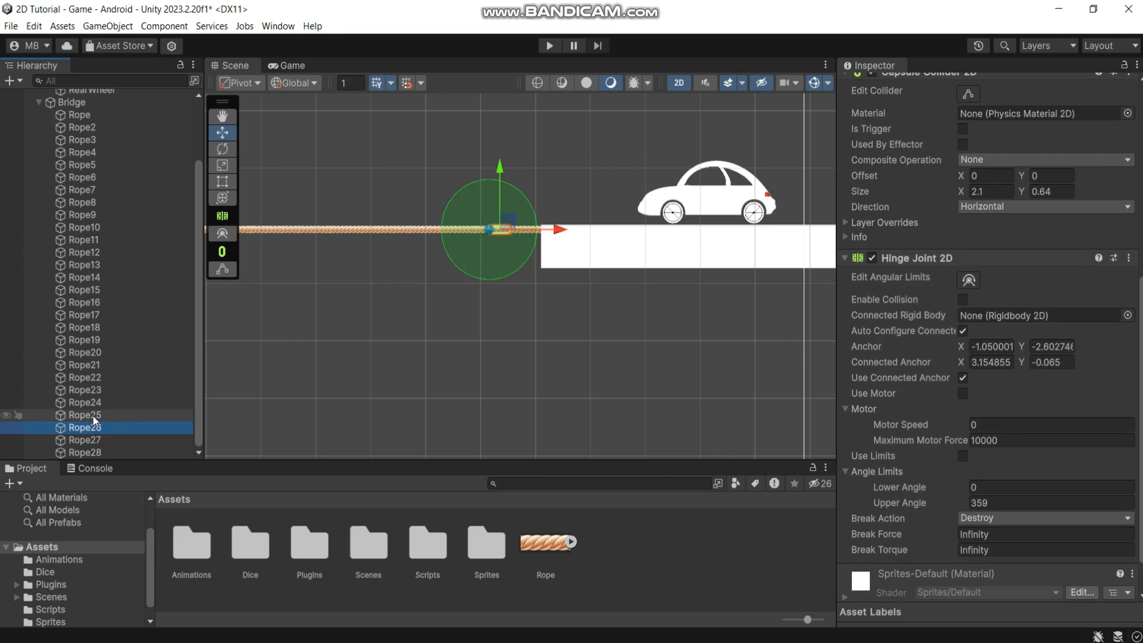
{"action": "left_click_drag", "start_coordinate": [86, 416], "coordinate": [983, 320]}
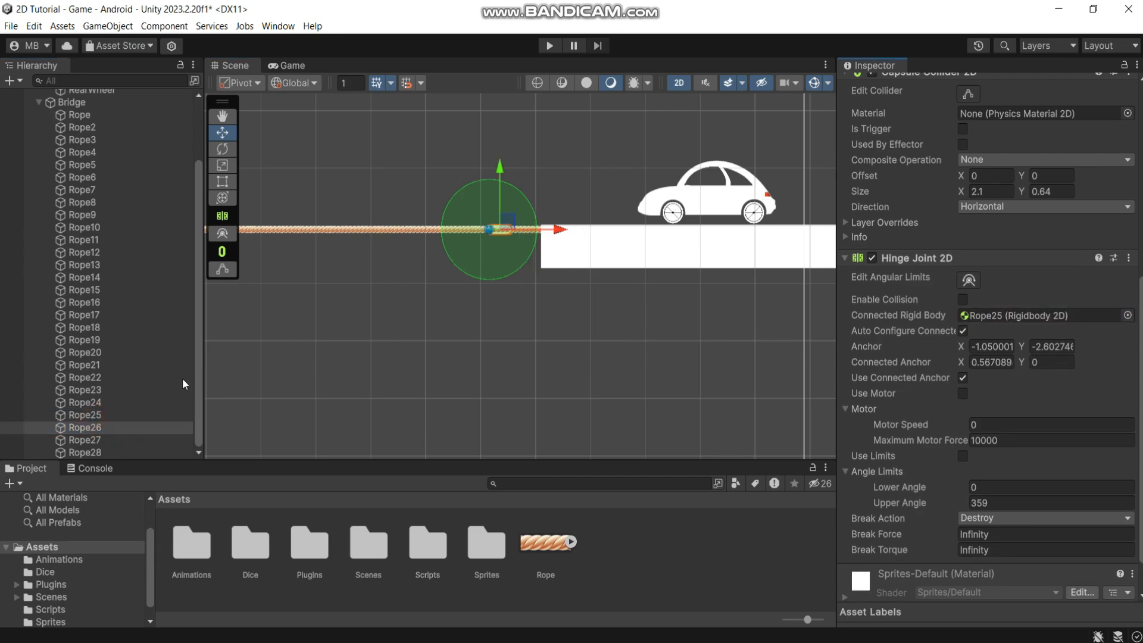
For each segment from Rope25 down to Rope20, set the preceding segment as its hinge's connected rigid body, ending with Rope19.
{"action": "left_click", "coordinate": [173, 415]}
{"action": "left_click", "coordinate": [89, 404]}
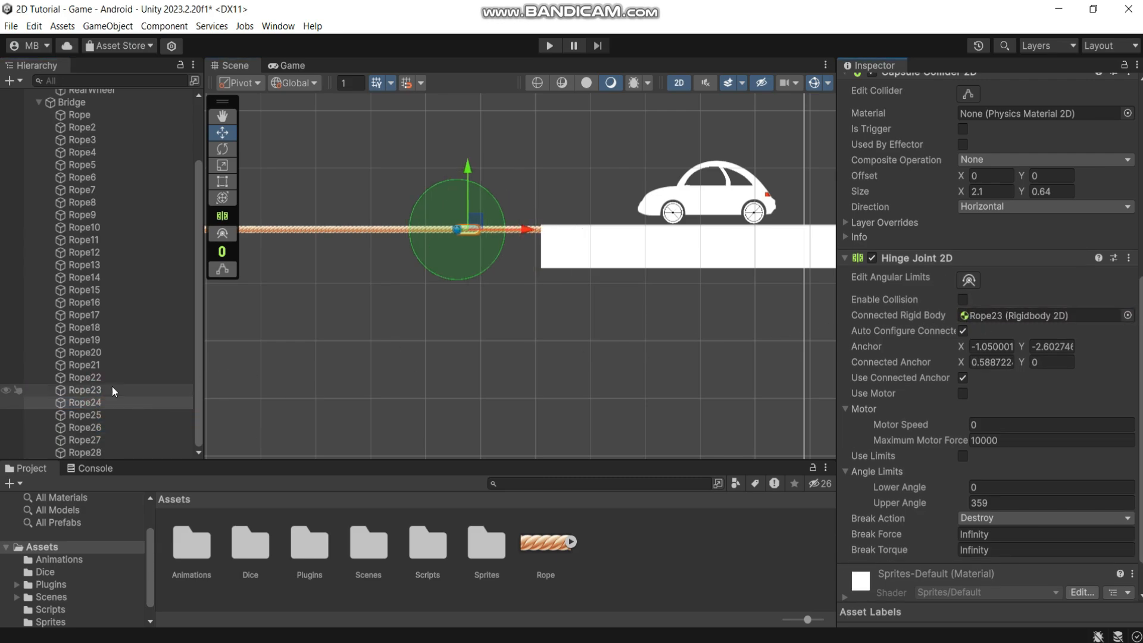
{"action": "left_click", "coordinate": [95, 390]}
{"action": "left_click", "coordinate": [107, 378]}
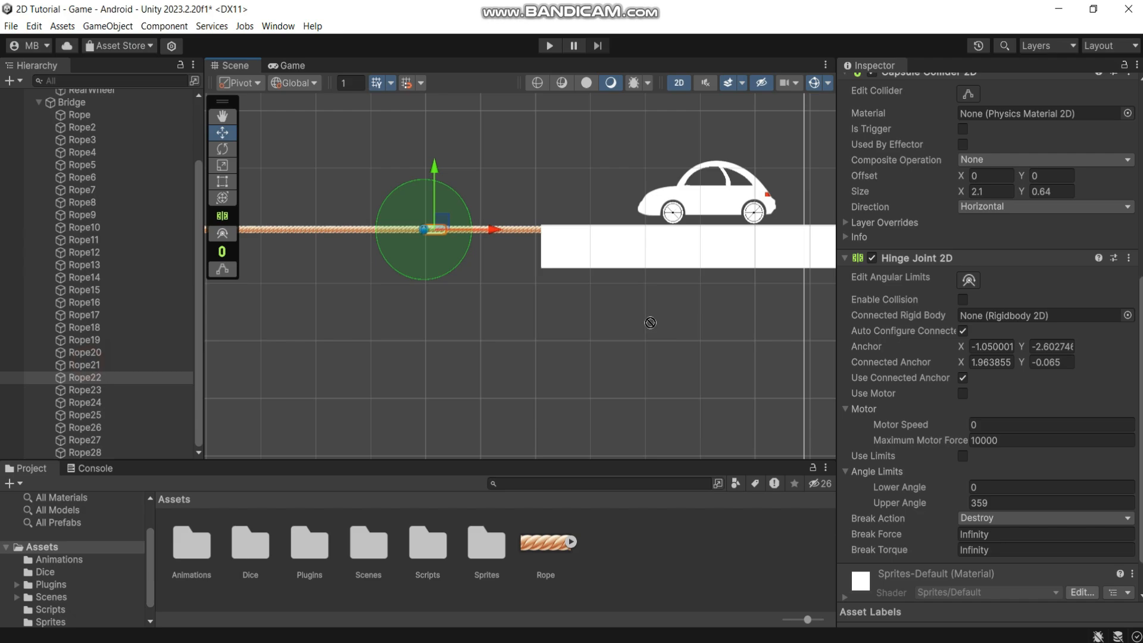
{"action": "left_click", "coordinate": [92, 354]}
{"action": "left_click_drag", "start_coordinate": [83, 340], "coordinate": [1007, 325]}
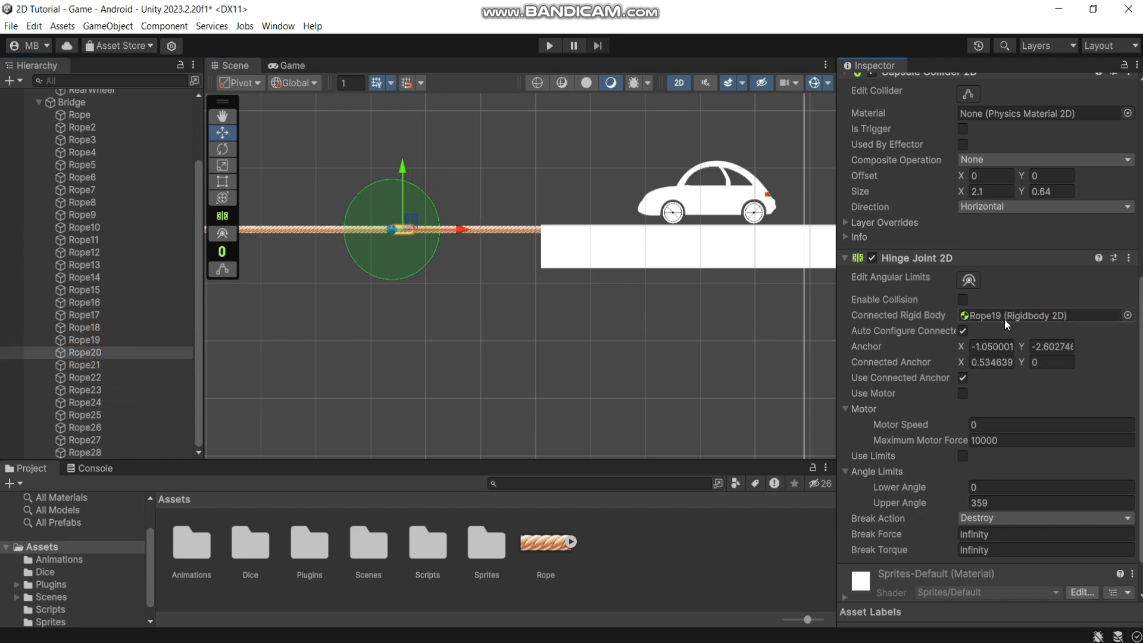
Connect the hinge joints of Rope19, Rope18, Rope17 and Rope16 each to the preceding segment, ending with Rope15.
{"action": "left_click", "coordinate": [88, 342]}
{"action": "left_click_drag", "start_coordinate": [88, 328], "coordinate": [931, 305]}
{"action": "left_click", "coordinate": [95, 328]}
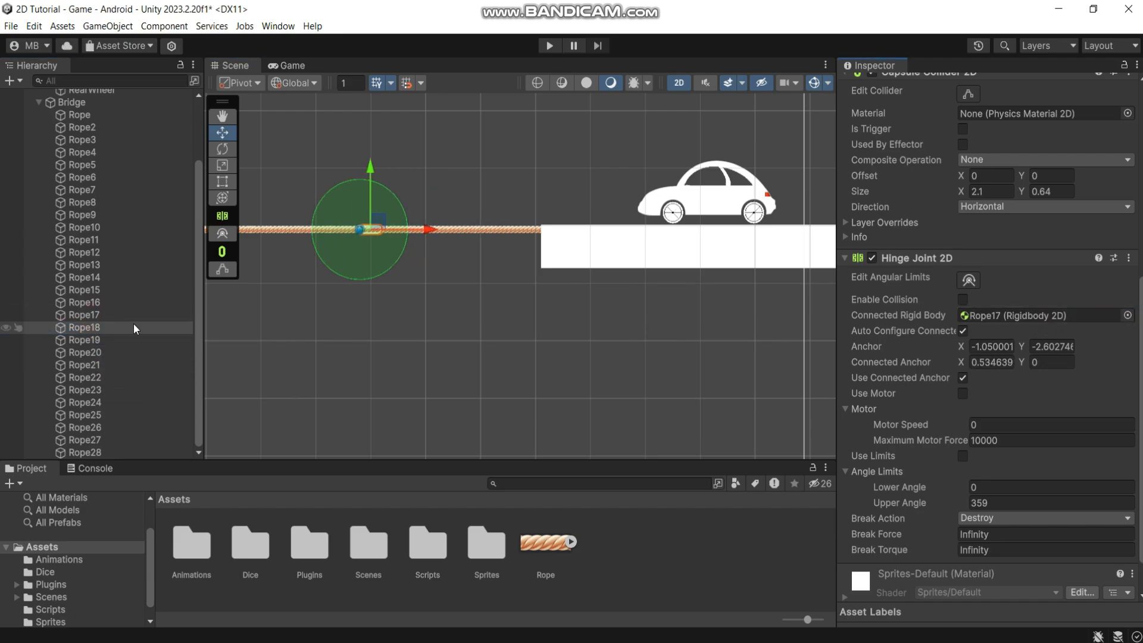
{"action": "left_click", "coordinate": [95, 316]}
{"action": "left_click_drag", "start_coordinate": [88, 303], "coordinate": [1013, 317]}
{"action": "left_click", "coordinate": [86, 304]}
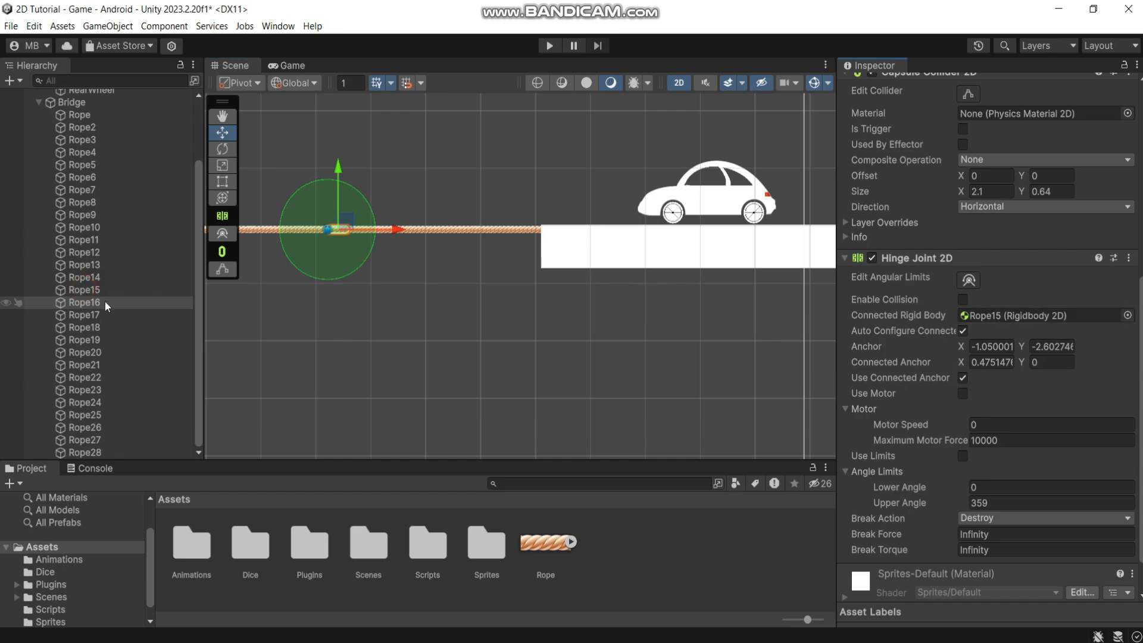
Connect the hinge joints of Rope15, Rope14, Rope13 and Rope12 each to the preceding segment, ending with Rope11.
{"action": "left_click", "coordinate": [87, 290]}
{"action": "left_click_drag", "start_coordinate": [86, 278], "coordinate": [645, 281]}
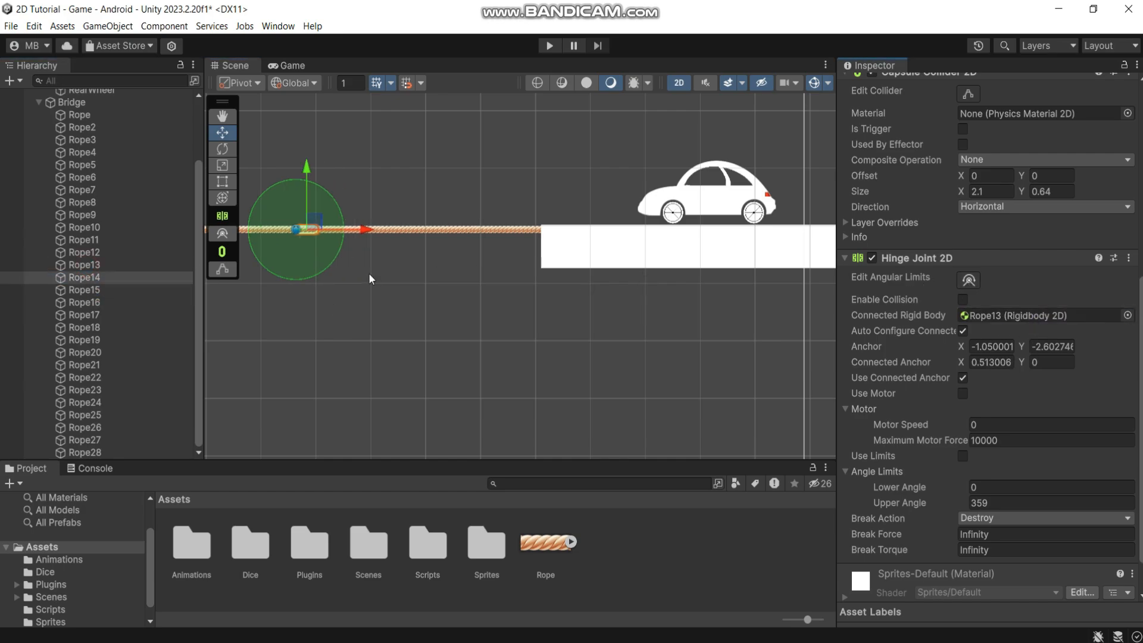
{"action": "left_click", "coordinate": [86, 265]}
{"action": "left_click_drag", "start_coordinate": [86, 252], "coordinate": [1013, 316]}
{"action": "left_click", "coordinate": [86, 253]}
{"action": "left_click_drag", "start_coordinate": [86, 240], "coordinate": [1012, 316]}
Connect the hinge joints of Rope11, Rope10, Rope9 and Rope8 each to the preceding segment, ending with Rope7.
{"action": "left_click", "coordinate": [86, 240]}
{"action": "left_click", "coordinate": [87, 228]}
{"action": "left_click_drag", "start_coordinate": [87, 215], "coordinate": [1007, 316]}
{"action": "left_click", "coordinate": [87, 215]}
{"action": "left_click", "coordinate": [87, 202]}
{"action": "left_click_drag", "start_coordinate": [87, 190], "coordinate": [982, 316]}
Connect Rope7's hinge joint to Rope6 and Rope6's hinge joint to Rope5.
{"action": "left_click", "coordinate": [85, 215]}
{"action": "left_click", "coordinate": [86, 203]}
{"action": "left_click", "coordinate": [85, 191]}
{"action": "left_click_drag", "start_coordinate": [85, 177], "coordinate": [995, 315]}
{"action": "left_click", "coordinate": [85, 177]}
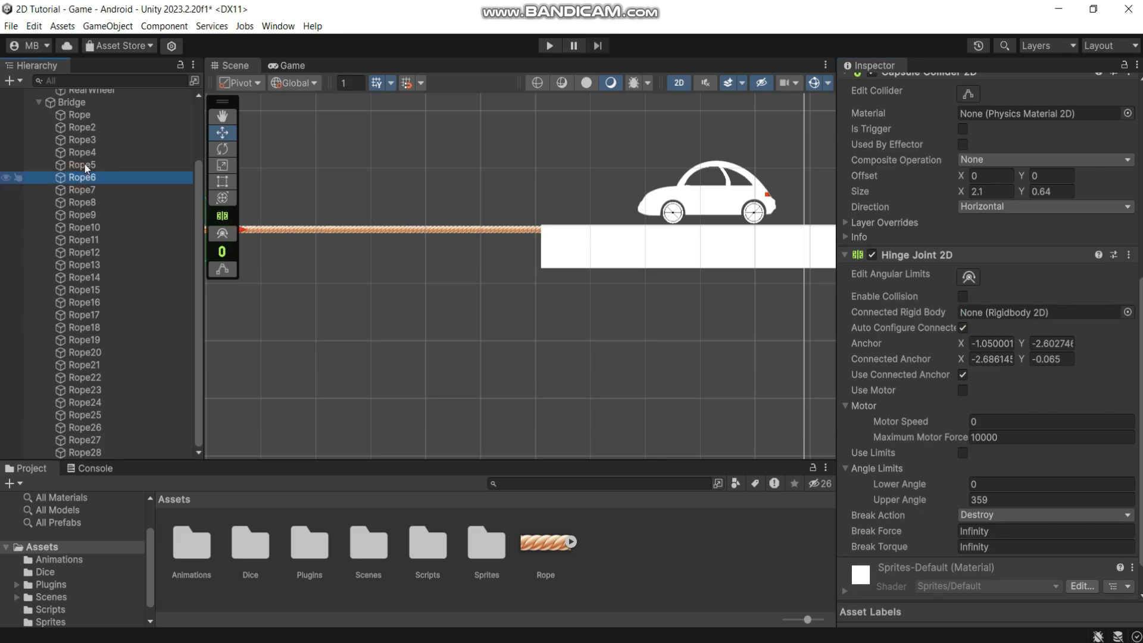
{"action": "left_click_drag", "start_coordinate": [85, 165], "coordinate": [988, 316]}
Connect the hinge joints of Rope5, Rope4 and Rope3 each to the preceding segment, ending with Rope2.
{"action": "left_click", "coordinate": [86, 165]}
{"action": "left_click_drag", "start_coordinate": [86, 153], "coordinate": [988, 316]}
{"action": "left_click", "coordinate": [86, 152]}
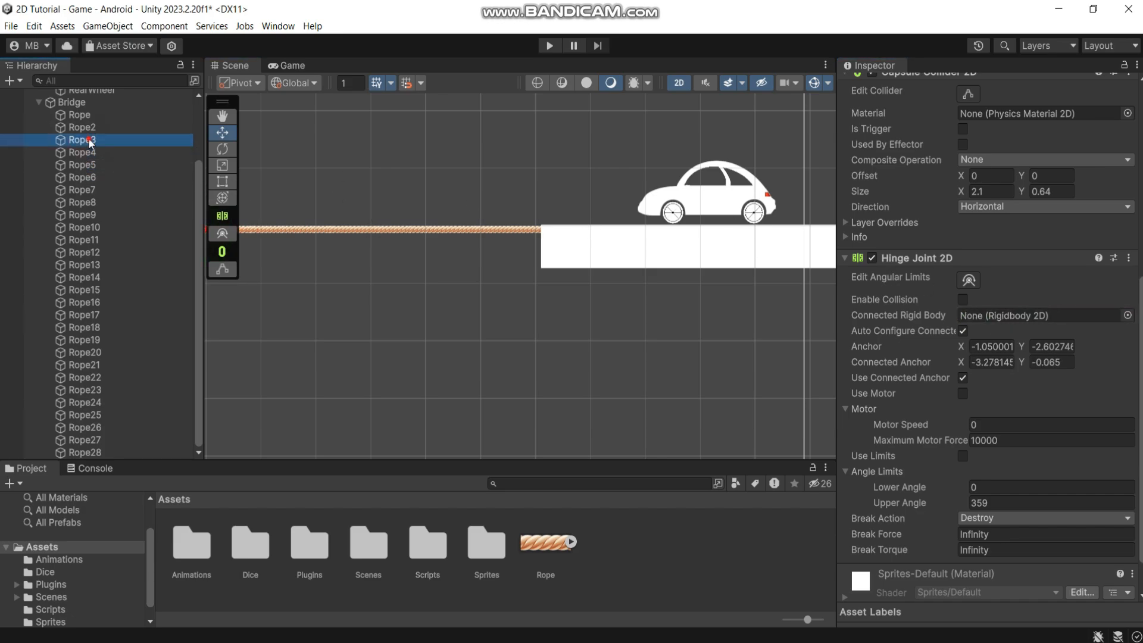
{"action": "left_click_drag", "start_coordinate": [85, 140], "coordinate": [989, 315]}
{"action": "left_click", "coordinate": [85, 127]}
{"action": "left_click_drag", "start_coordinate": [86, 130], "coordinate": [988, 316]}
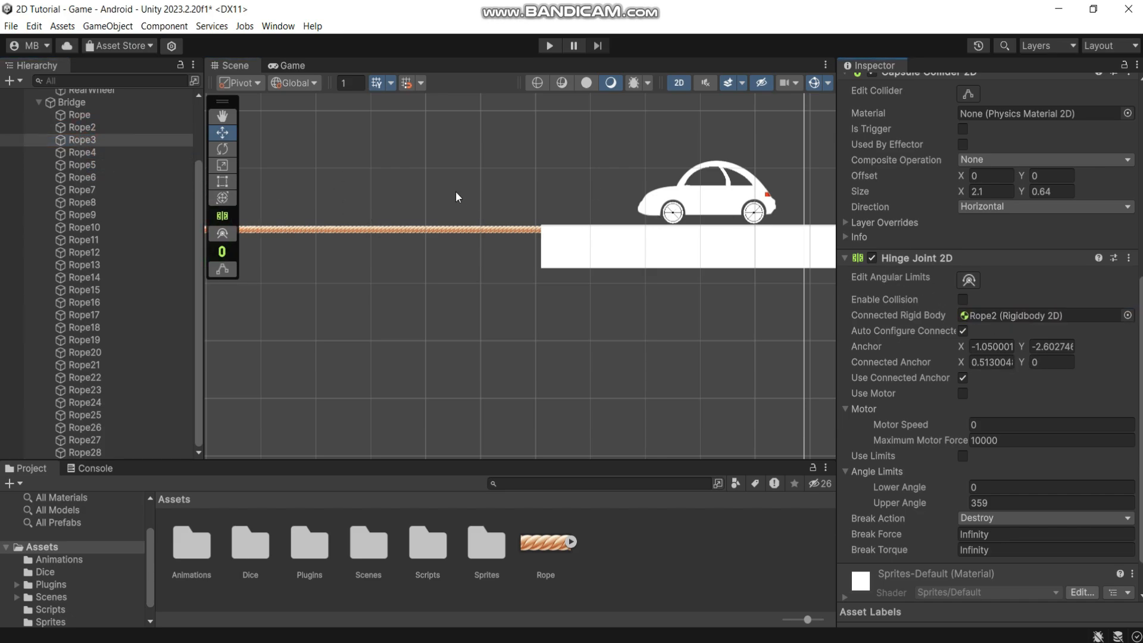
Connect Rope2's hinge joint to the first segment, Rope.
{"action": "left_click", "coordinate": [85, 128]}
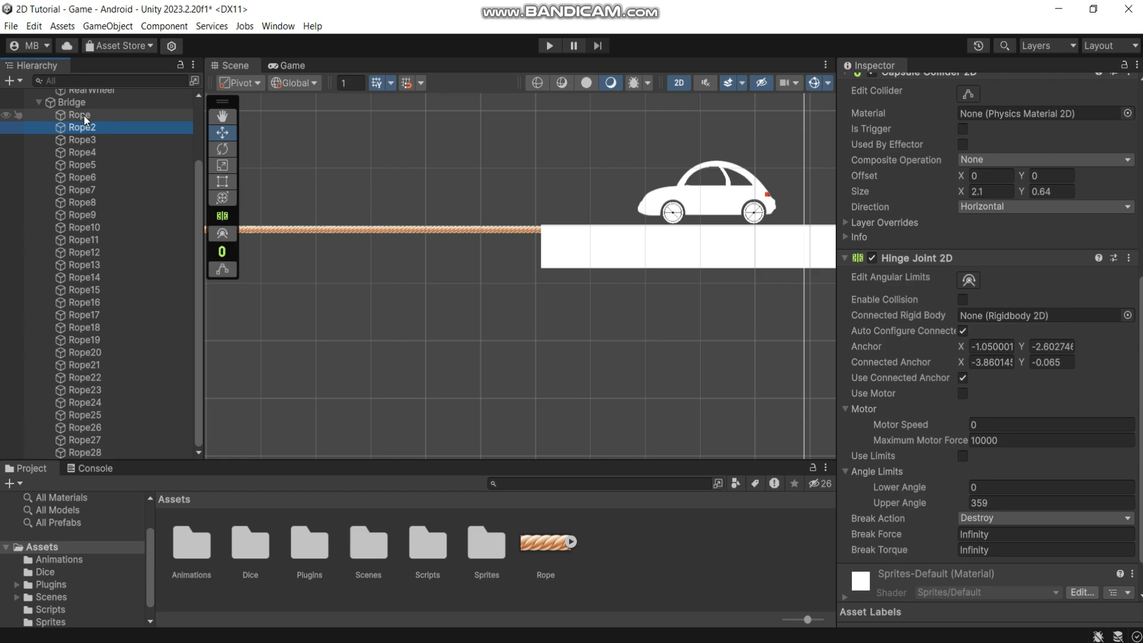
{"action": "left_click_drag", "start_coordinate": [84, 116], "coordinate": [994, 319]}
{"action": "key", "text": "alt+Tab"}
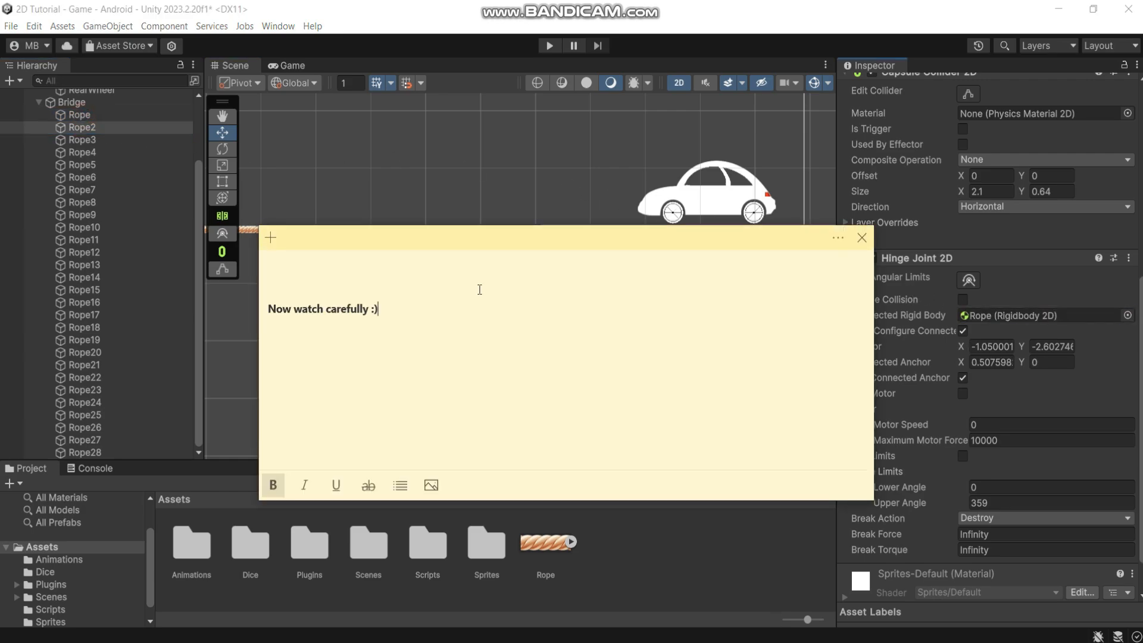
{"action": "left_click_drag", "start_coordinate": [380, 307], "coordinate": [249, 317]}
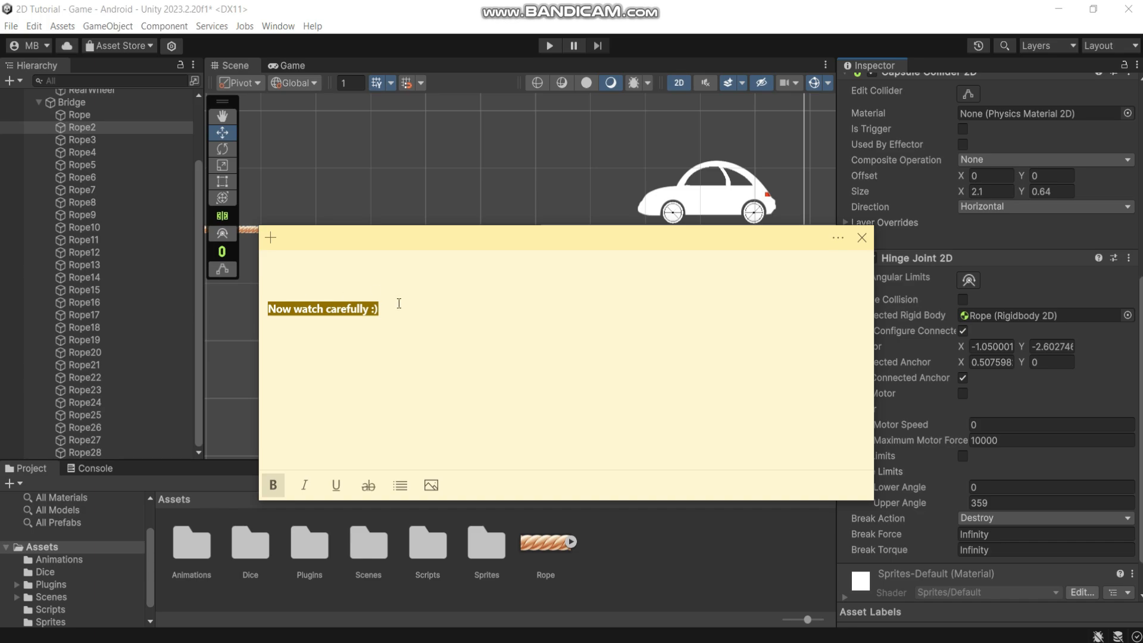
{"action": "left_click", "coordinate": [397, 303]}
{"action": "left_click", "coordinate": [250, 6]}
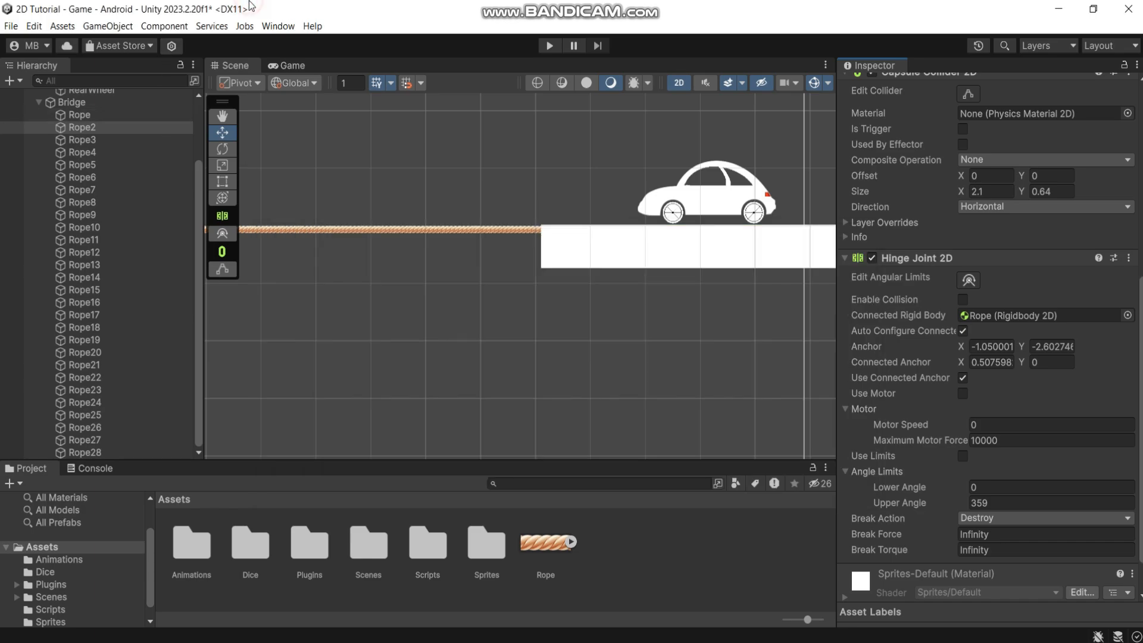
Create an empty child object named AnchorLeft under Bridge and place it above Rope in the hierarchy.
{"action": "left_click", "coordinate": [70, 102]}
{"action": "right_click", "coordinate": [75, 99]}
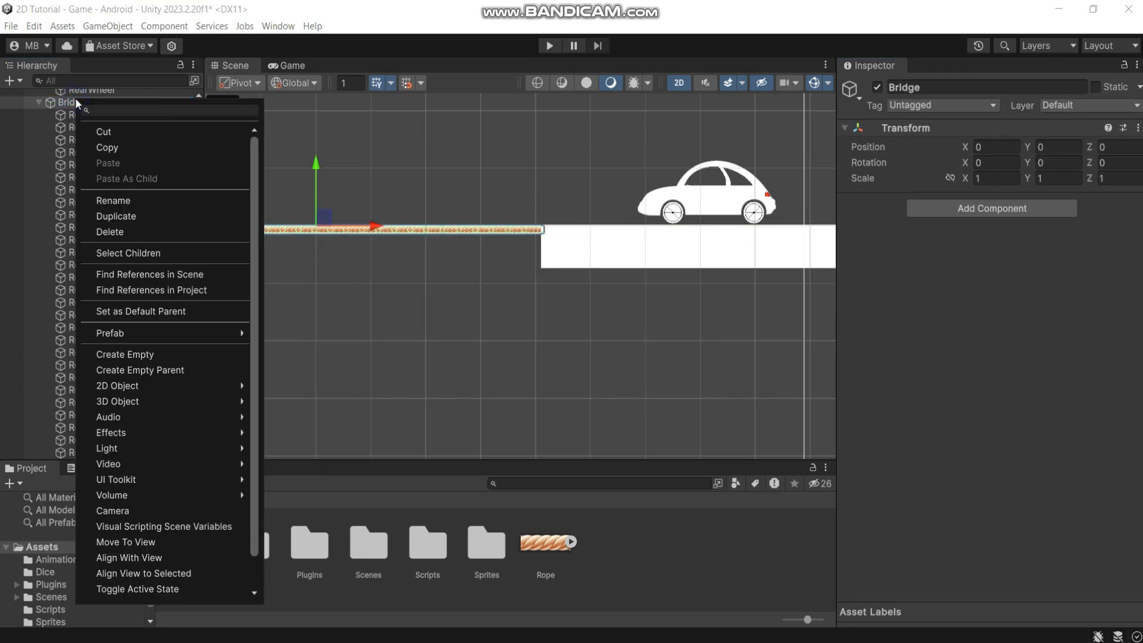
{"action": "left_click", "coordinate": [148, 354]}
{"action": "type", "text": "An"}
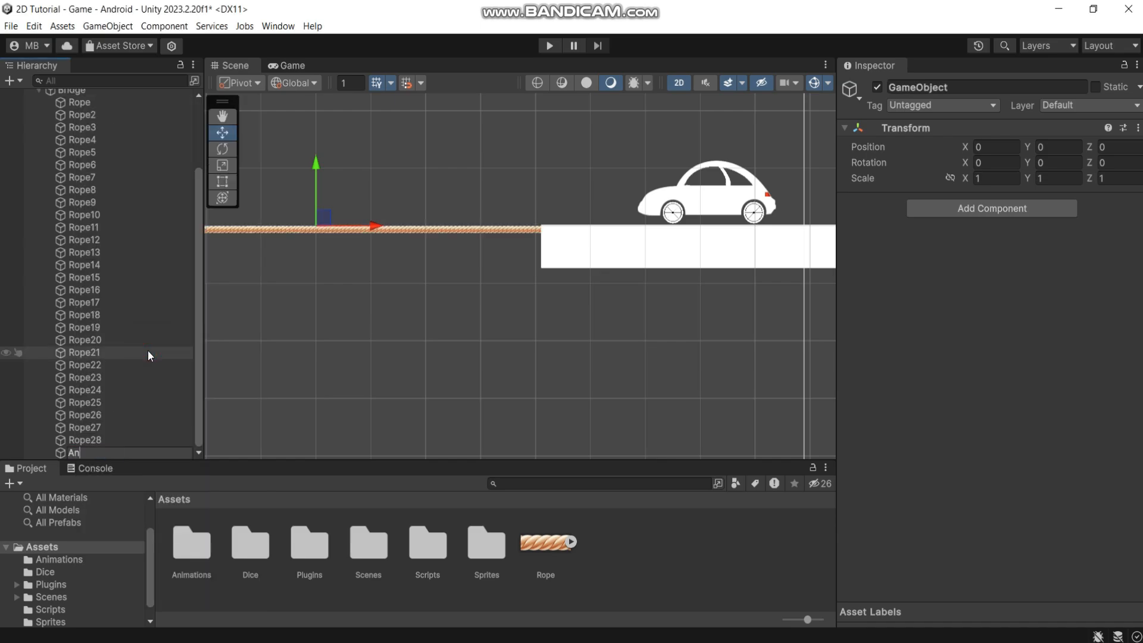
{"action": "type", "text": "chorLeft"}
{"action": "key", "text": "Return"}
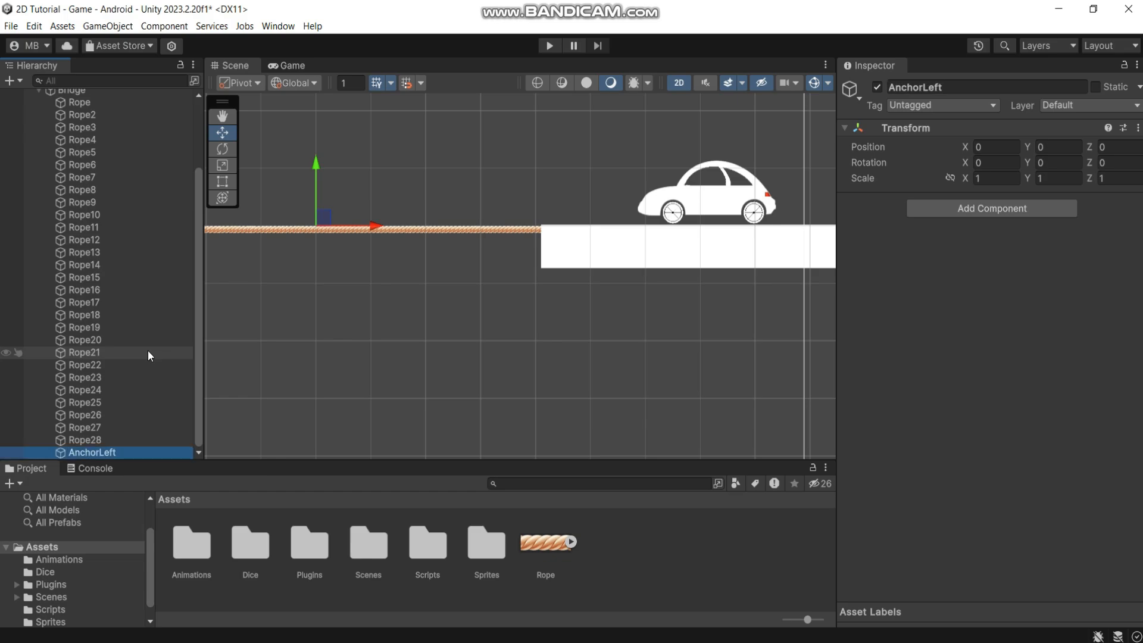
{"action": "left_click_drag", "start_coordinate": [103, 455], "coordinate": [79, 140]}
Copy the position of the first Rope segment and paste it onto AnchorLeft.
{"action": "left_click", "coordinate": [82, 152]}
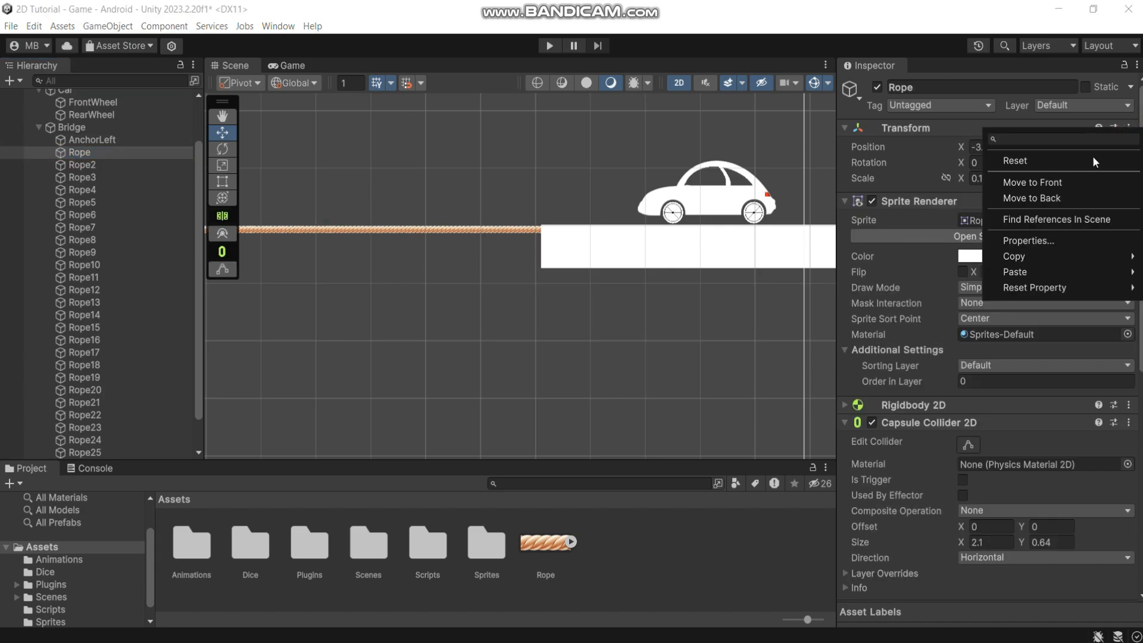
{"action": "mouse_move", "coordinate": [1042, 260]}
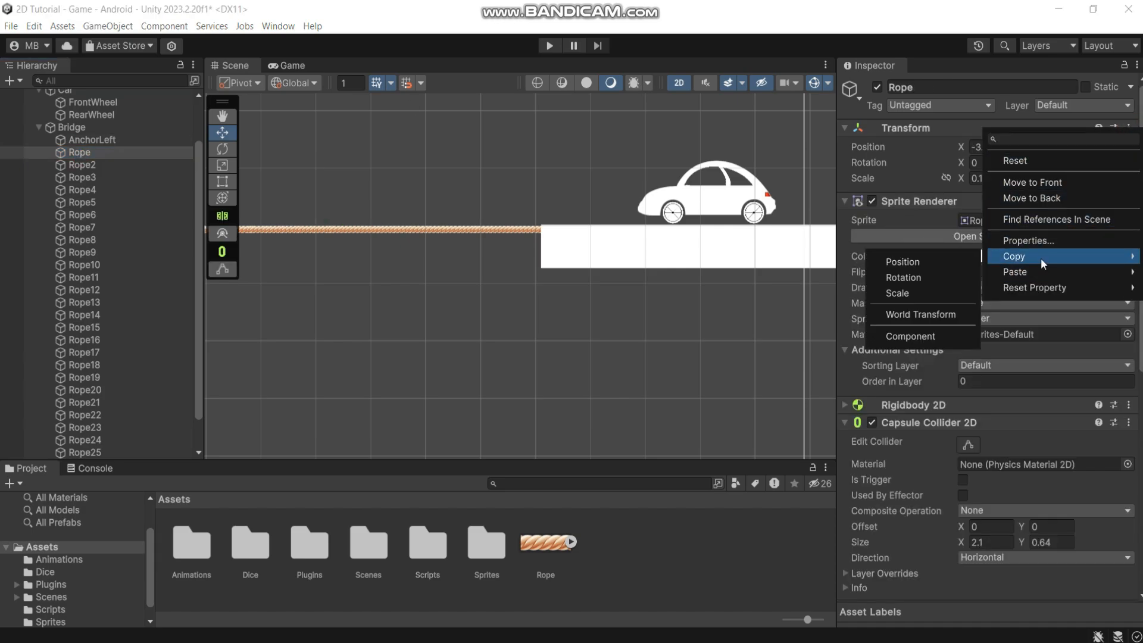
{"action": "left_click", "coordinate": [898, 262]}
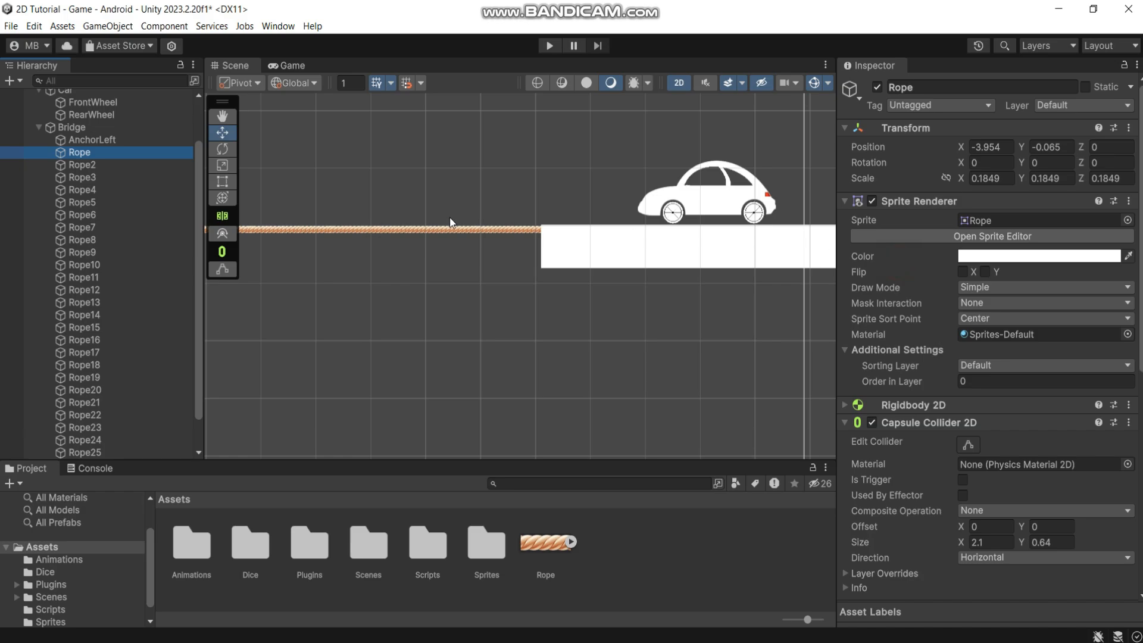
{"action": "left_click", "coordinate": [94, 141]}
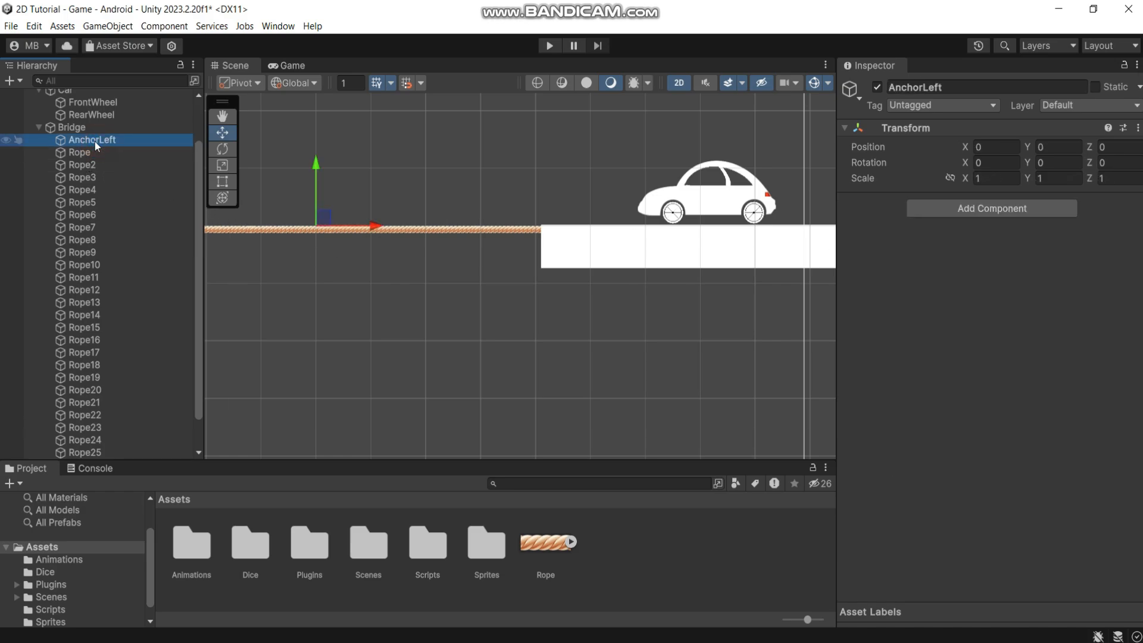
{"action": "left_click", "coordinate": [1138, 127]}
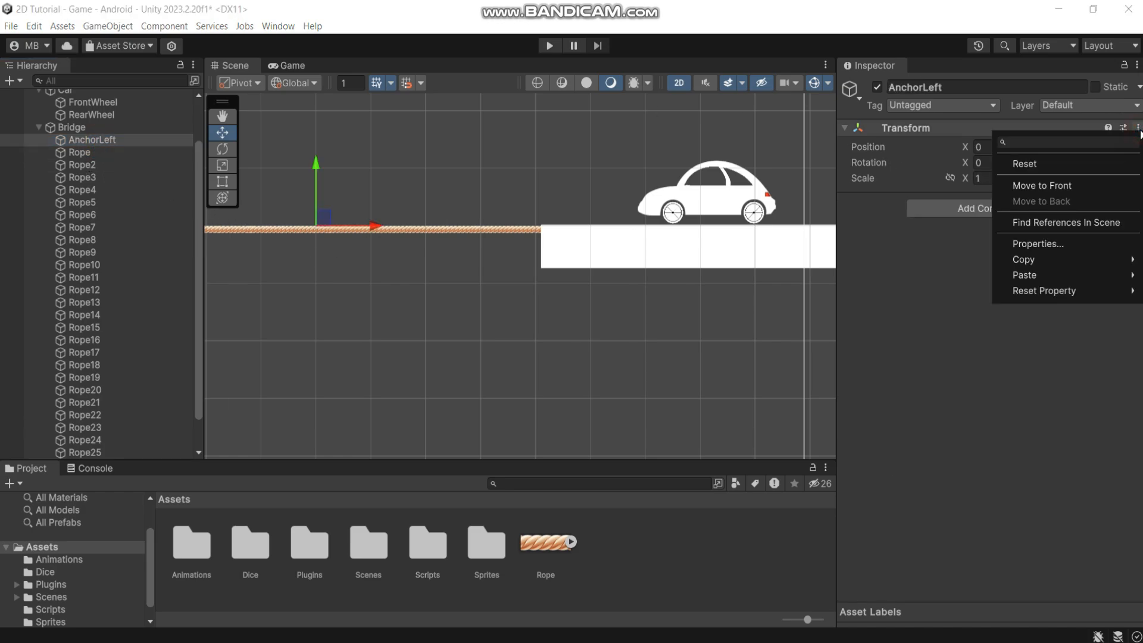
{"action": "mouse_move", "coordinate": [1075, 274]}
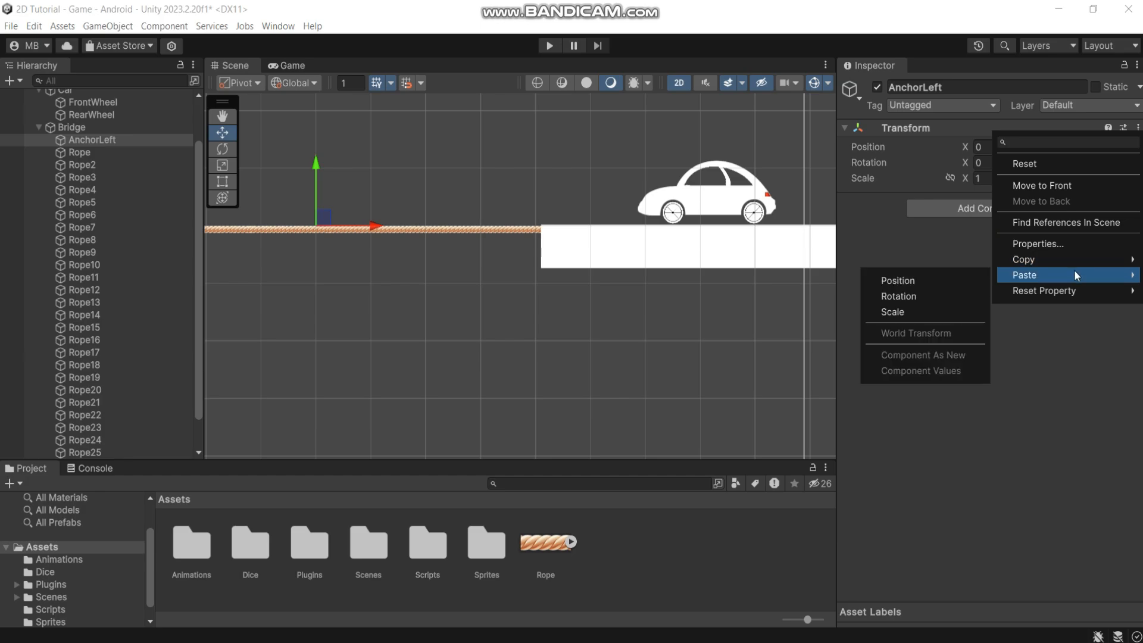
{"action": "left_click", "coordinate": [898, 280]}
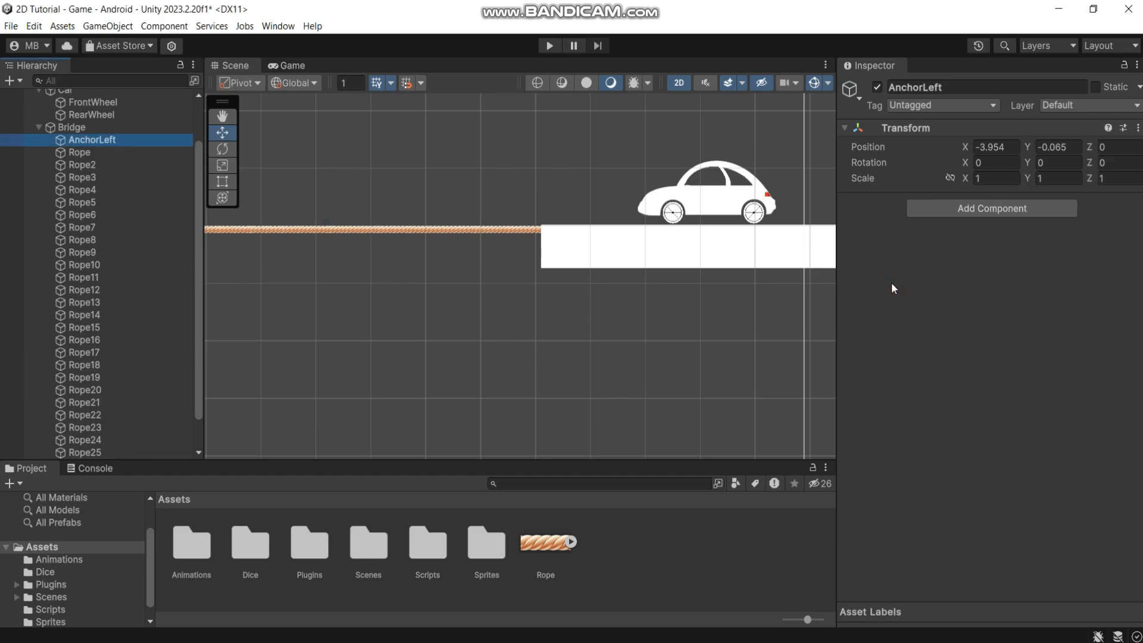
Add a Rigidbody 2D to AnchorLeft and set its gravity scale to 0.
{"action": "left_click", "coordinate": [959, 210]}
{"action": "type", "text": "rig"}
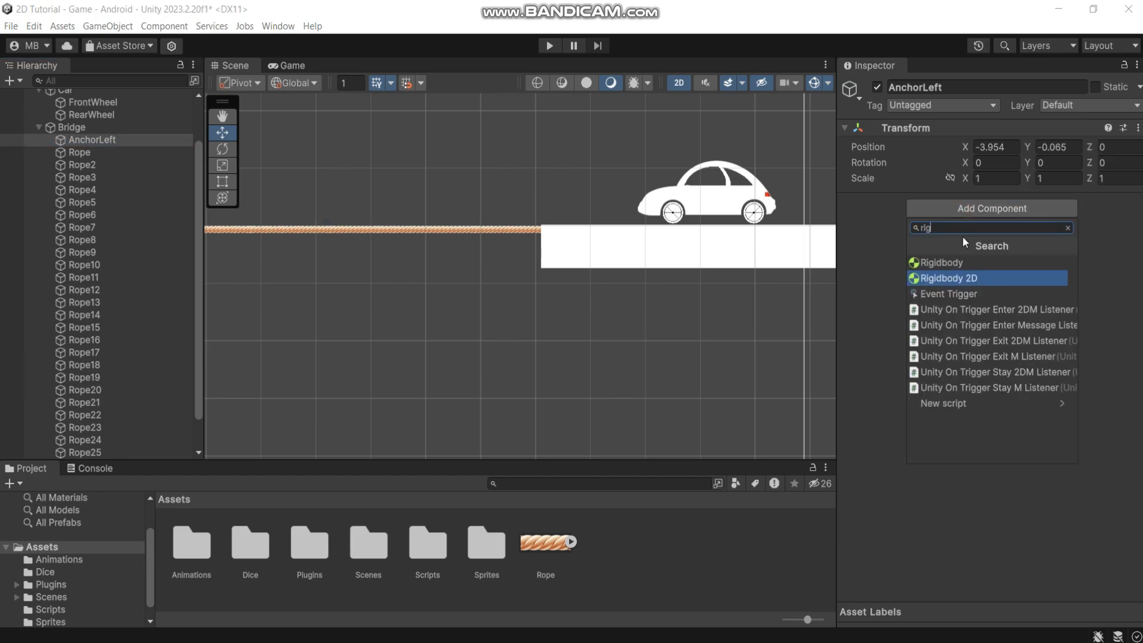
{"action": "left_click", "coordinate": [965, 277]}
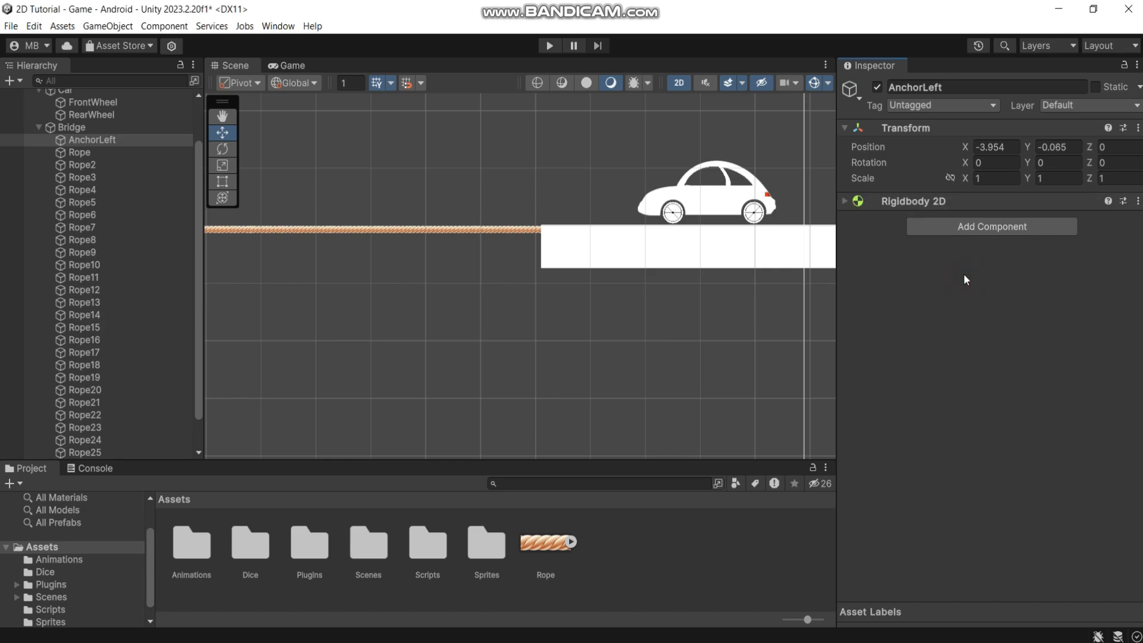
{"action": "left_click", "coordinate": [844, 201]}
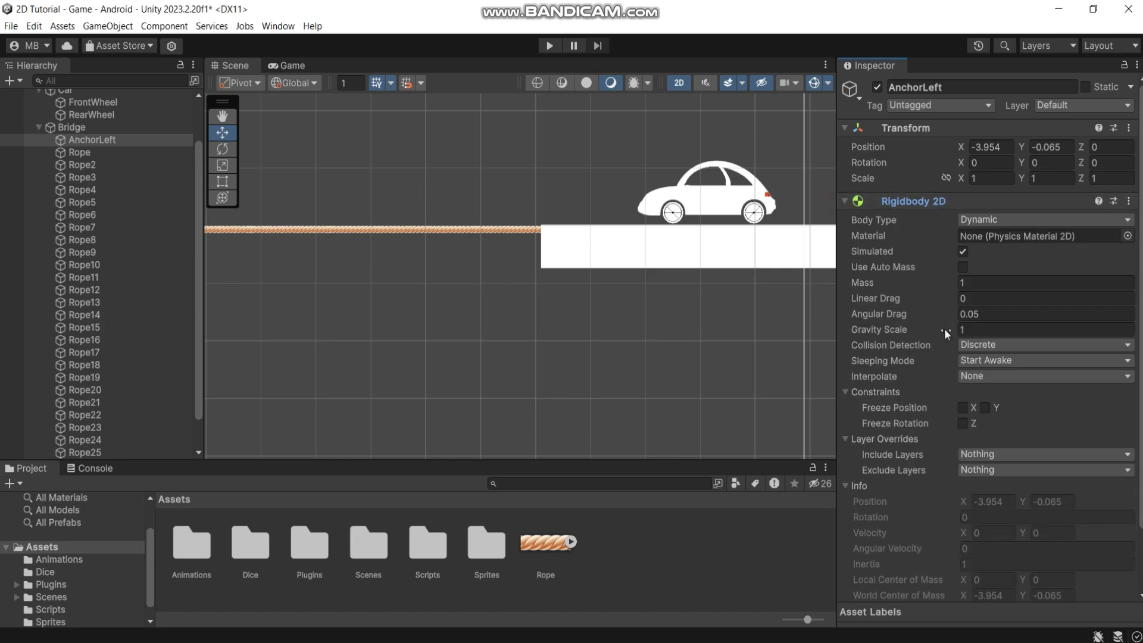
{"action": "left_click", "coordinate": [965, 329]}
{"action": "type", "text": "0"}
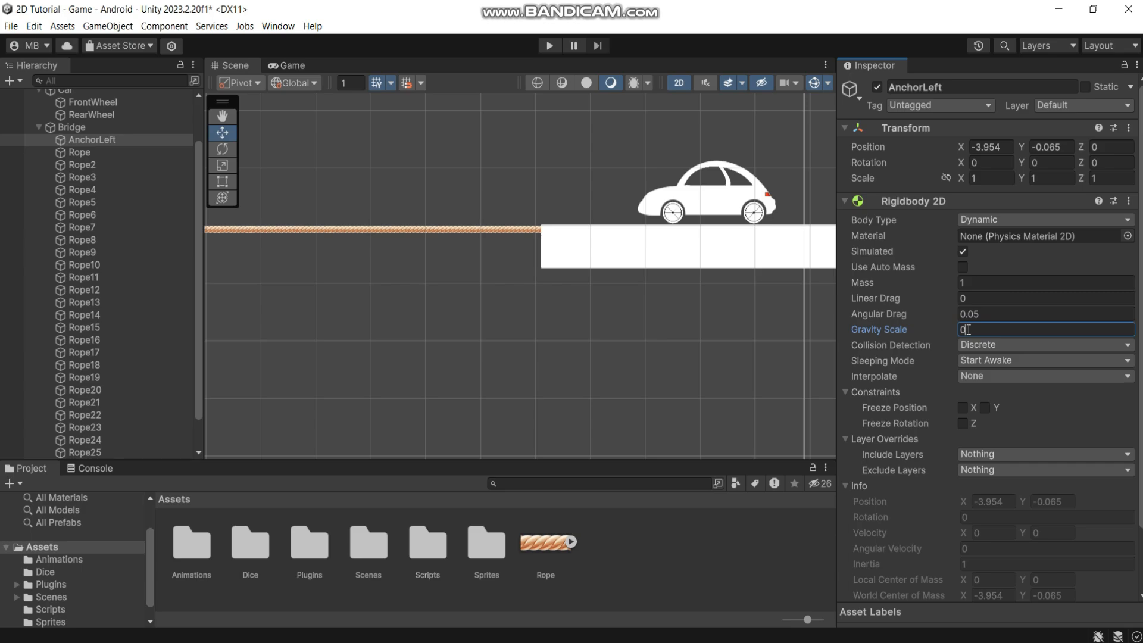
{"action": "left_click", "coordinate": [843, 202]}
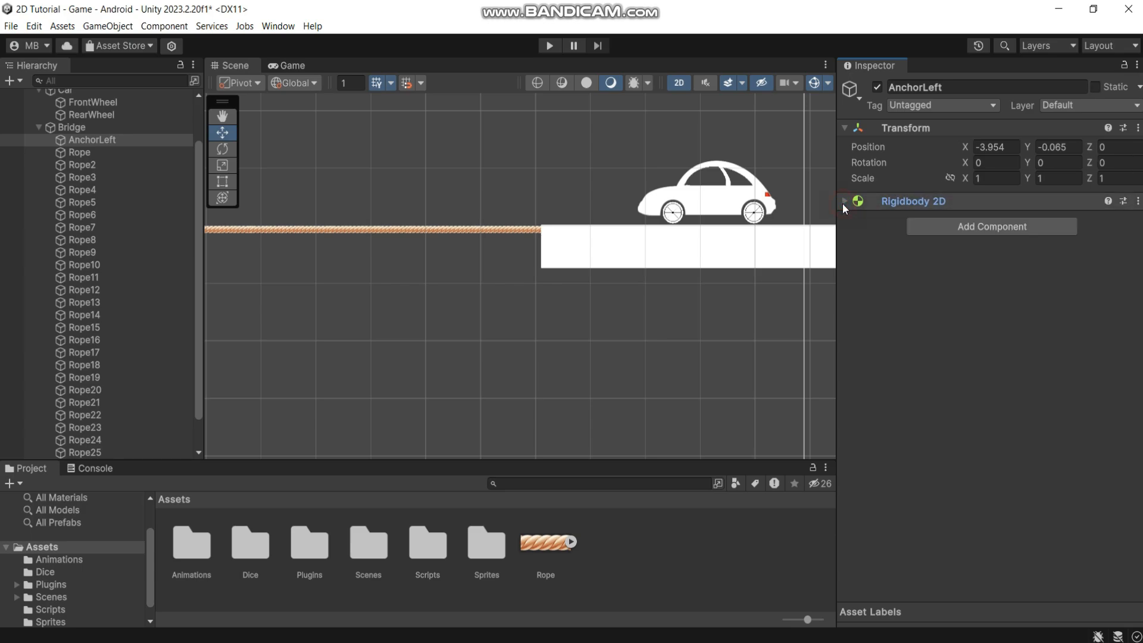
Add a Hinge Joint 2D component to AnchorLeft.
{"action": "left_click", "coordinate": [990, 229]}
{"action": "type", "text": "hin"}
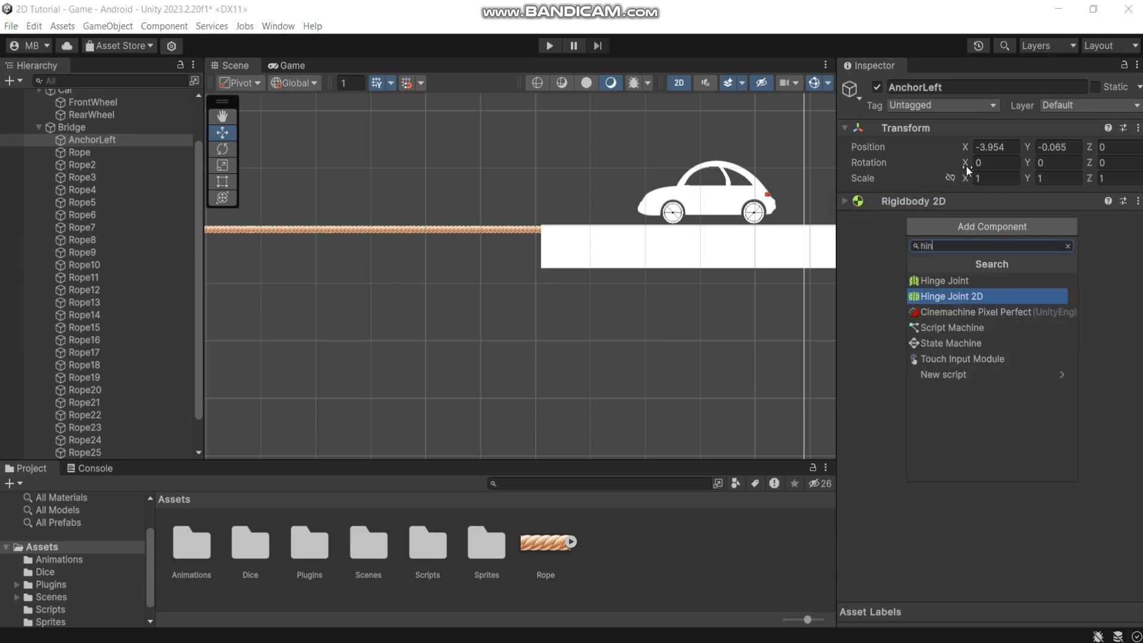
{"action": "left_click", "coordinate": [959, 296]}
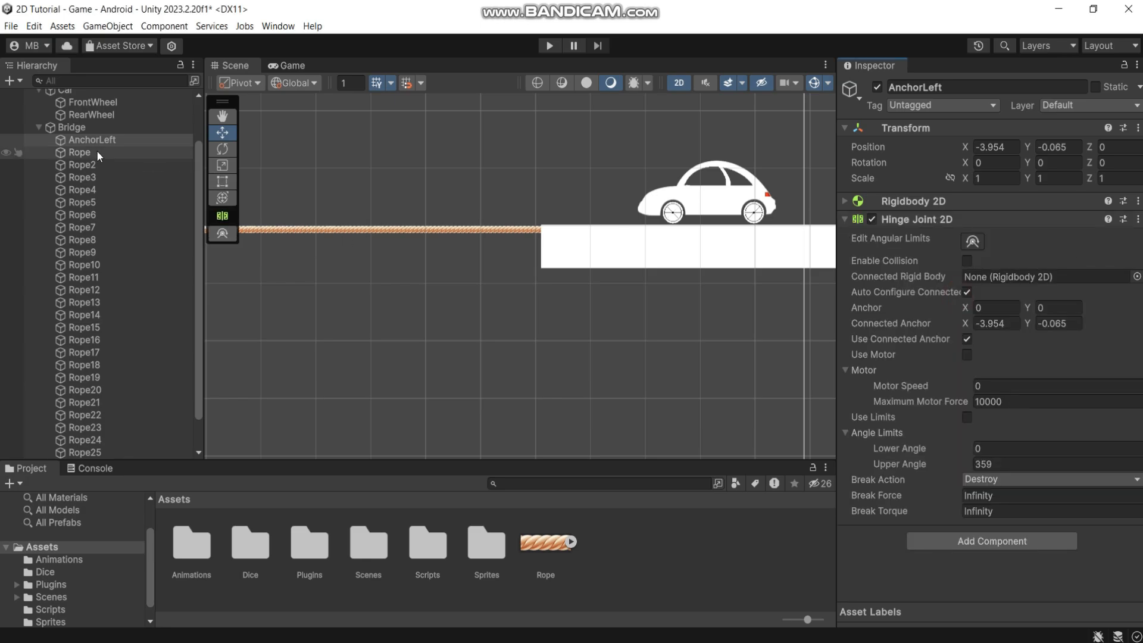
Connect the first Rope segment's hinge joint to the AnchorLeft rigid body.
{"action": "left_click", "coordinate": [81, 152]}
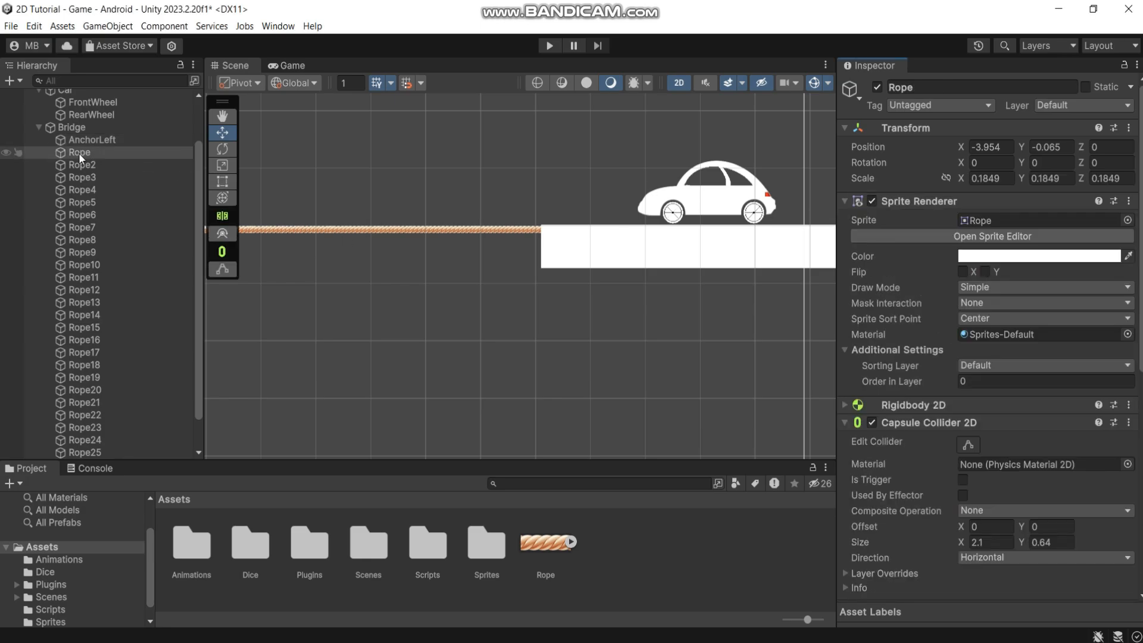
{"action": "left_click", "coordinate": [844, 423]}
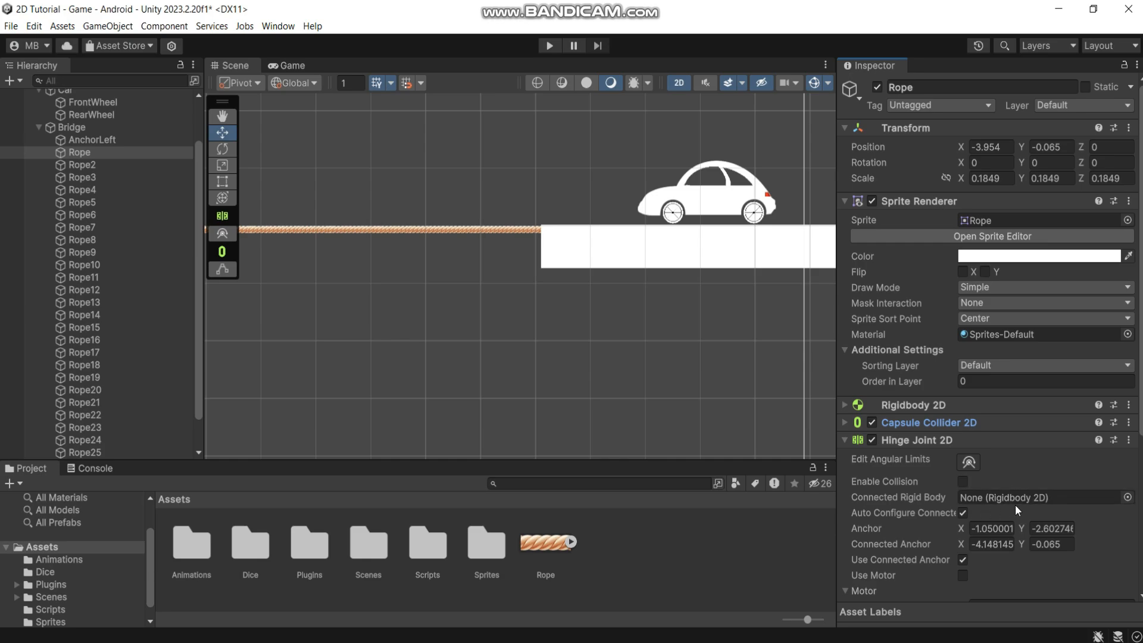
{"action": "left_click", "coordinate": [91, 140]}
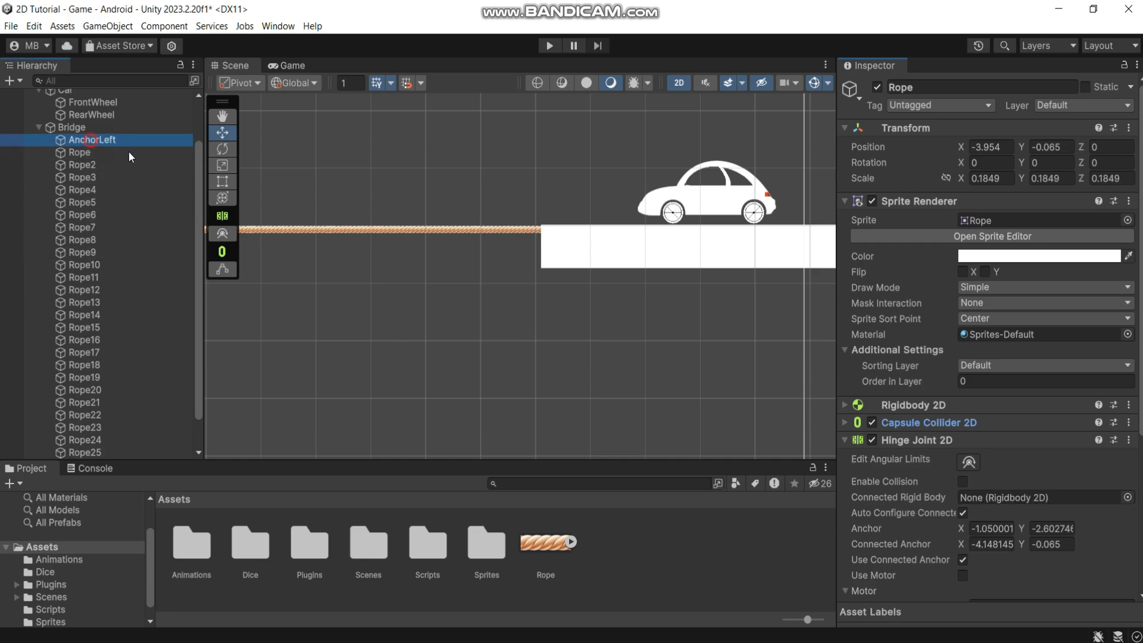
{"action": "left_click_drag", "start_coordinate": [131, 156], "coordinate": [1019, 497]}
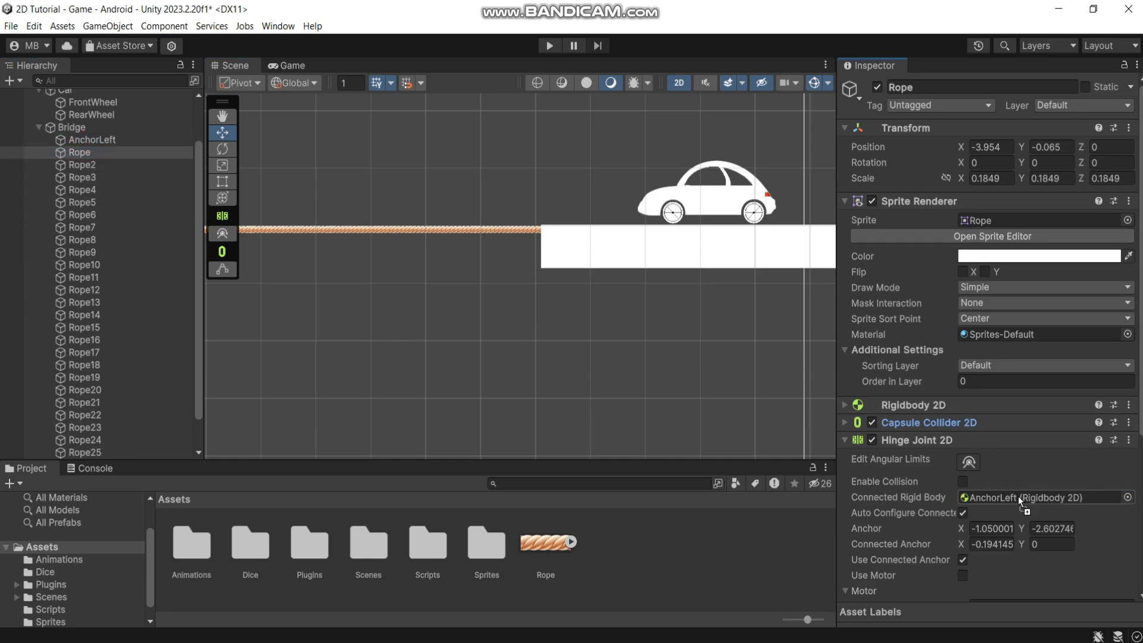
Move AnchorLeft's hinge anchor just inside the left ground block's edge, at about X -0.18, Y -0.01.
{"action": "left_click", "coordinate": [80, 139]}
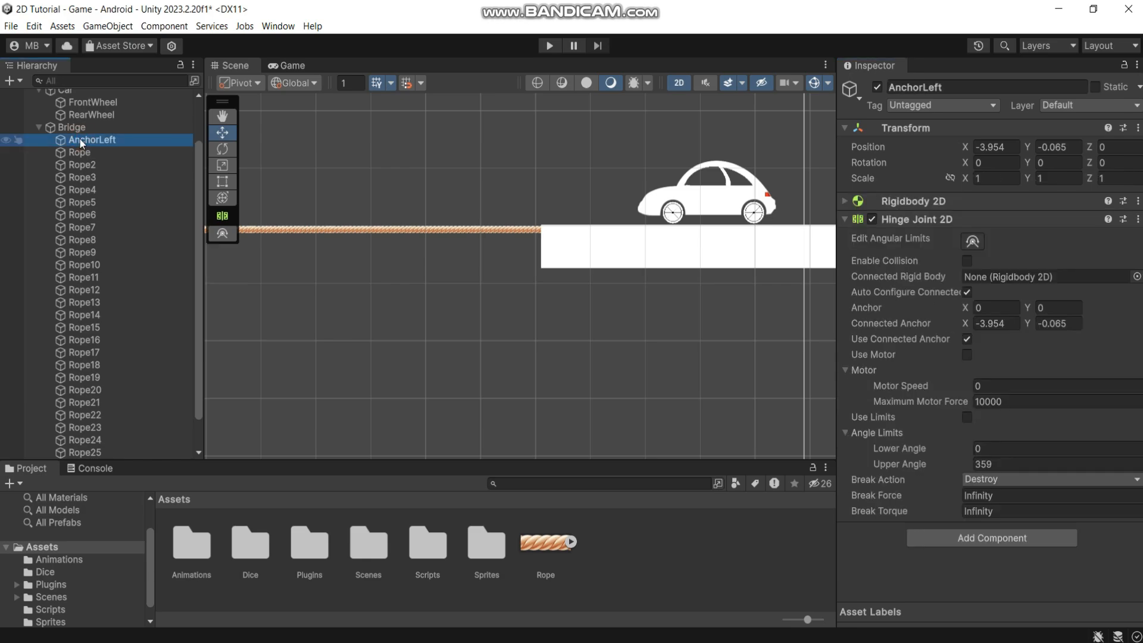
{"action": "double_click", "coordinate": [80, 138]}
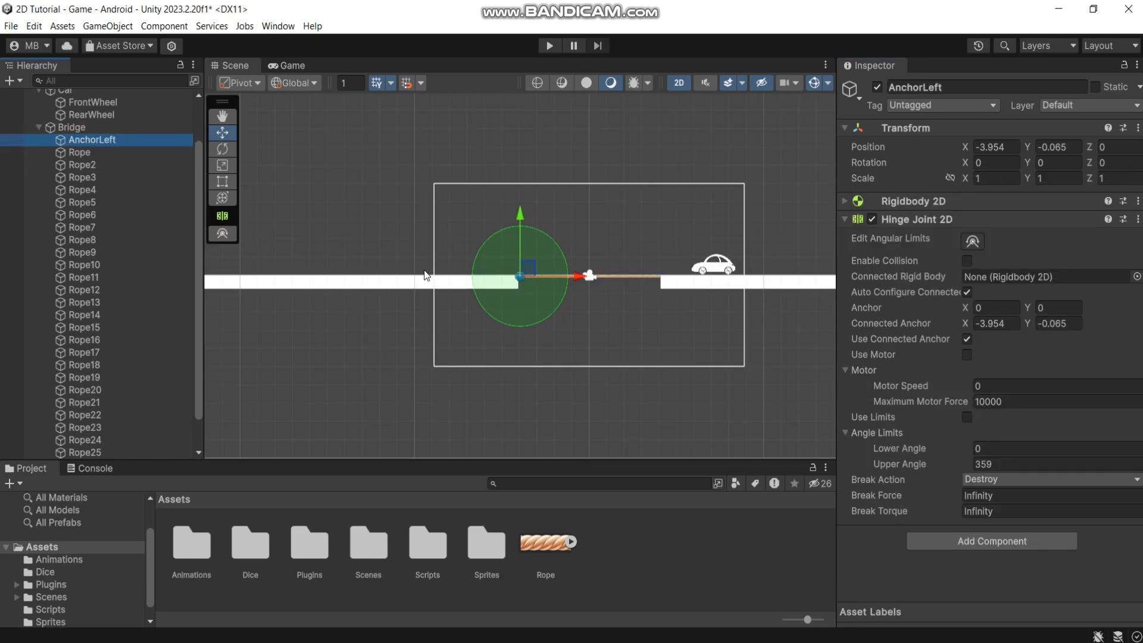
{"action": "scroll", "coordinate": [526, 296], "scroll_direction": "up", "scroll_amount": 6}
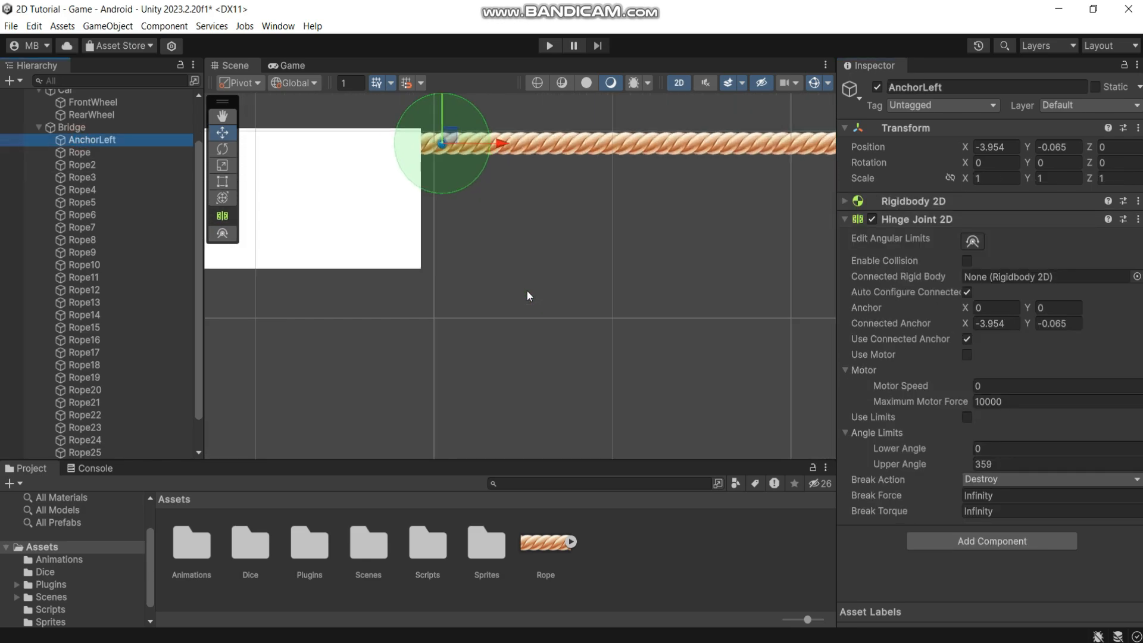
{"action": "middle_click_drag", "start_coordinate": [541, 193], "coordinate": [544, 279]}
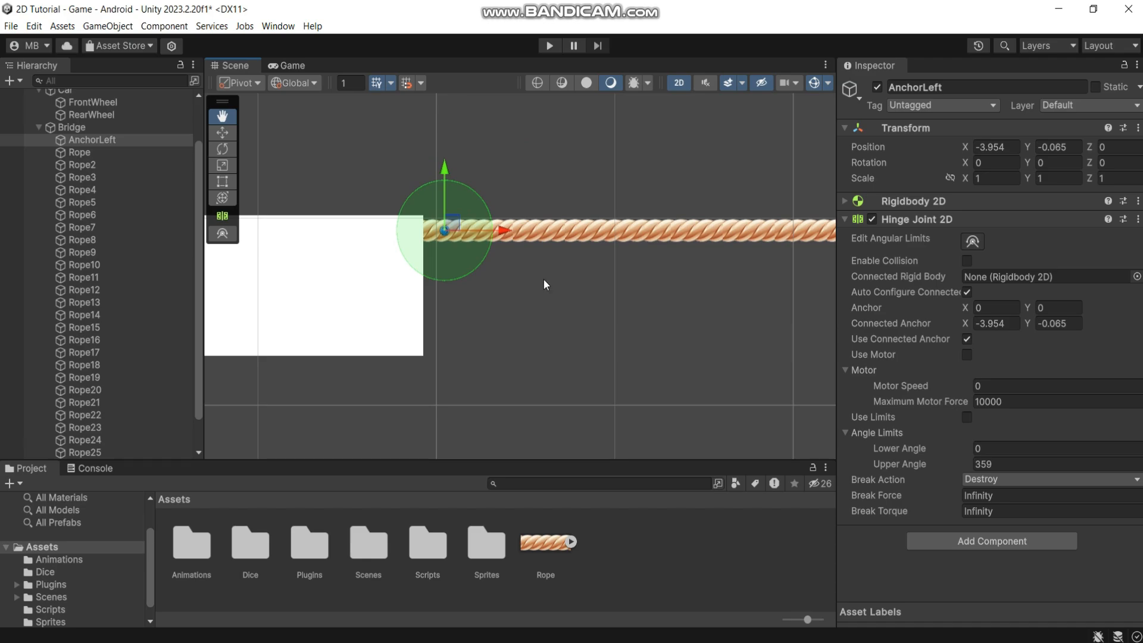
{"action": "left_click", "coordinate": [977, 243]}
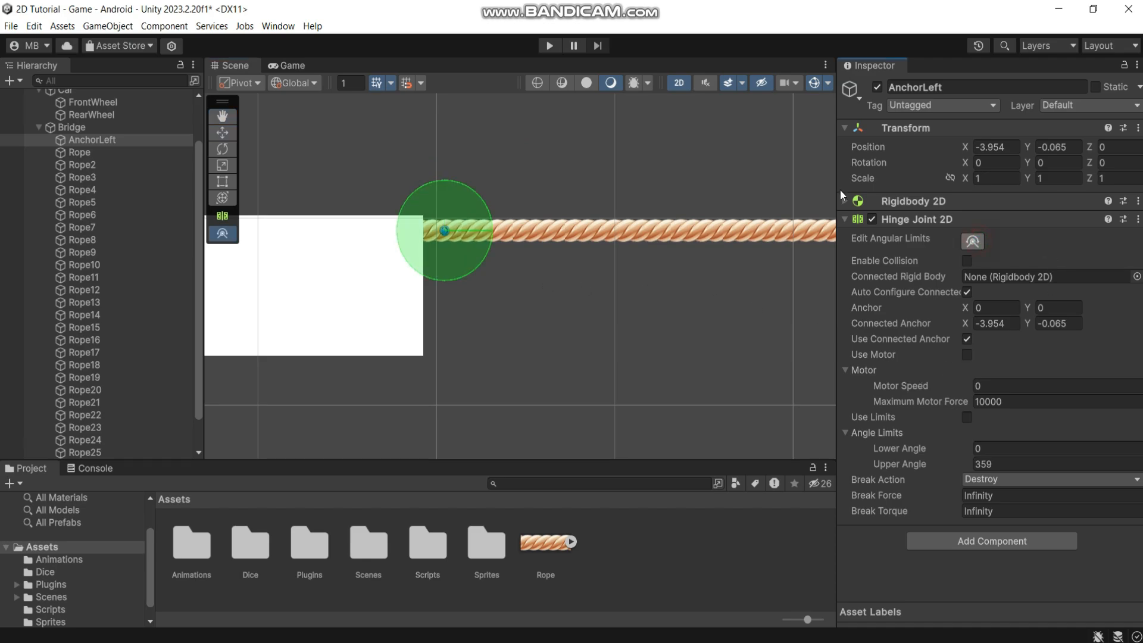
{"action": "left_click_drag", "start_coordinate": [445, 228], "coordinate": [407, 231]}
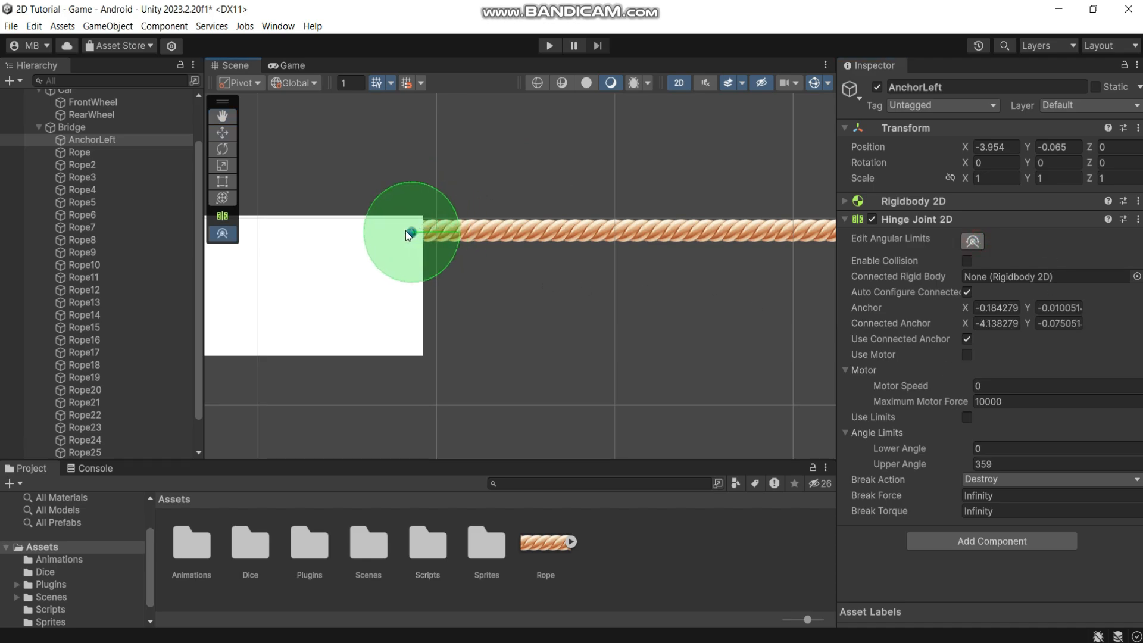
{"action": "left_click", "coordinate": [79, 153]}
{"action": "left_click", "coordinate": [83, 140]}
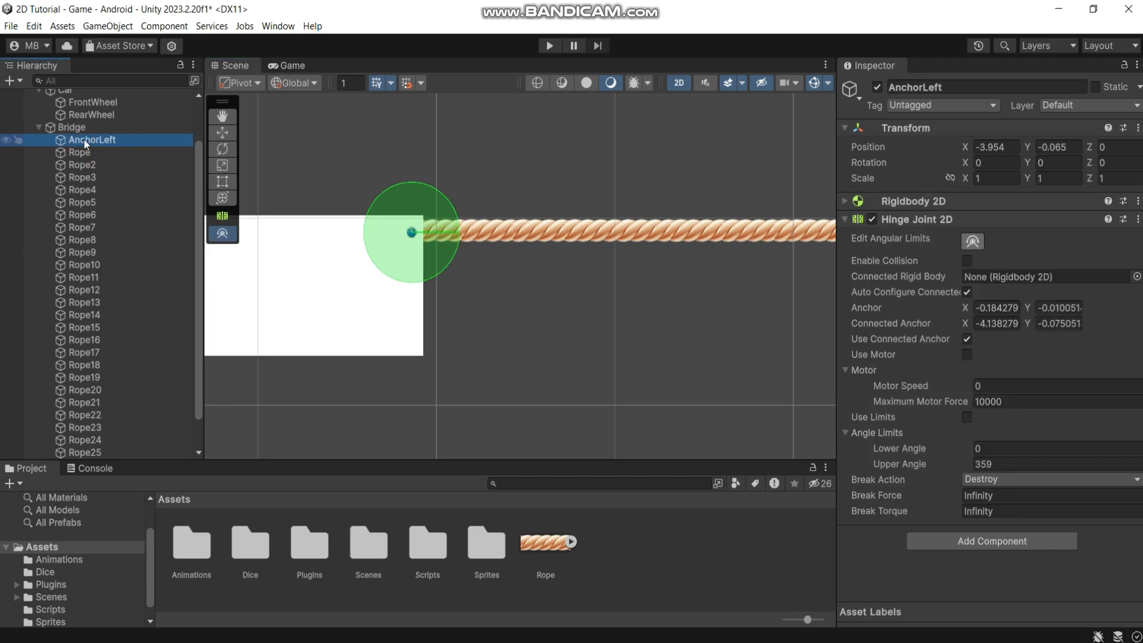
{"action": "left_click", "coordinate": [411, 231]}
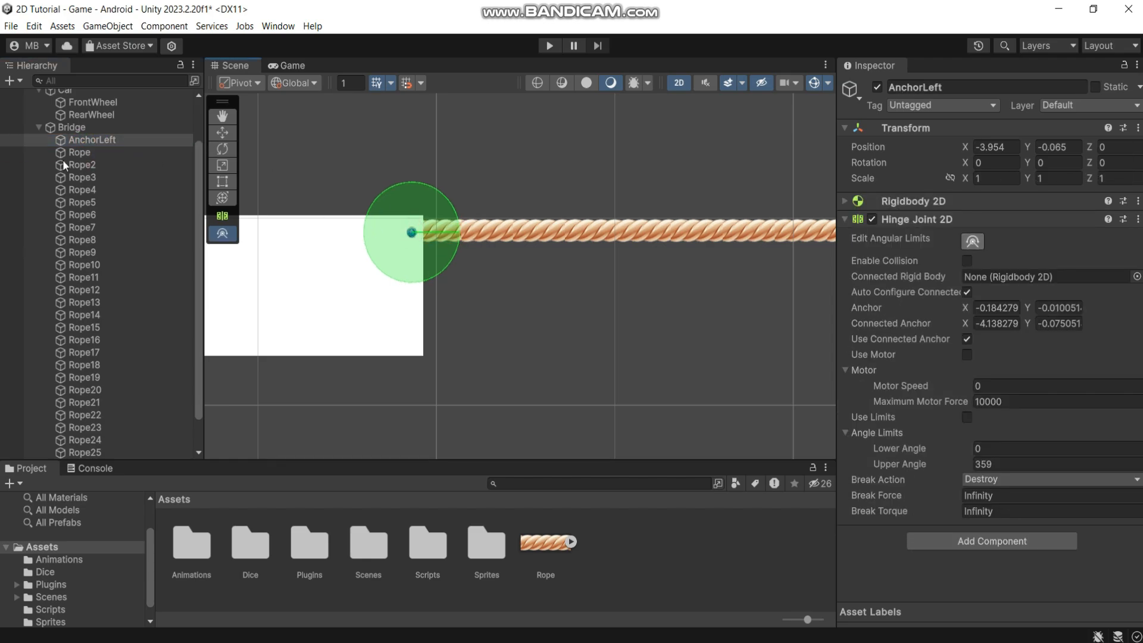
{"action": "left_click_drag", "start_coordinate": [199, 202], "coordinate": [199, 356]}
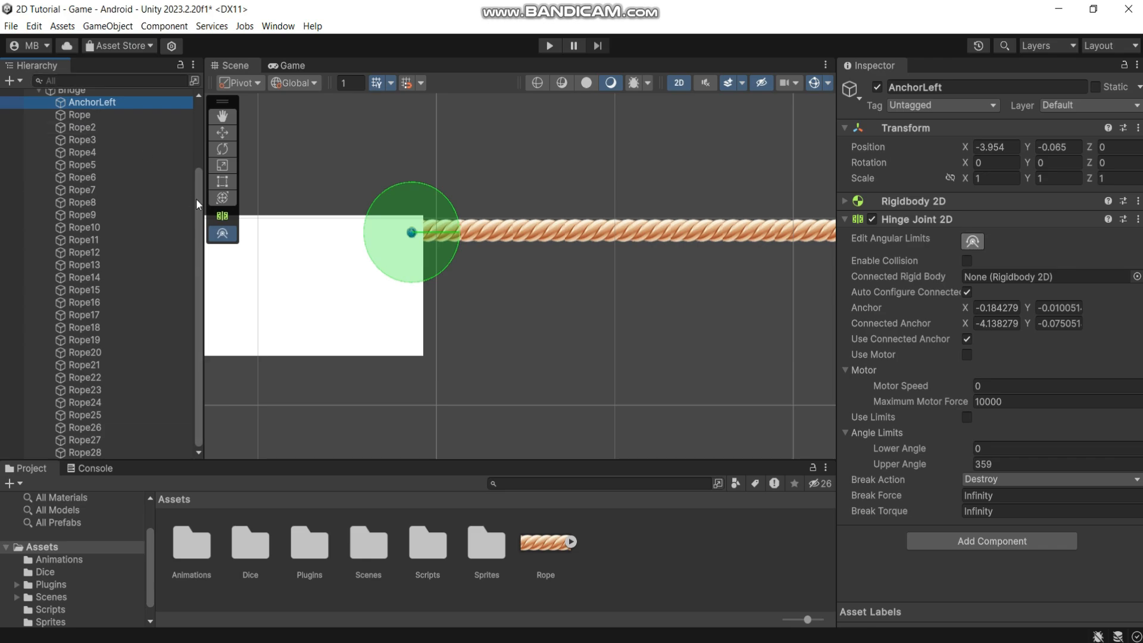
{"action": "left_click_drag", "start_coordinate": [196, 203], "coordinate": [194, 113]}
{"action": "left_click", "coordinate": [82, 219]}
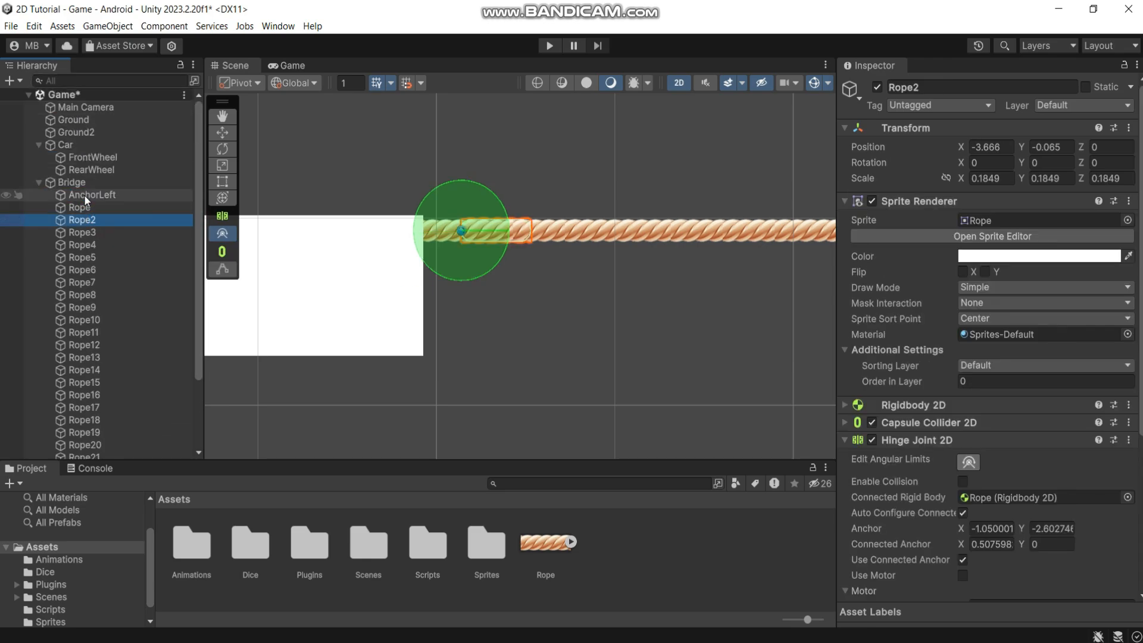
Duplicate AnchorLeft, rename the copy AnchorRight and place it after Rope28 in the Bridge hierarchy.
{"action": "left_click", "coordinate": [84, 195]}
{"action": "key", "text": "ctrl+d"}
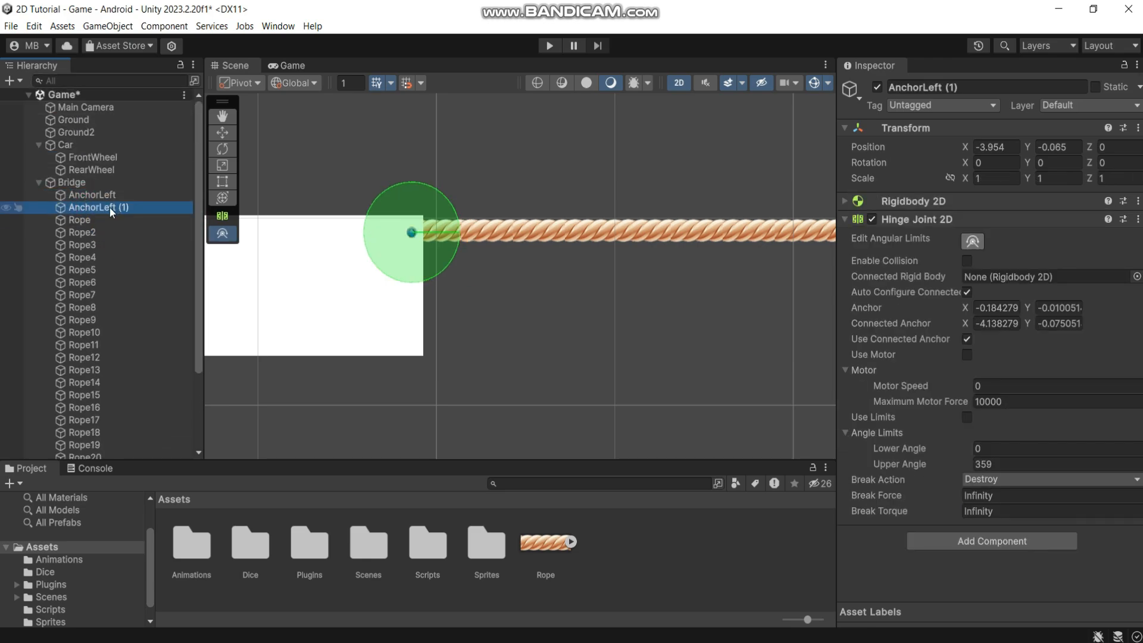
{"action": "left_click", "coordinate": [922, 87]}
{"action": "left_click_drag", "start_coordinate": [923, 87], "coordinate": [976, 87]}
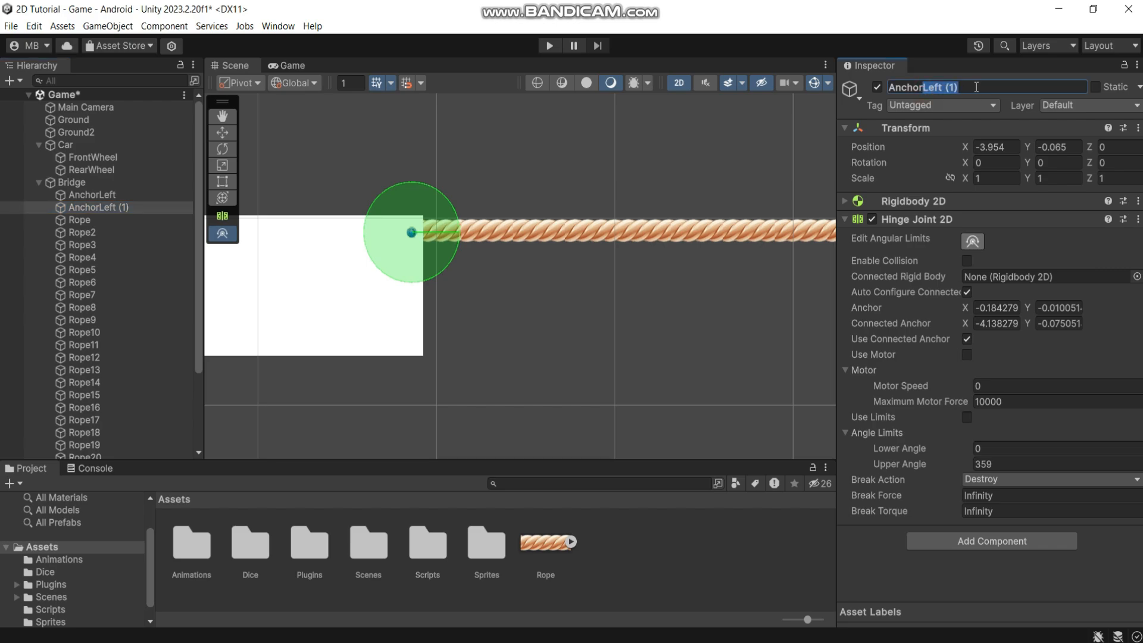
{"action": "type", "text": "Right"}
{"action": "left_click_drag", "start_coordinate": [84, 196], "coordinate": [179, 456]}
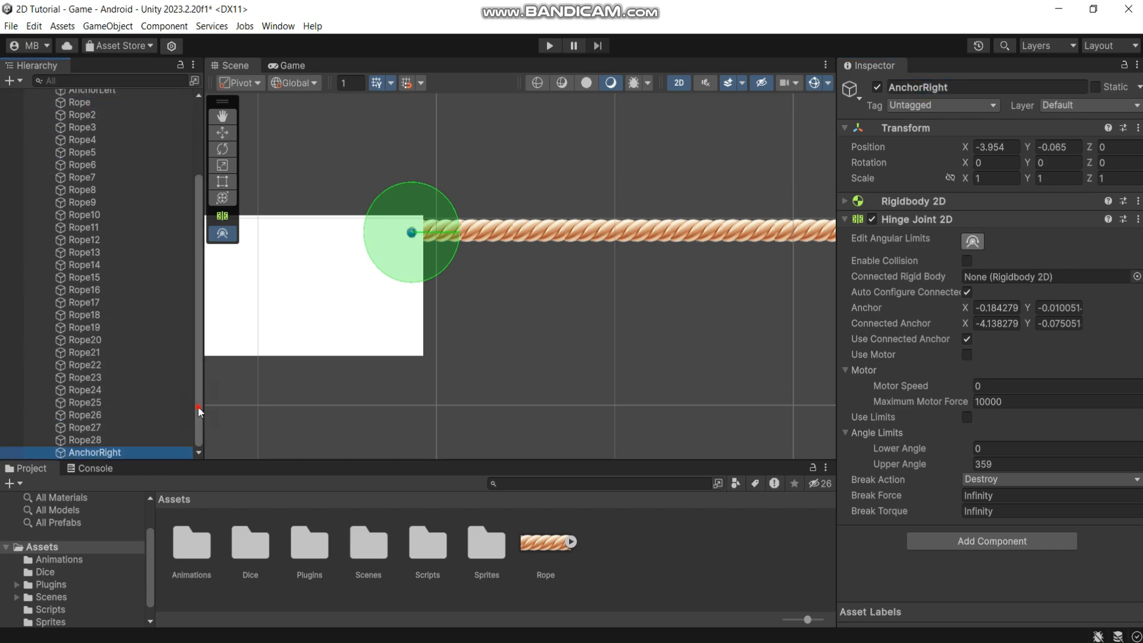
Copy Rope28's transform position and paste it onto AnchorRight, placing it at X 3.947, Y -0.065.
{"action": "left_click", "coordinate": [86, 440]}
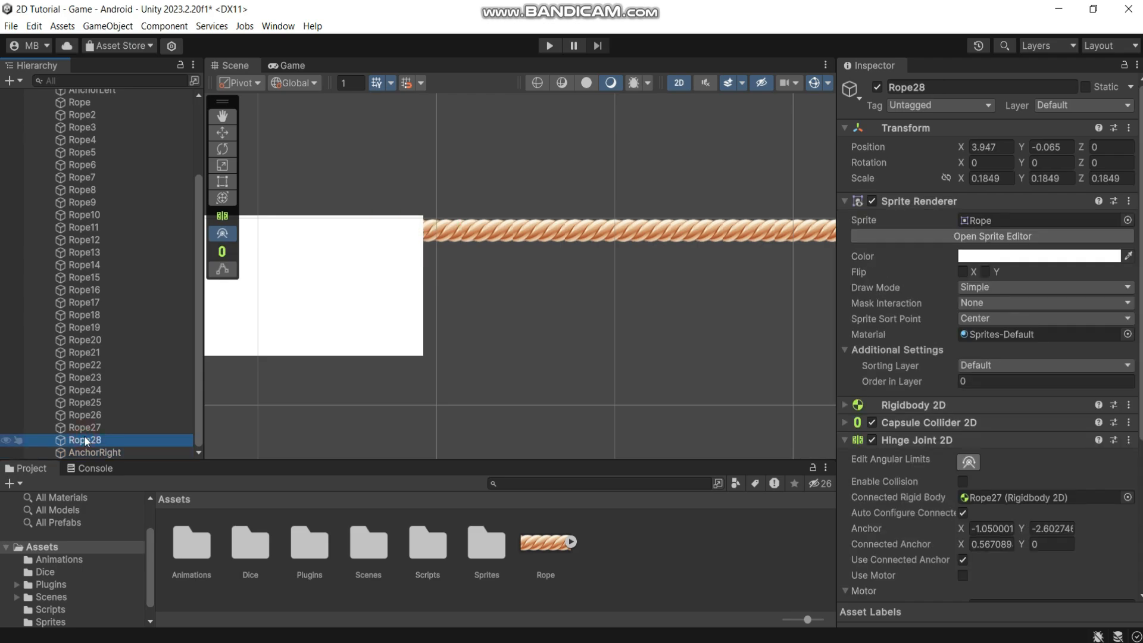
{"action": "left_click", "coordinate": [1129, 128]}
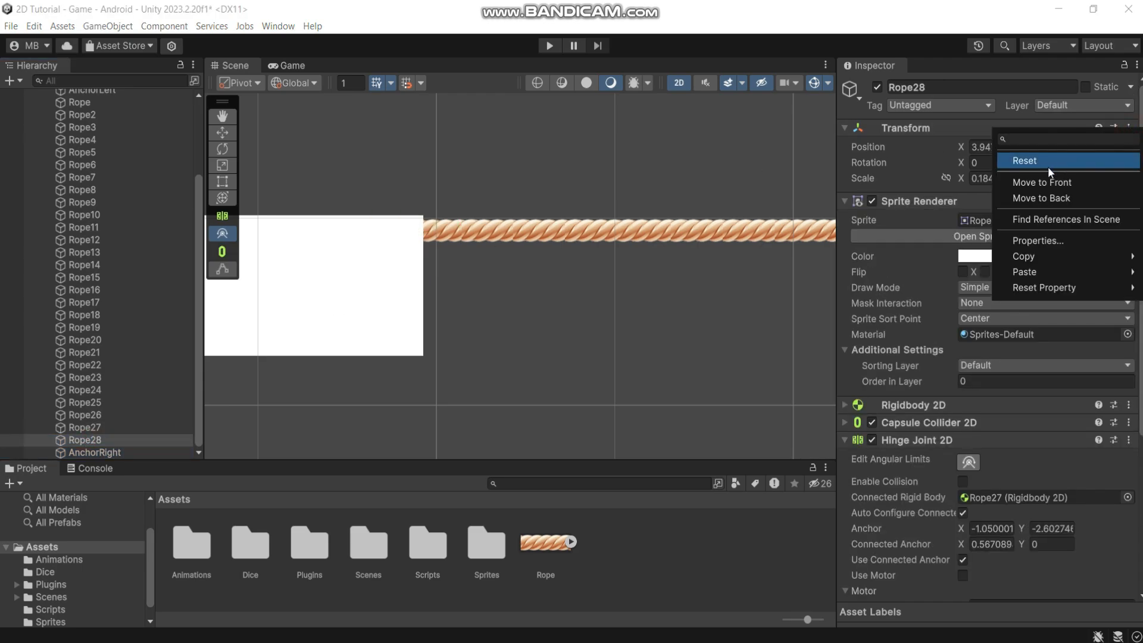
{"action": "mouse_move", "coordinate": [1034, 256]}
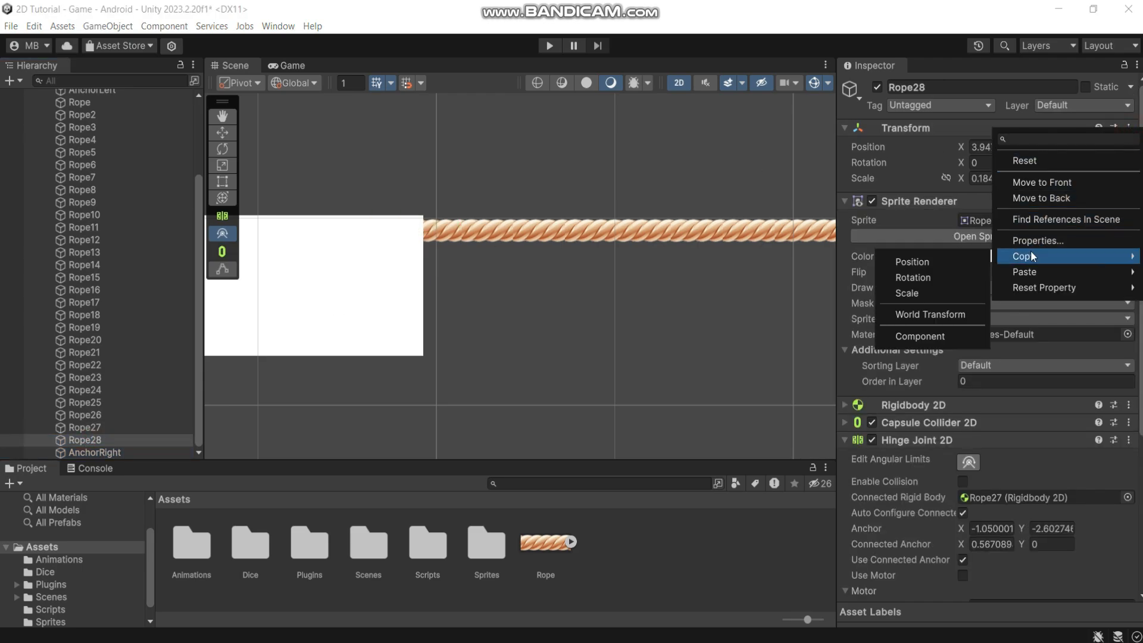
{"action": "left_click", "coordinate": [922, 262]}
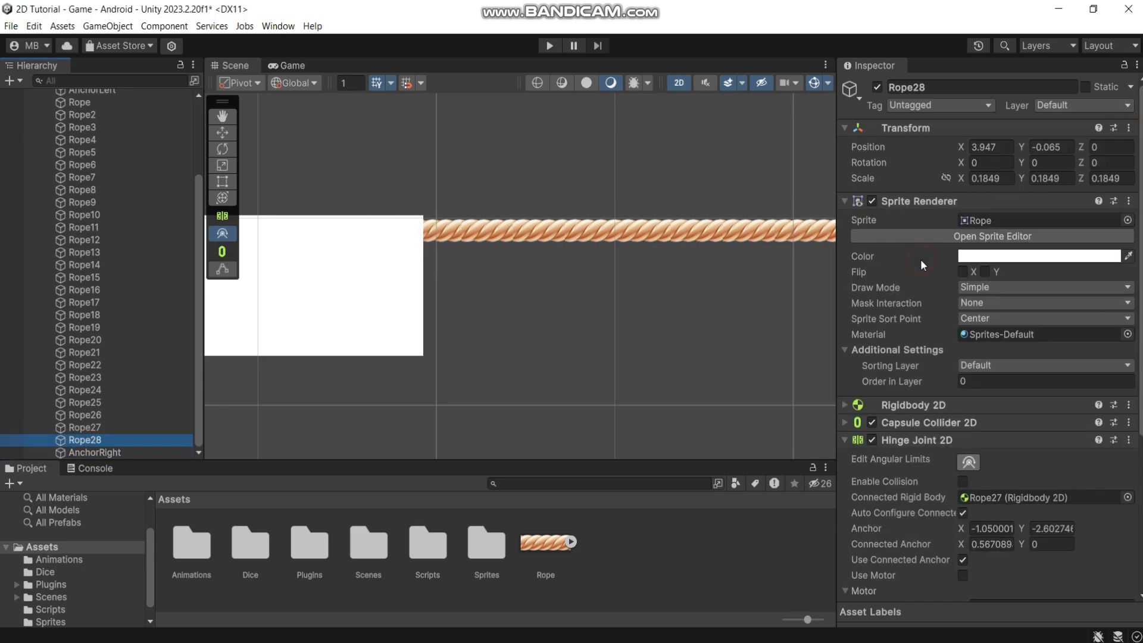
{"action": "left_click", "coordinate": [93, 454]}
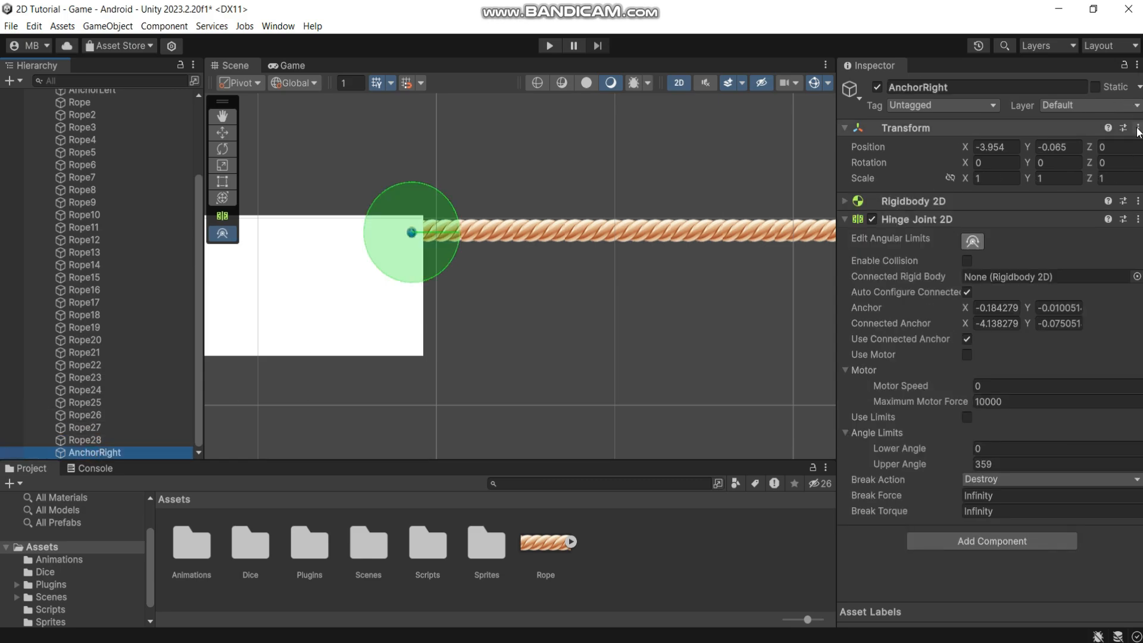
{"action": "left_click", "coordinate": [1137, 128]}
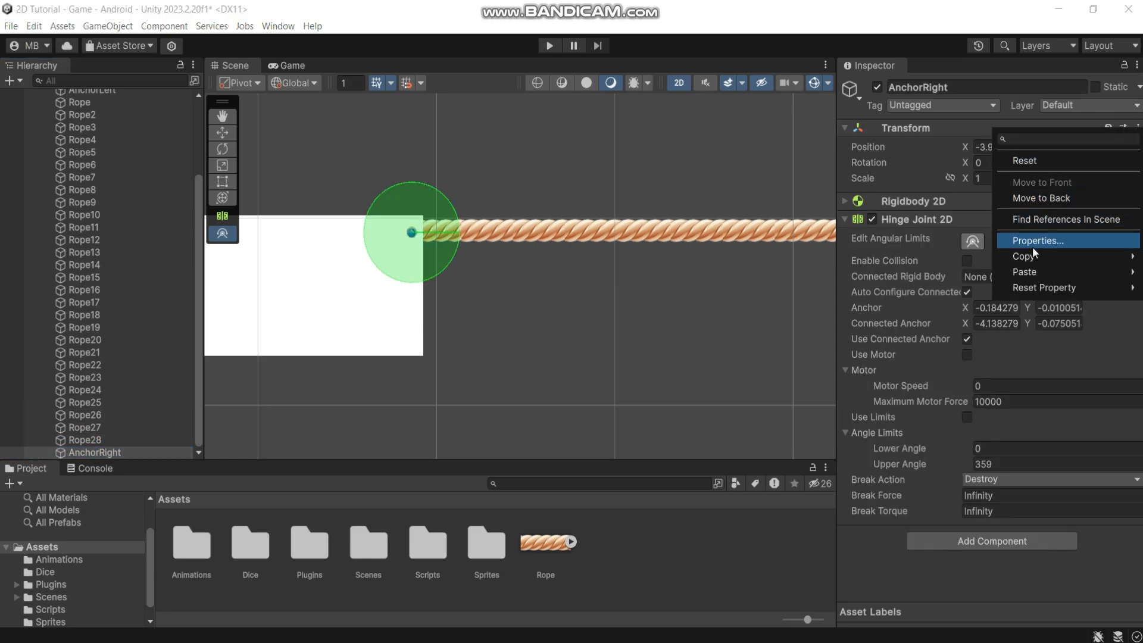
{"action": "mouse_move", "coordinate": [1031, 272]}
{"action": "left_click", "coordinate": [908, 285]}
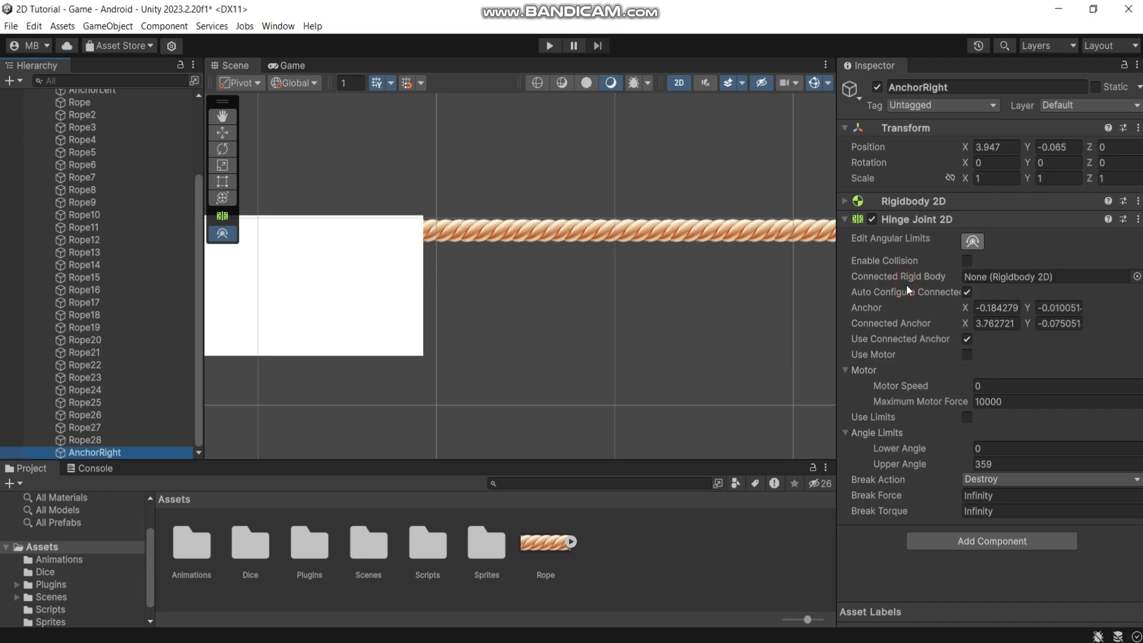
Move AnchorRight's hinge anchor inside the right ground block's edge, at about X 0.34, Y -0.02.
{"action": "double_click", "coordinate": [96, 450]}
{"action": "scroll", "coordinate": [533, 295], "scroll_direction": "up", "scroll_amount": 8}
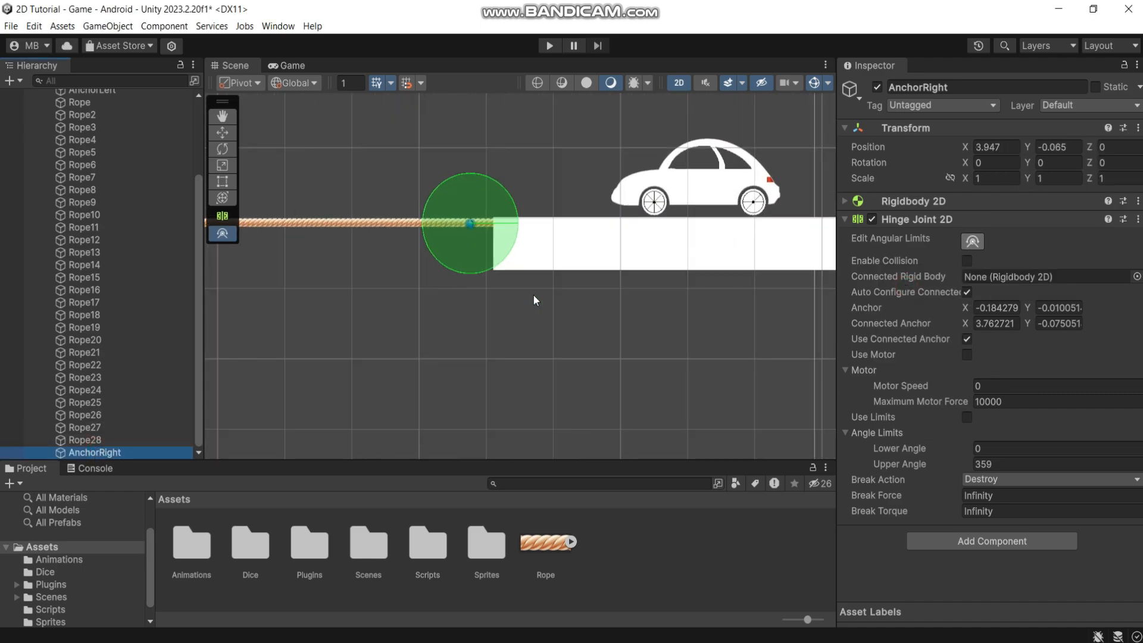
{"action": "scroll", "coordinate": [531, 217], "scroll_direction": "up", "scroll_amount": 4}
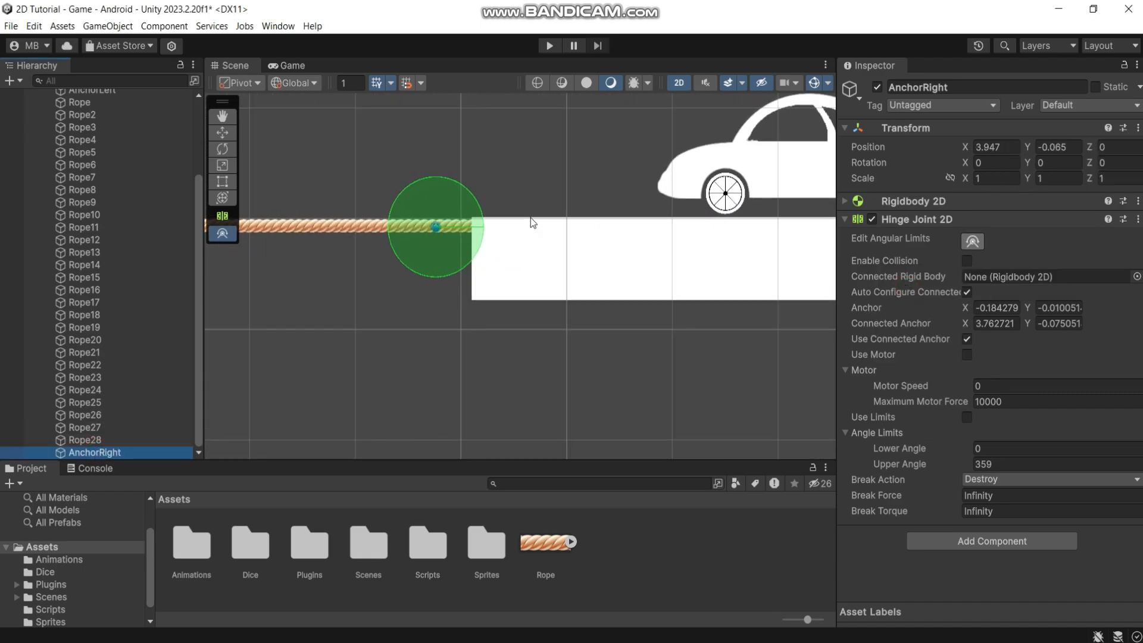
{"action": "left_click", "coordinate": [970, 241]}
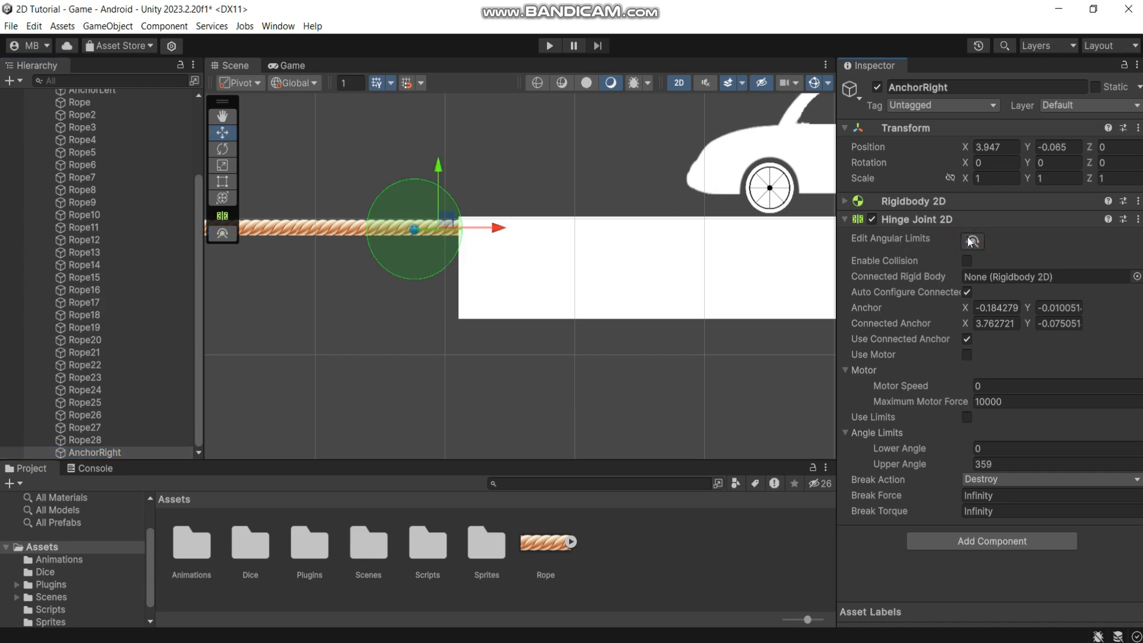
{"action": "left_click", "coordinate": [971, 240]}
{"action": "left_click_drag", "start_coordinate": [415, 227], "coordinate": [488, 231]}
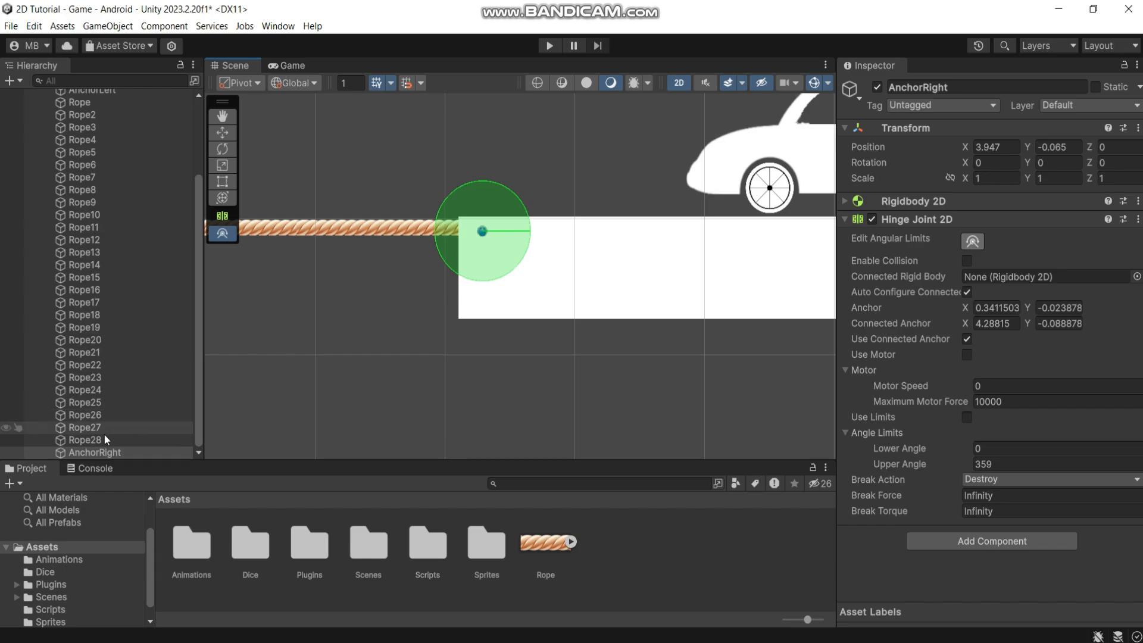
Add a second Hinge Joint 2D to Rope28 and move its anchor to the segment's right end.
{"action": "left_click", "coordinate": [84, 440]}
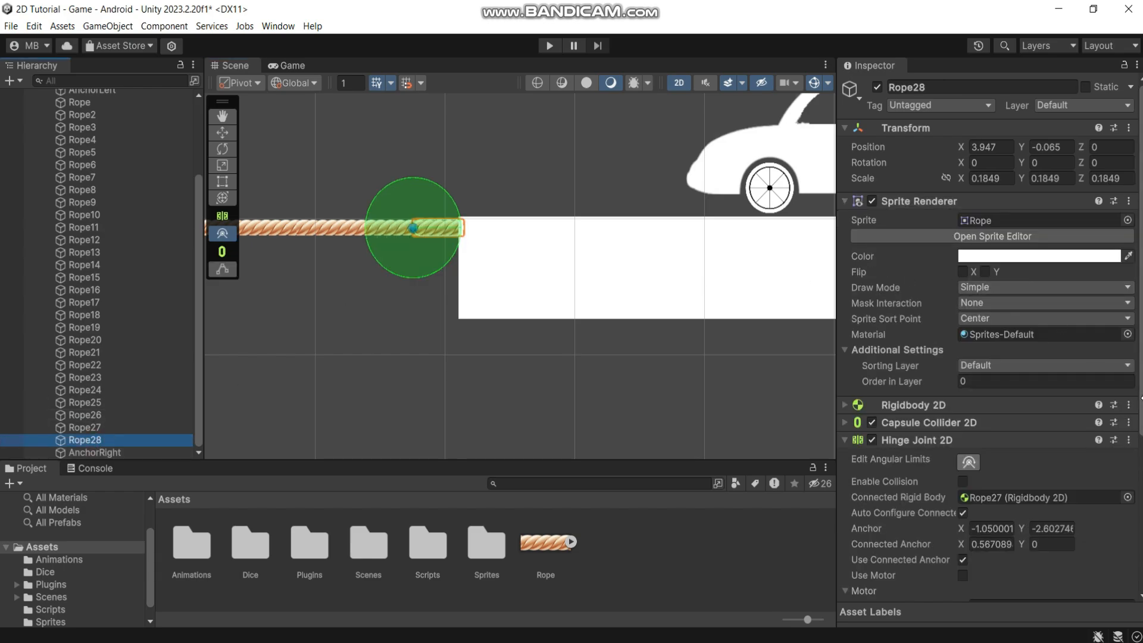
{"action": "scroll", "coordinate": [1117, 577], "scroll_direction": "down", "scroll_amount": 5}
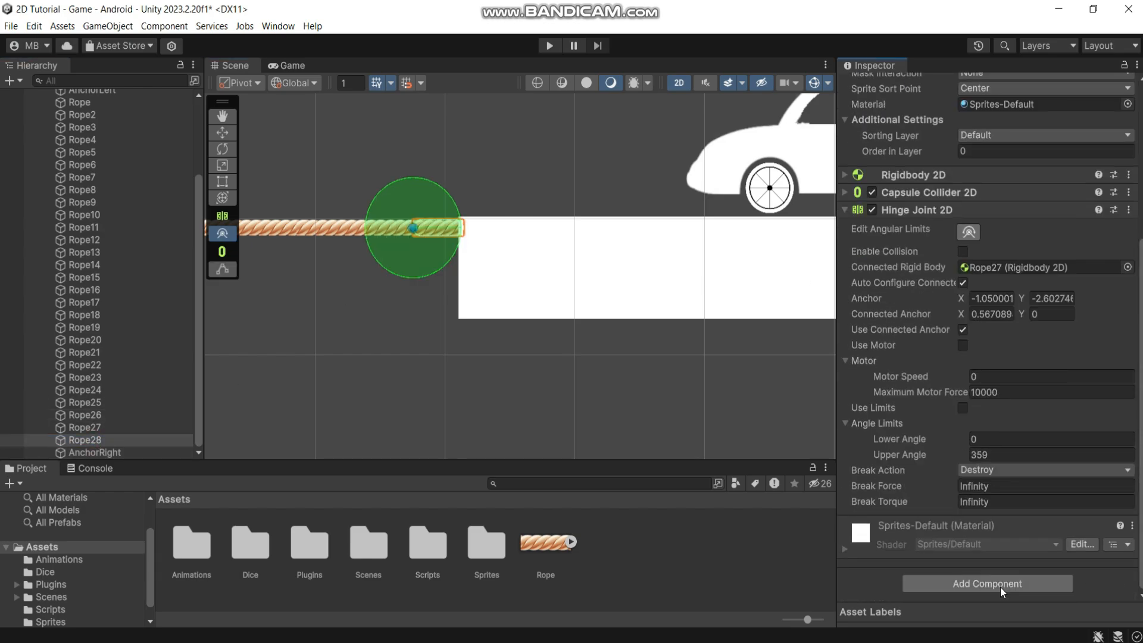
{"action": "left_click", "coordinate": [1000, 585]}
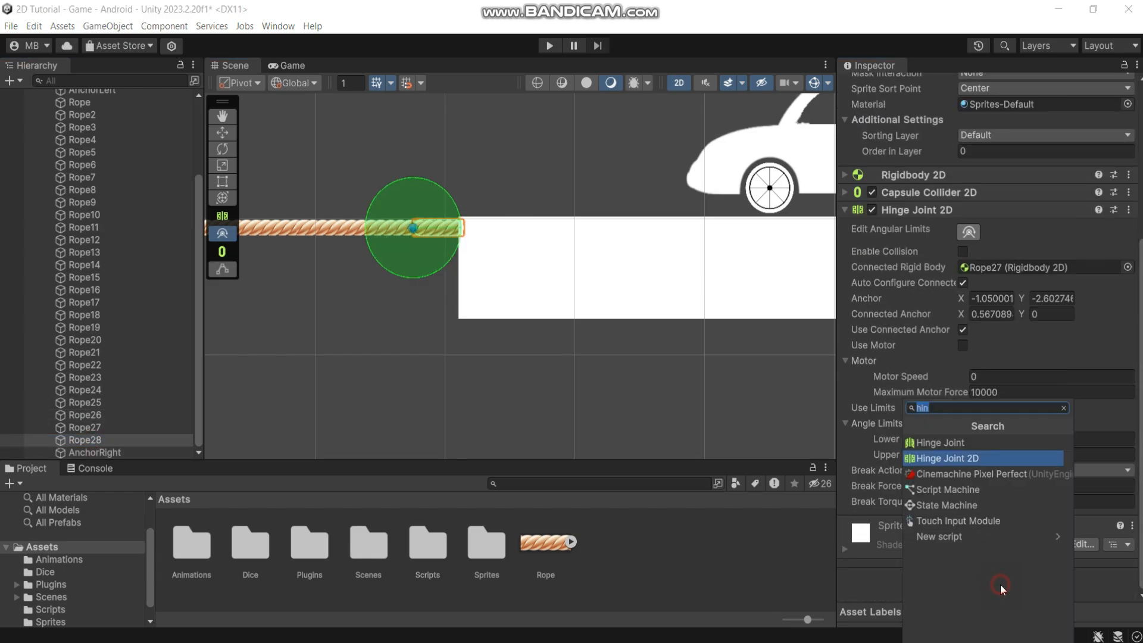
{"action": "left_click", "coordinate": [963, 458]}
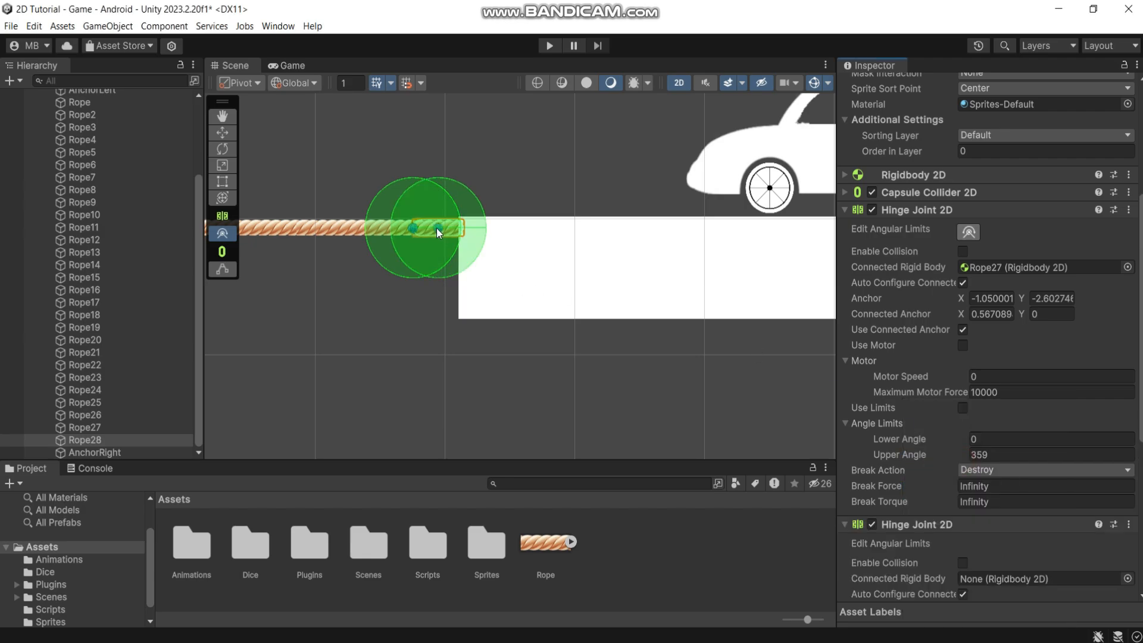
{"action": "left_click_drag", "start_coordinate": [438, 227], "coordinate": [463, 229]}
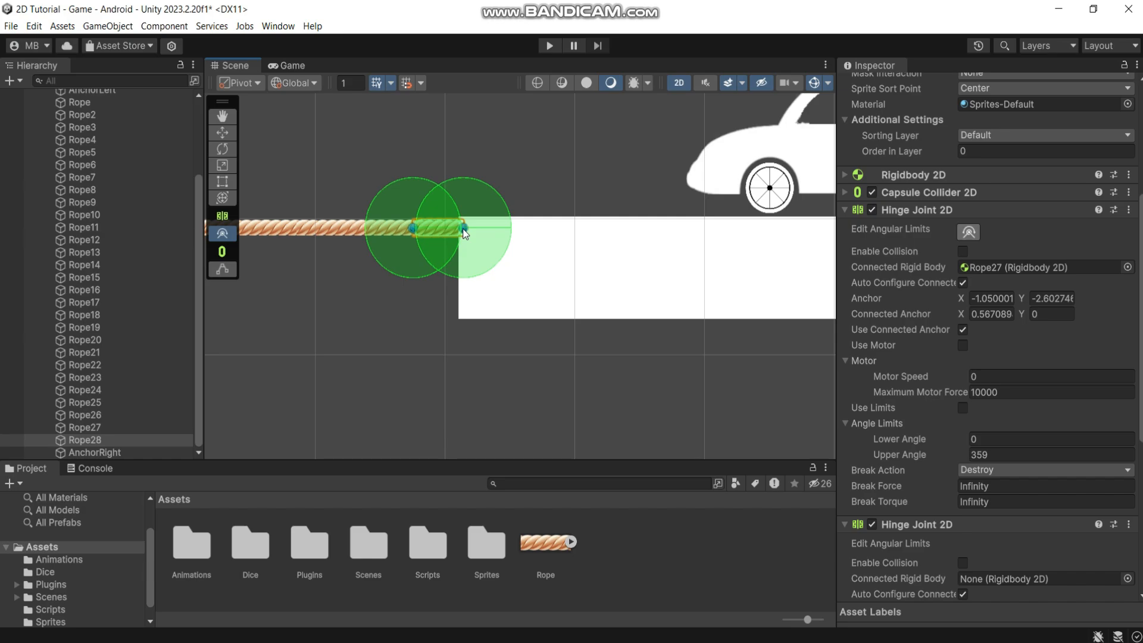
Move AnchorRight's hinge anchor to the rope's end, at about X 0.21, Y 0, and connect its joint to the Rope28 rigid body.
{"action": "left_click", "coordinate": [88, 452]}
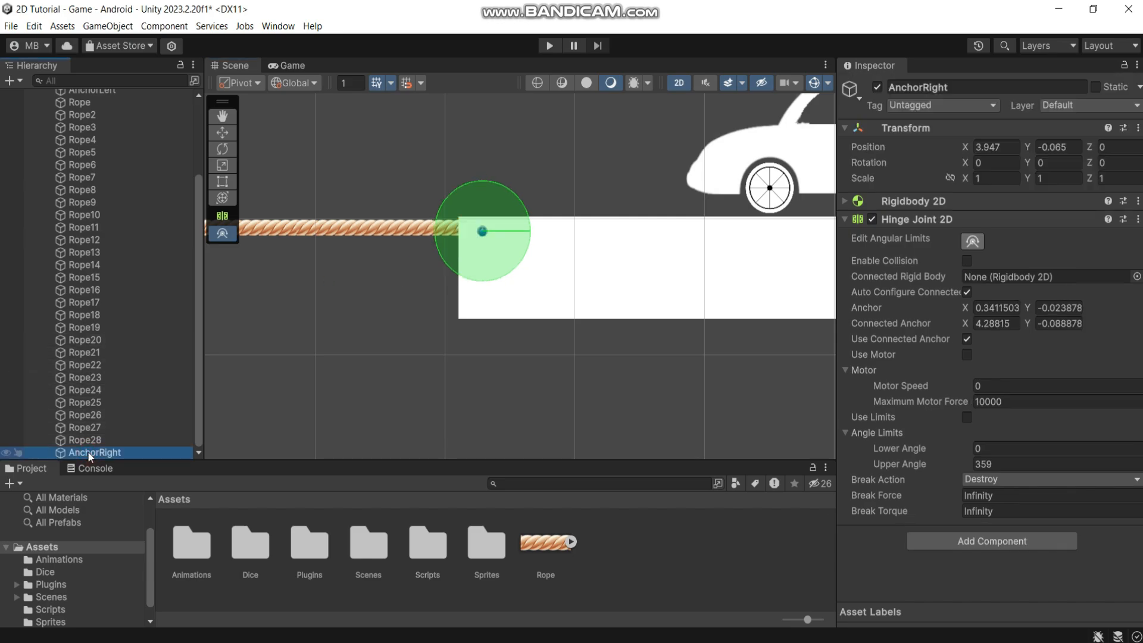
{"action": "left_click_drag", "start_coordinate": [482, 231], "coordinate": [466, 228]}
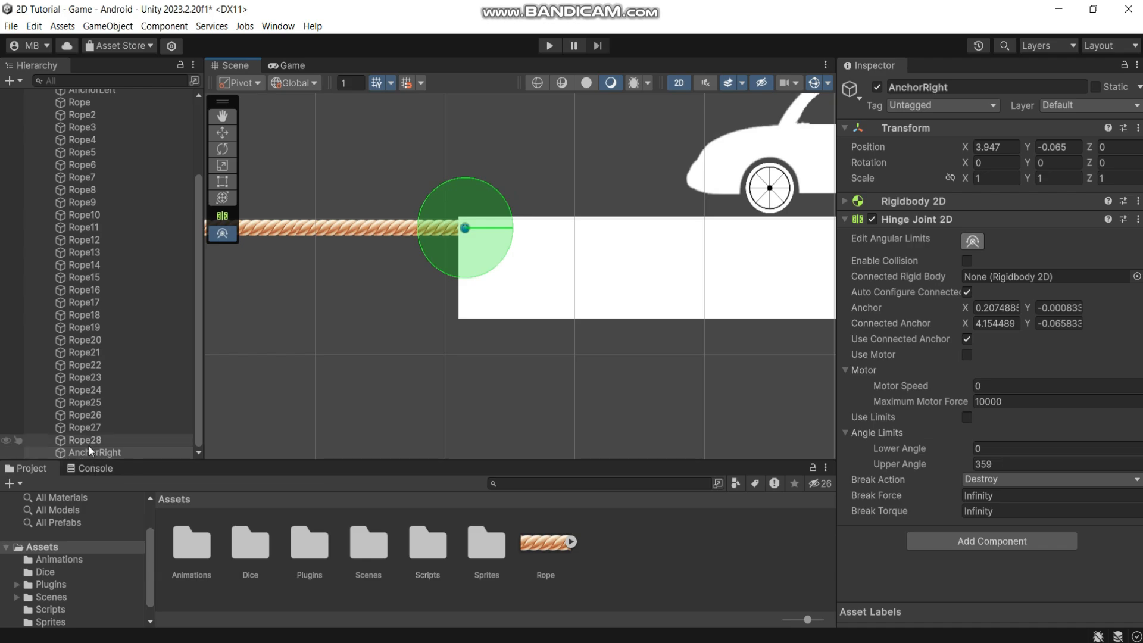
{"action": "left_click_drag", "start_coordinate": [88, 441], "coordinate": [1027, 277]}
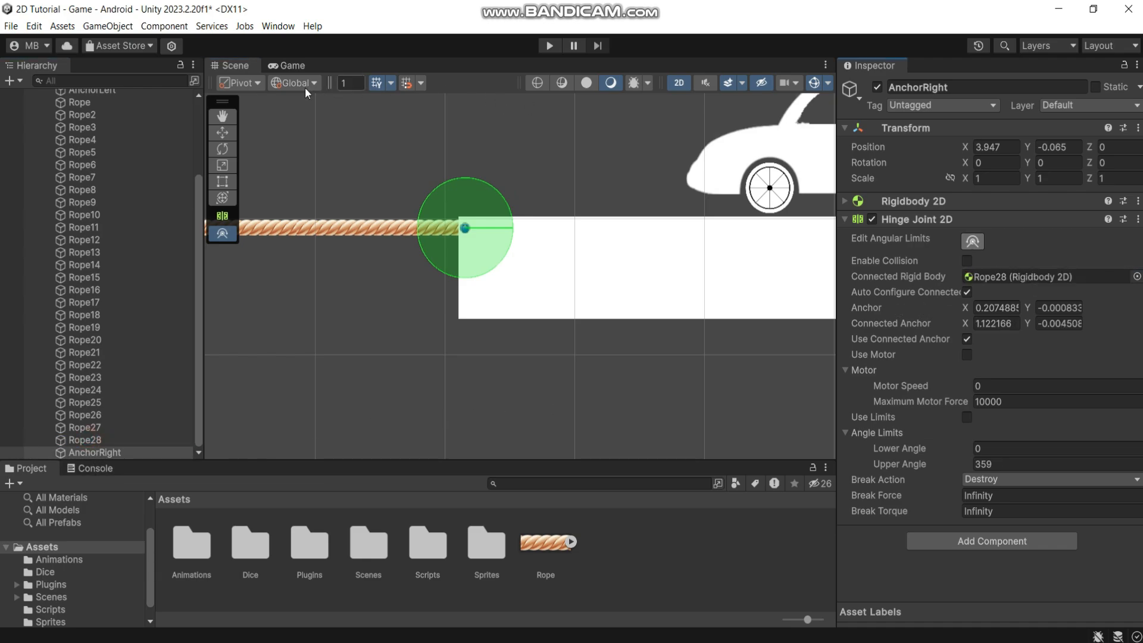
Play-test the scene in the Game view to check the car on the rope bridge, and stop the test.
{"action": "left_click", "coordinate": [291, 67]}
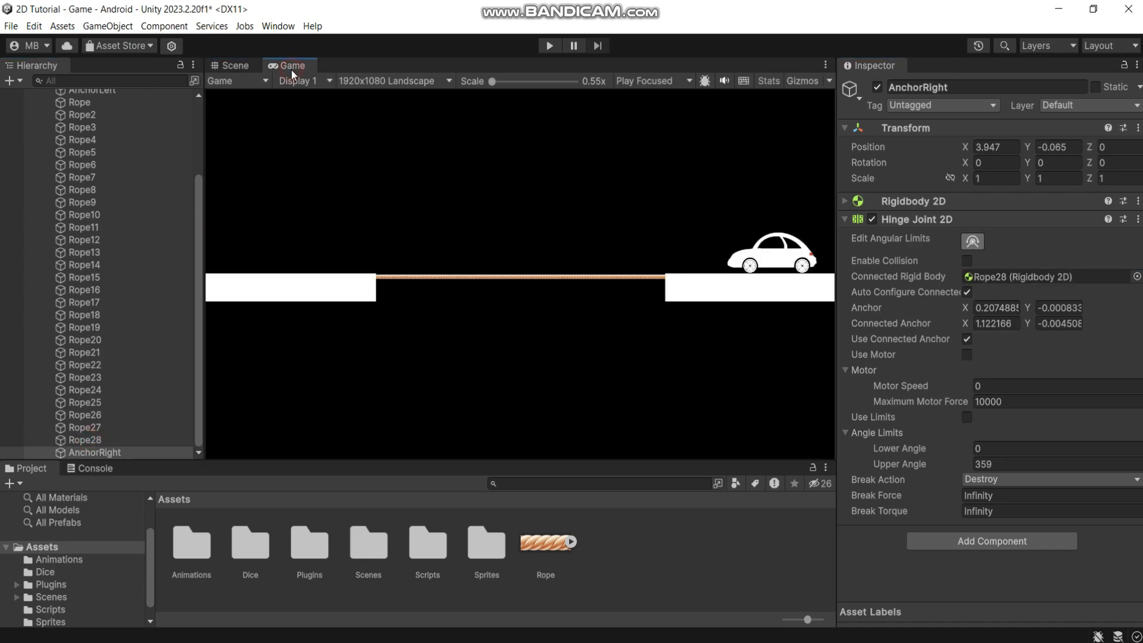
{"action": "left_click", "coordinate": [547, 47]}
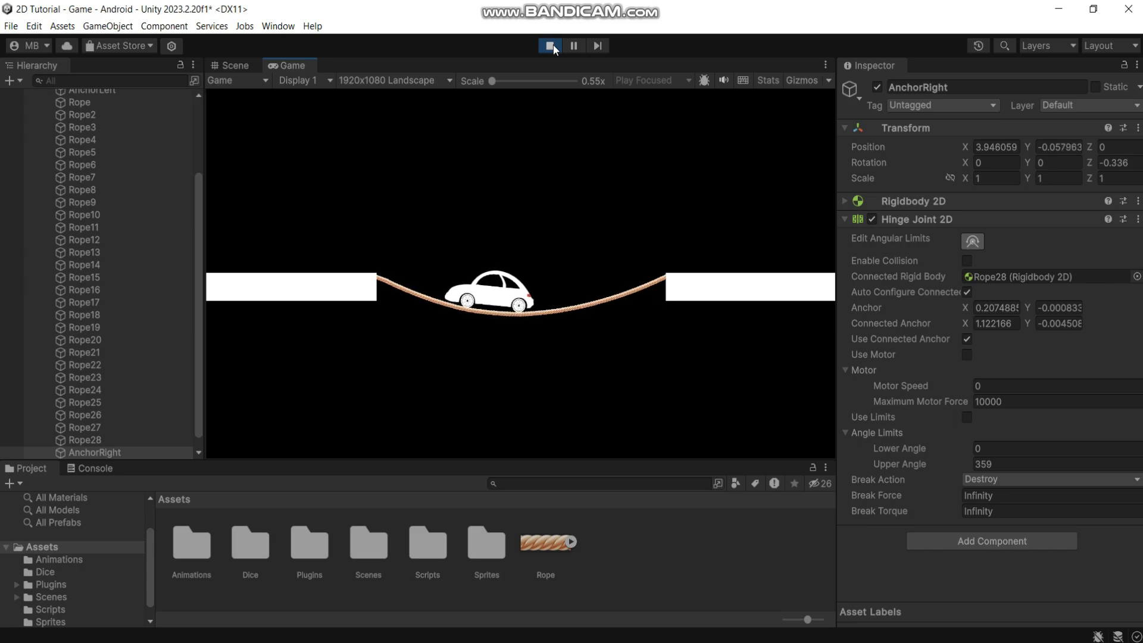
{"action": "left_click", "coordinate": [551, 46]}
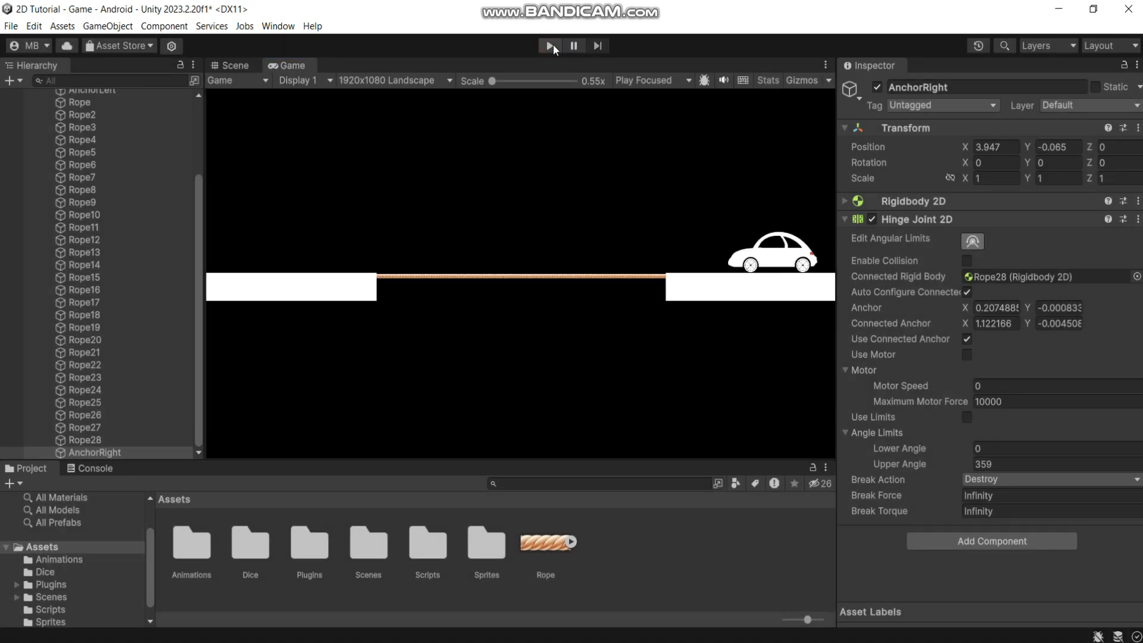
{"action": "key", "text": "alt+Tab"}
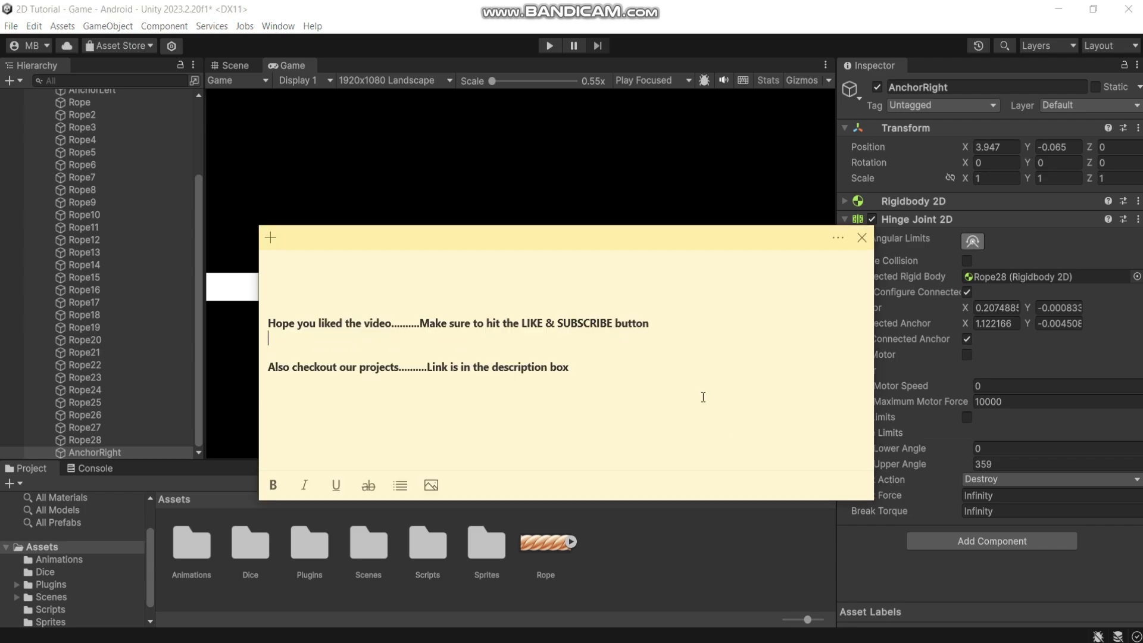
{"action": "left_click_drag", "start_coordinate": [653, 324], "coordinate": [262, 326]}
{"action": "left_click", "coordinate": [571, 367]}
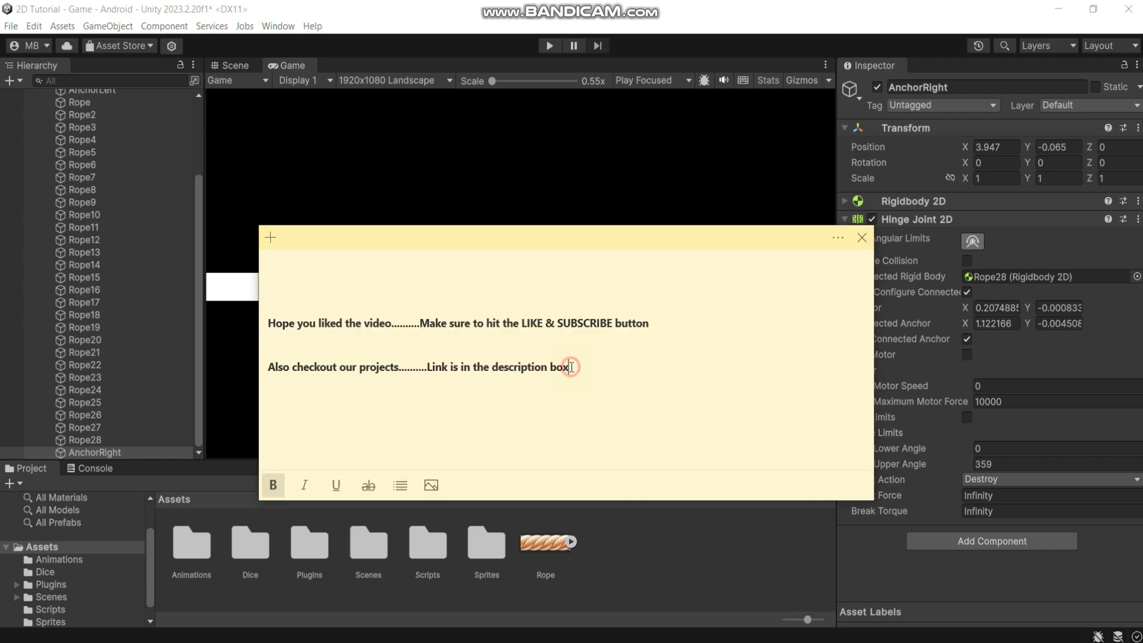
{"action": "left_click_drag", "start_coordinate": [571, 367], "coordinate": [368, 369]}
{"action": "left_click_drag", "start_coordinate": [257, 367], "coordinate": [257, 367]}
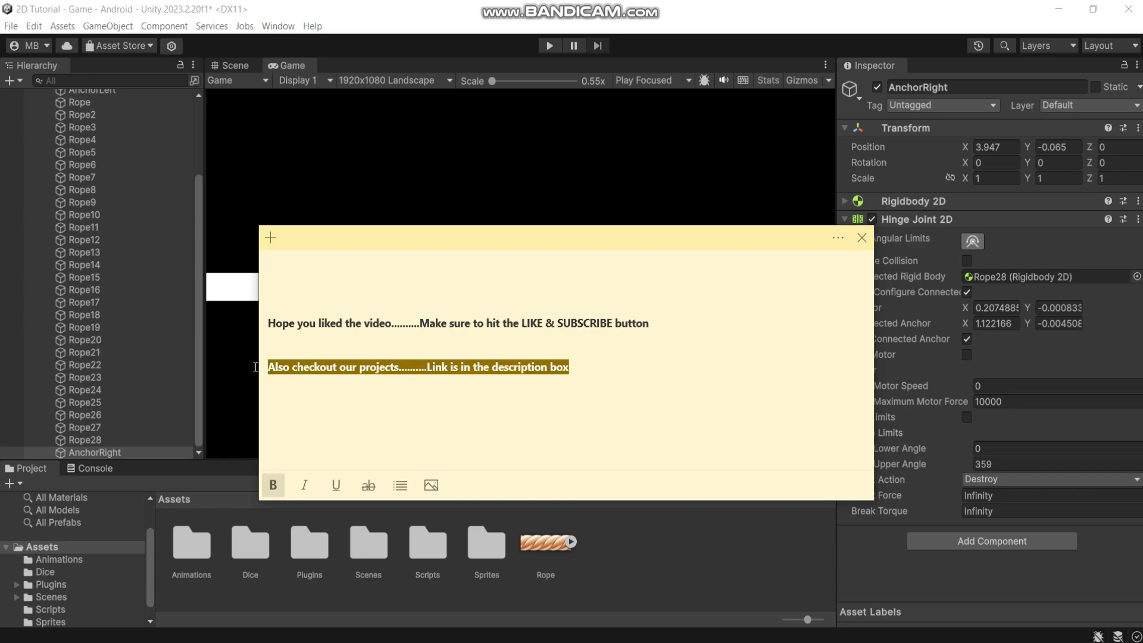
{"action": "left_click", "coordinate": [599, 367]}
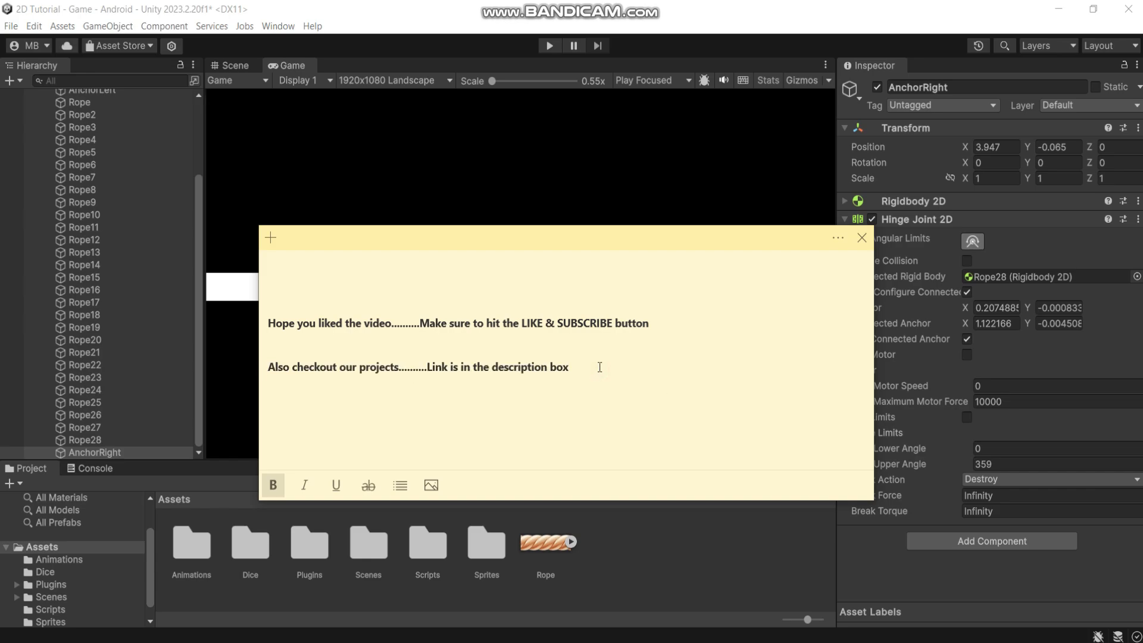